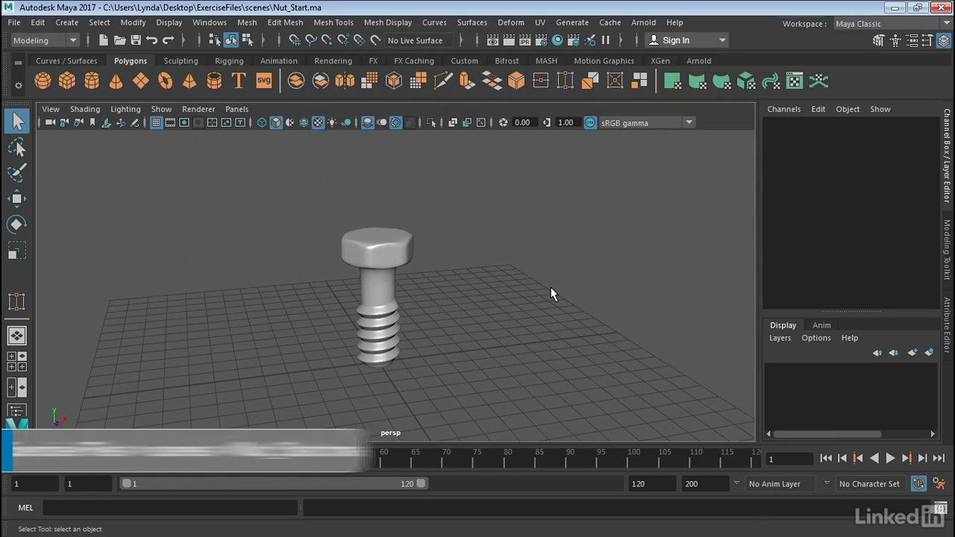
Duplicate the bolt and move the copy about 6.8 units along X.
click(382, 257)
alt+drag(394, 332, 368, 307)
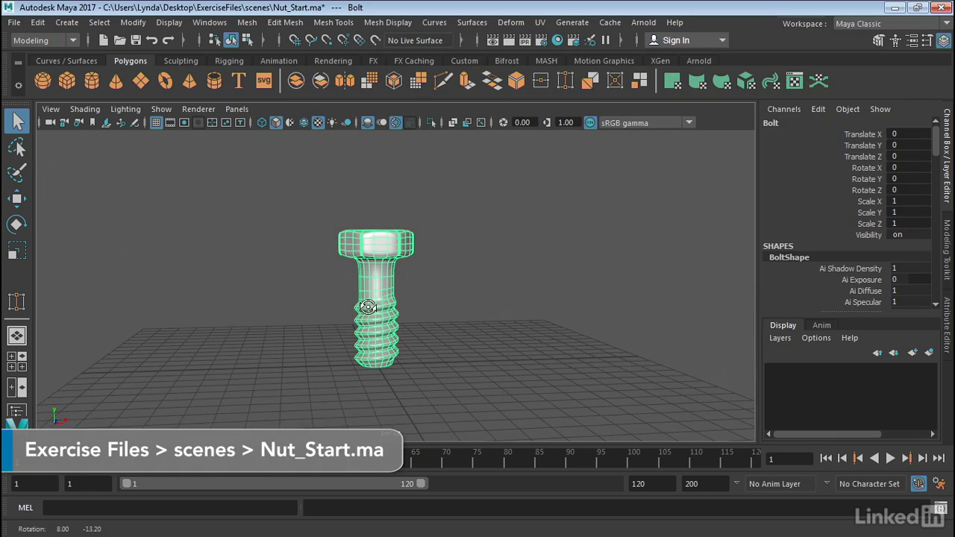
alt+right_drag(350, 311, 475, 326)
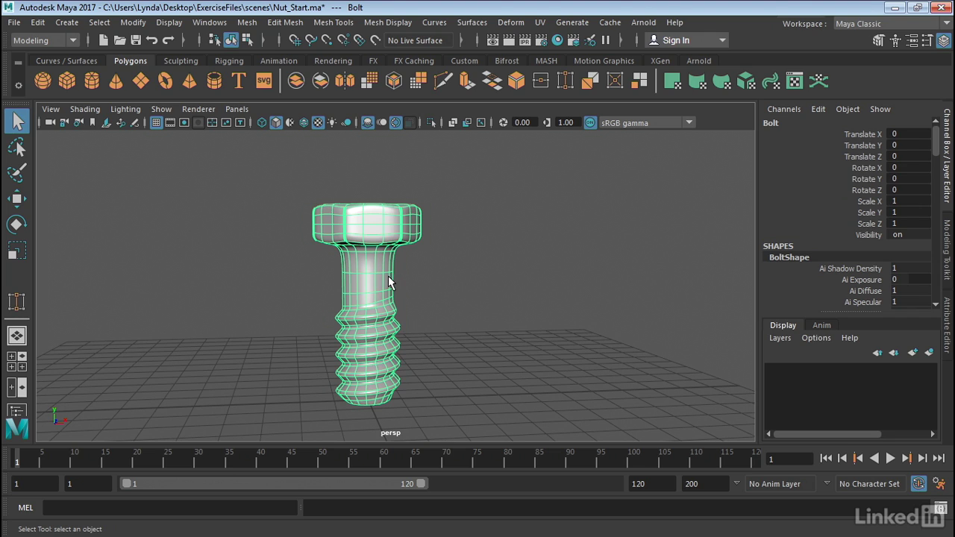
click(38, 22)
click(91, 224)
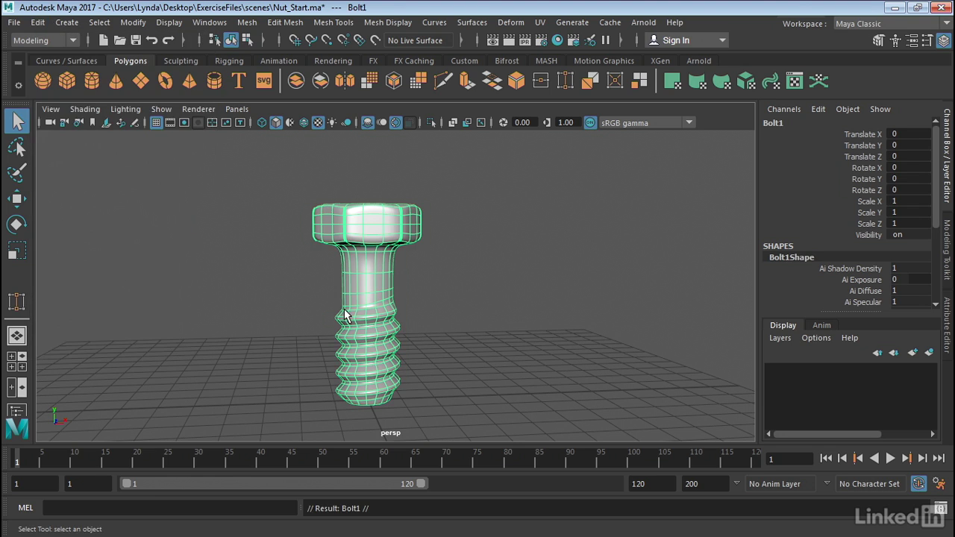
key(w)
drag(430, 306, 650, 290)
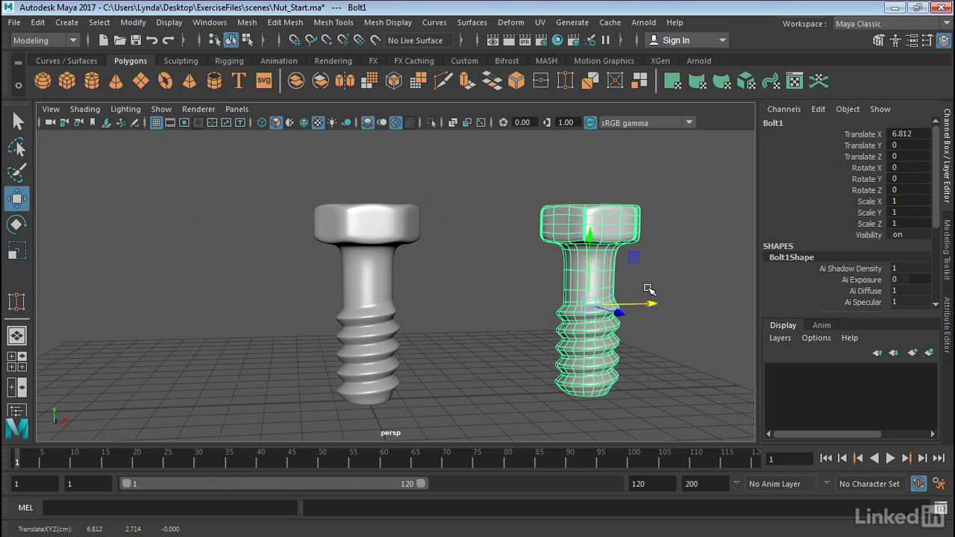
click(677, 275)
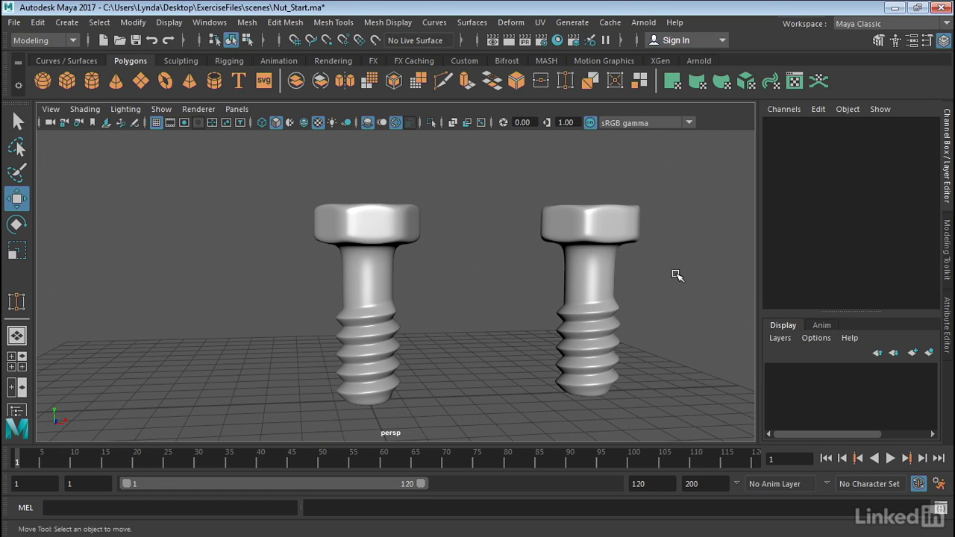
Hide the duplicate bolt and display the original bolt as a rough, unsmoothed mesh.
click(597, 273)
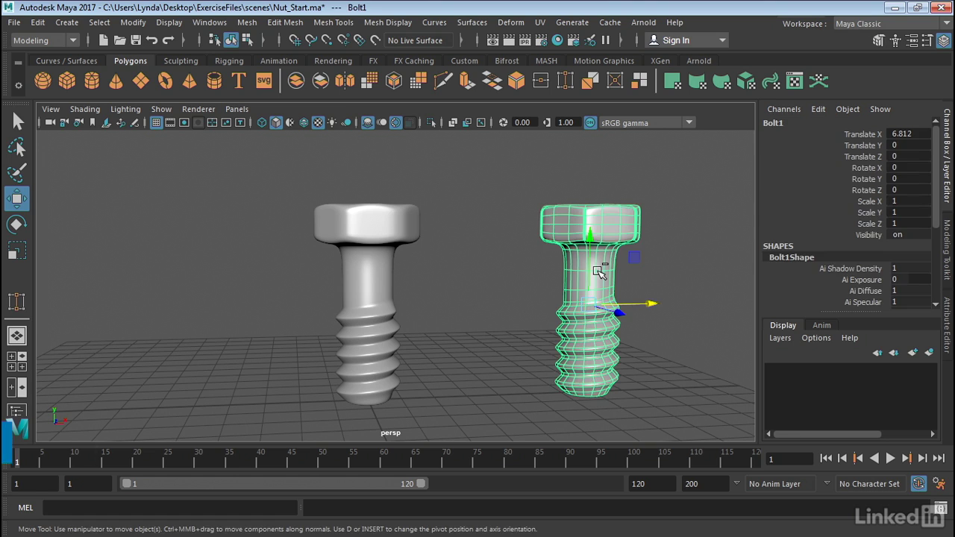
key(ctrl+h)
click(367, 277)
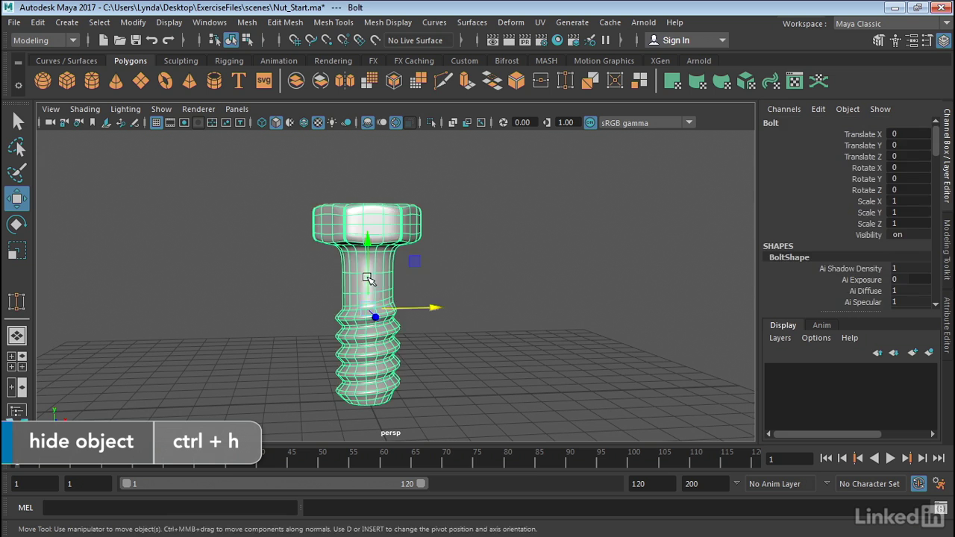
mouse_move(442, 302)
alt+mouse_down()
mouse_move(411, 307)
mouse_move(433, 301)
alt+mouse_up()
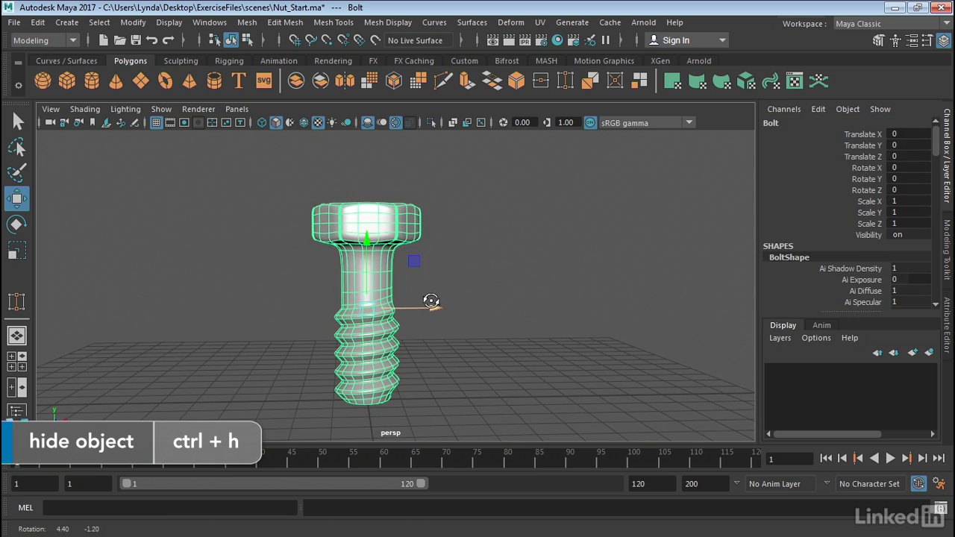
alt+middle_drag(433, 301, 486, 298)
alt+drag(487, 299, 483, 303)
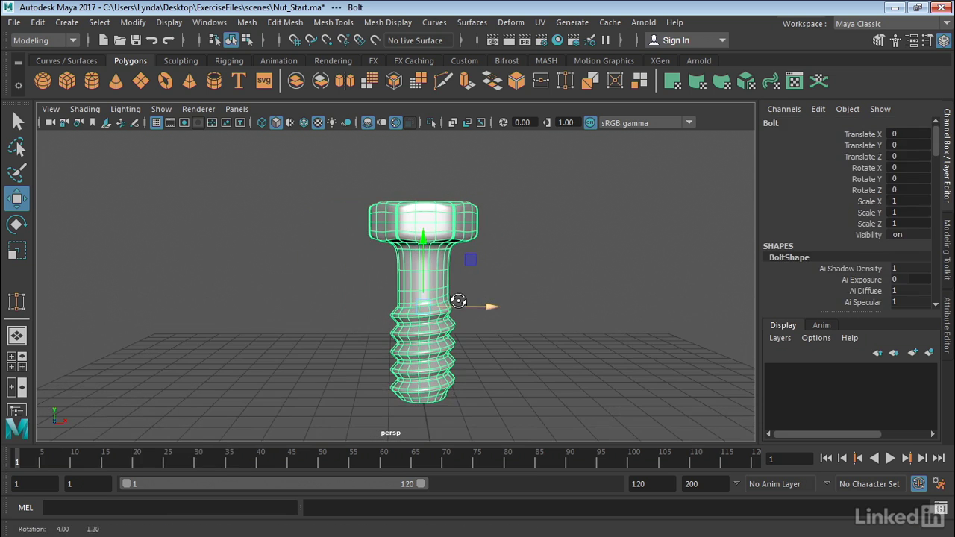
key(1)
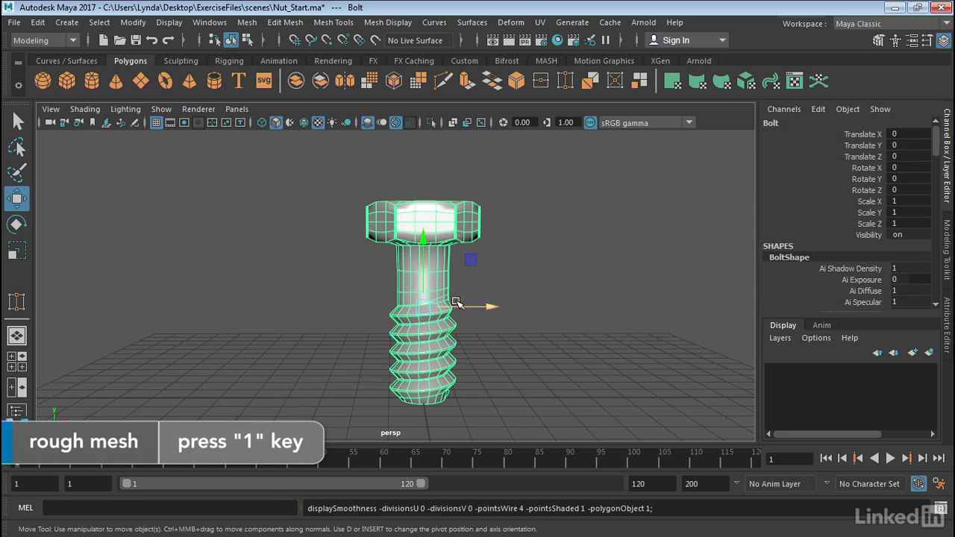
In the front view, delete the ring of shank faces just below the bolt head to separate the head from the threads.
key(space)
key(space)
key(space)
alt+right_drag(298, 330, 606, 275)
alt+right_drag(542, 270, 565, 275)
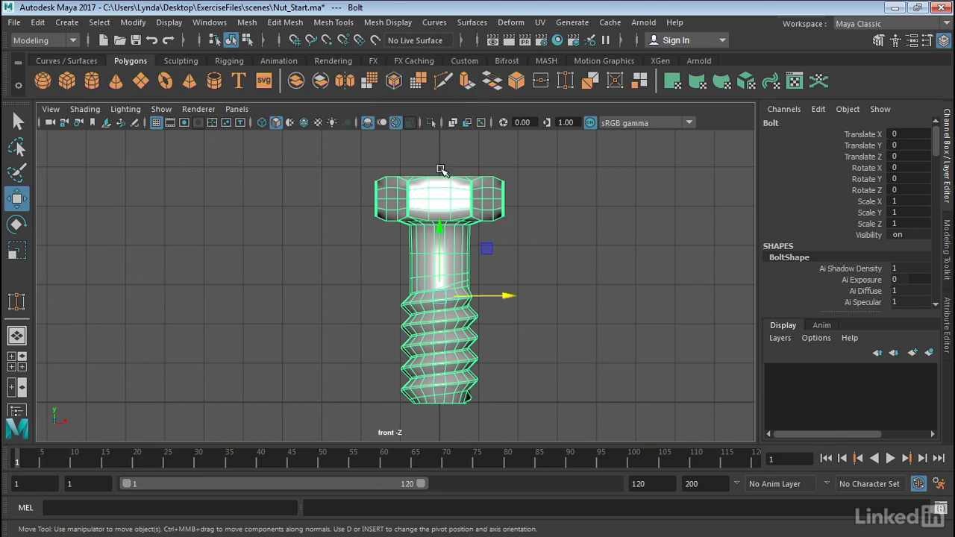
right_drag(438, 246, 427, 159)
drag(386, 236, 509, 249)
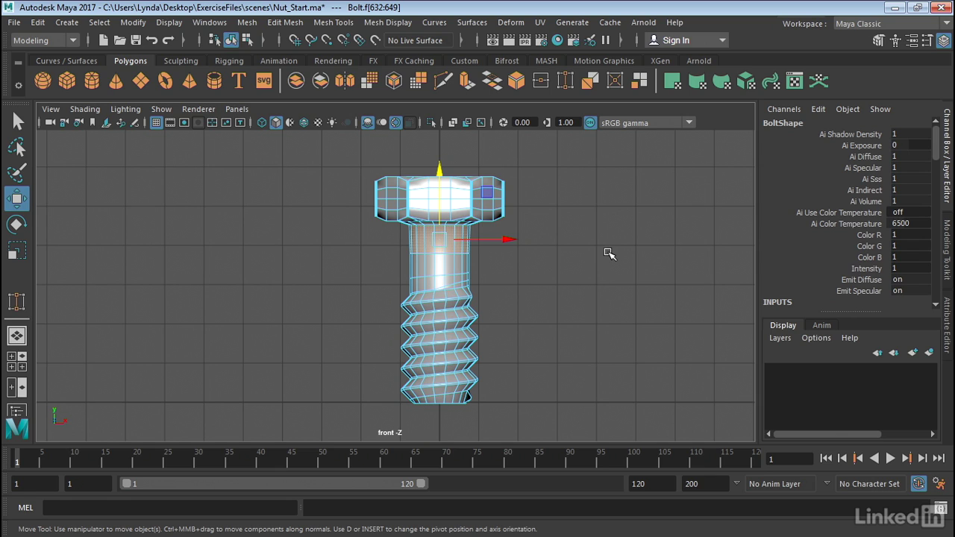
key(Delete)
Select the open border edge loop under the bolt head and move it up level with the head's flat underside.
alt+middle_drag(497, 196, 490, 221)
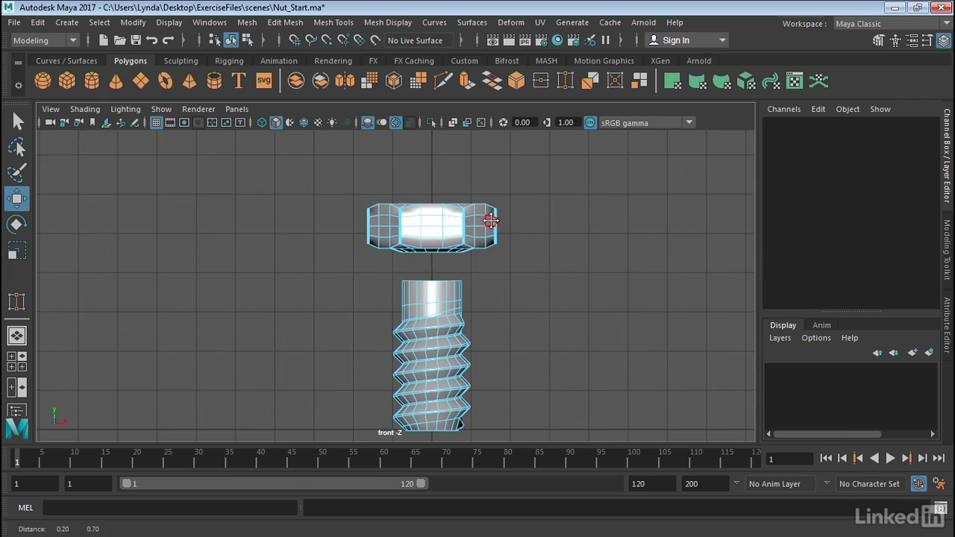
key(space)
key(space)
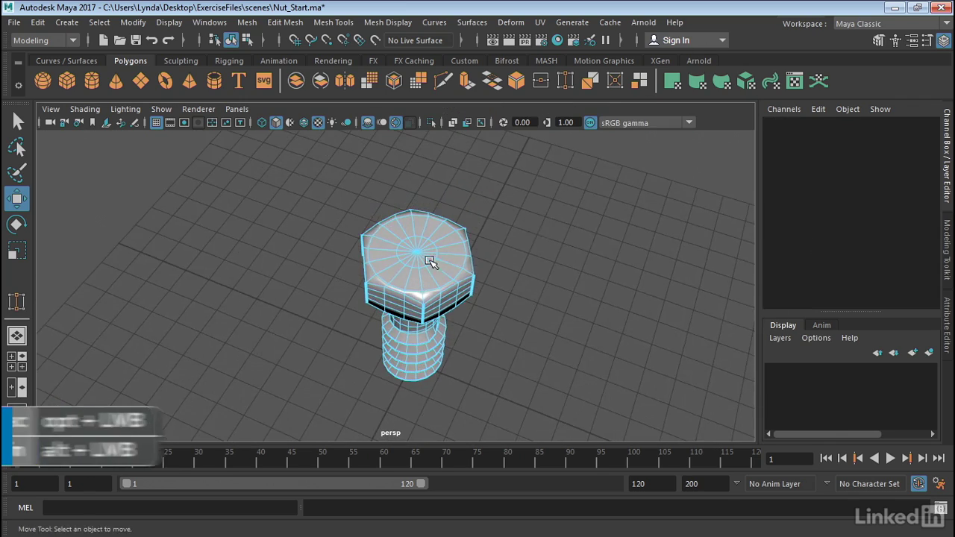
alt+drag(430, 261, 433, 188)
alt+right_drag(433, 187, 520, 195)
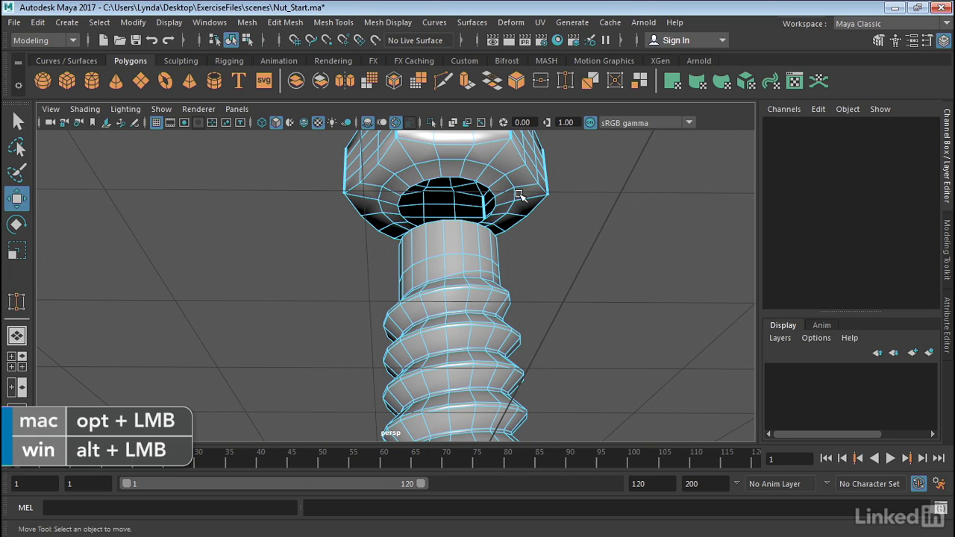
alt+drag(520, 195, 490, 187)
right_click(457, 211)
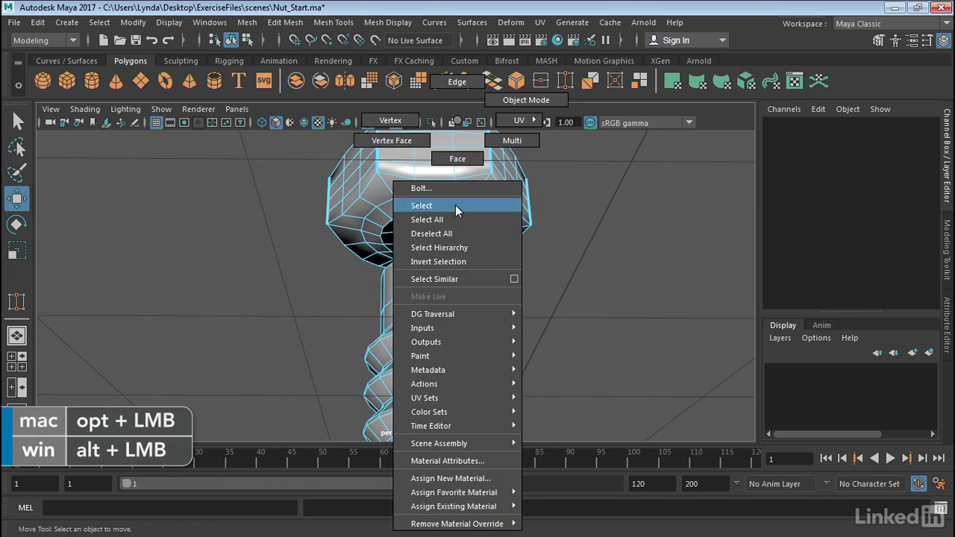
click(456, 82)
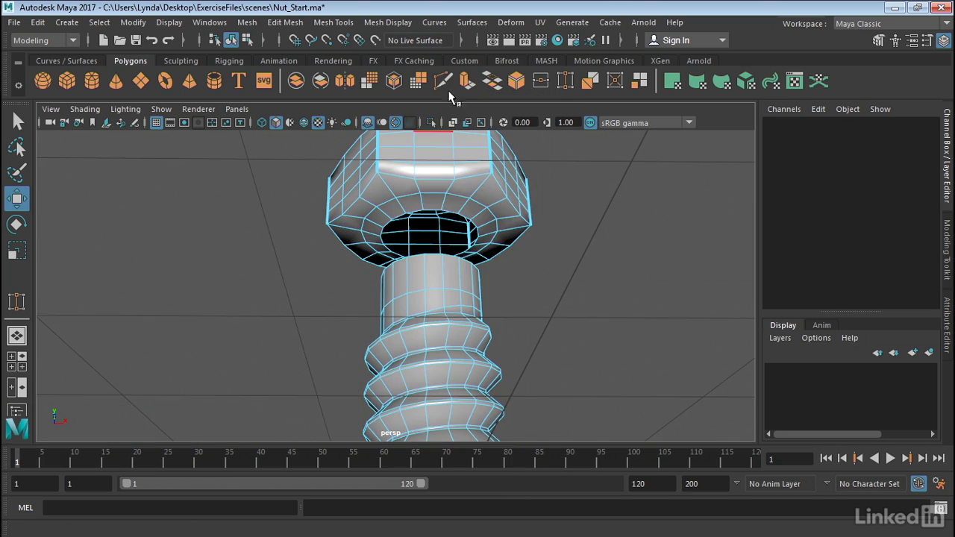
double_click(463, 222)
key(space)
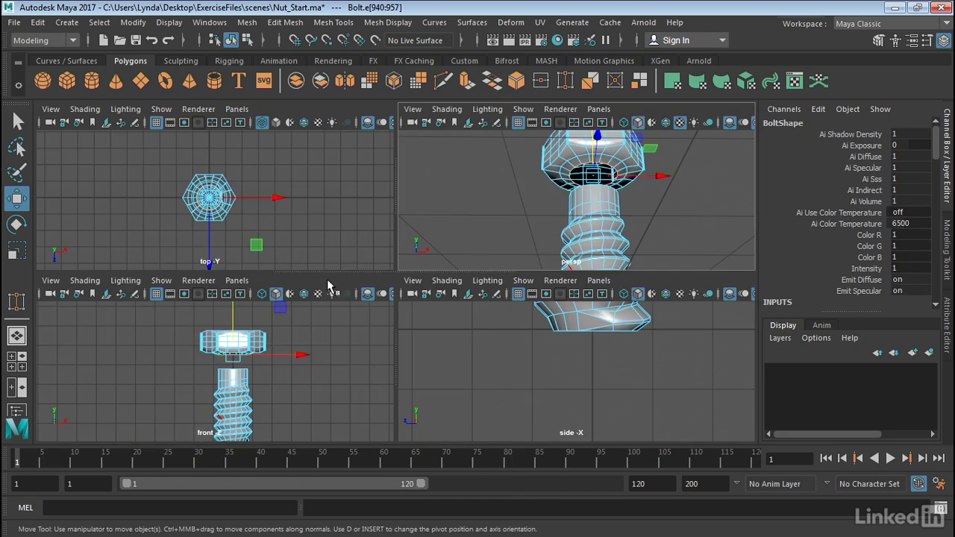
key(space)
scroll(633, 251, up, 6)
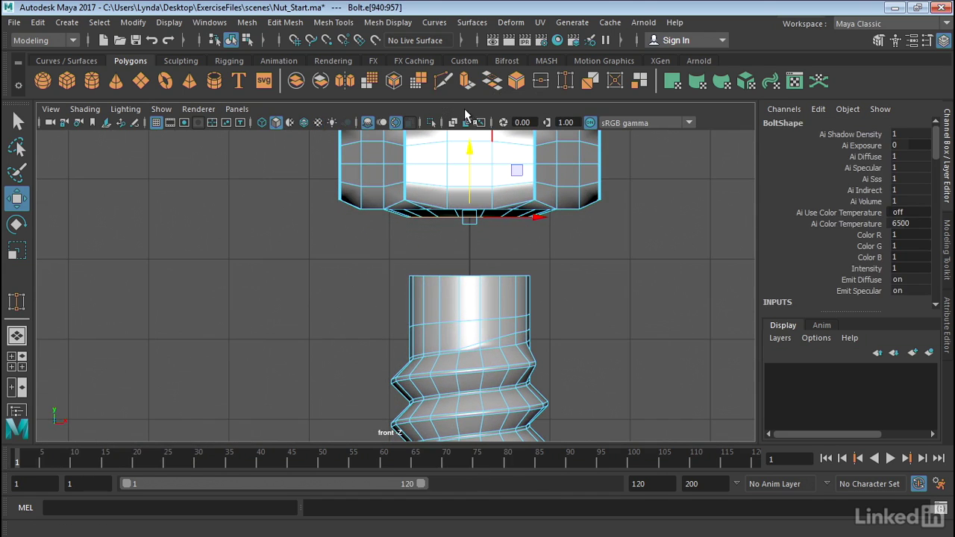
drag(469, 159, 477, 154)
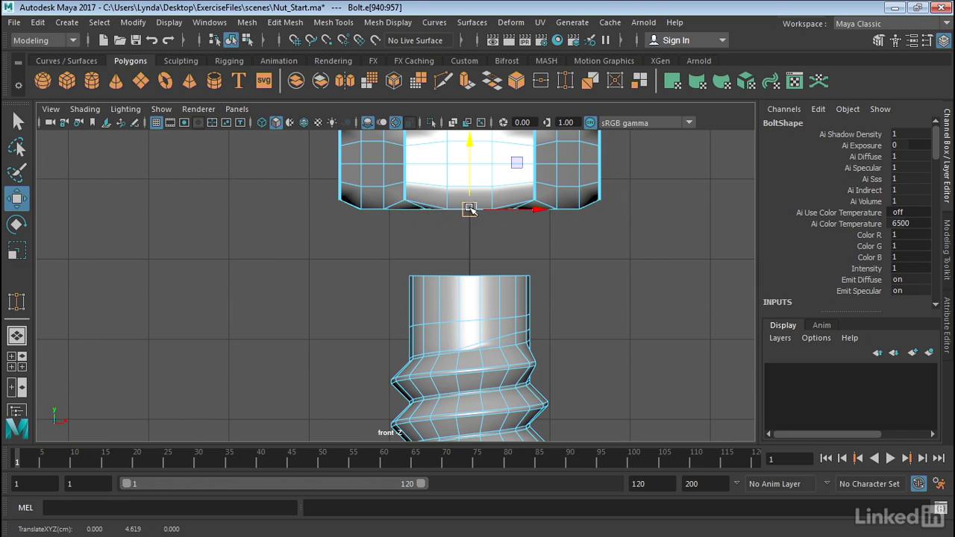
Select the vertices along the bottom of the bolt head and scale them vertically into a flat plane.
right_drag(515, 216, 469, 127)
drag(630, 227, 329, 208)
key(r)
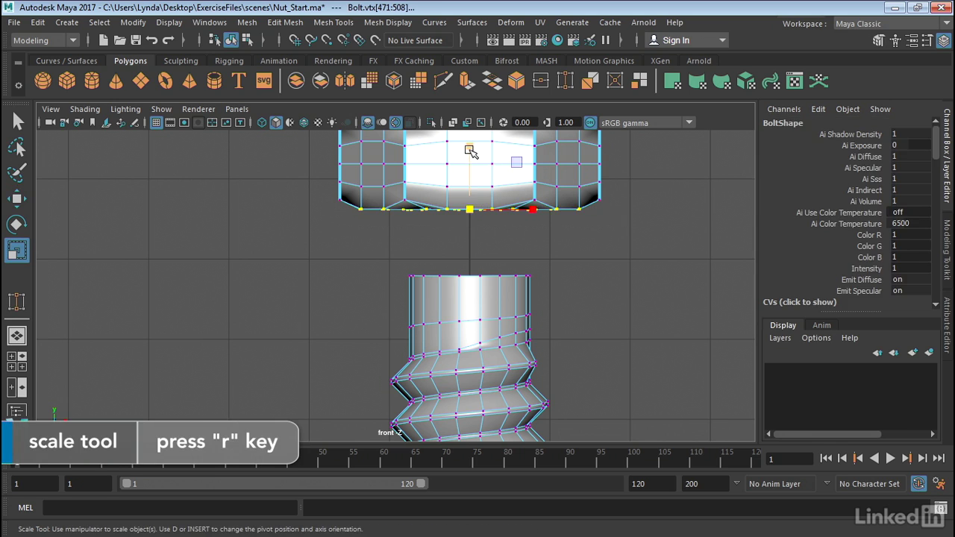
click(649, 246)
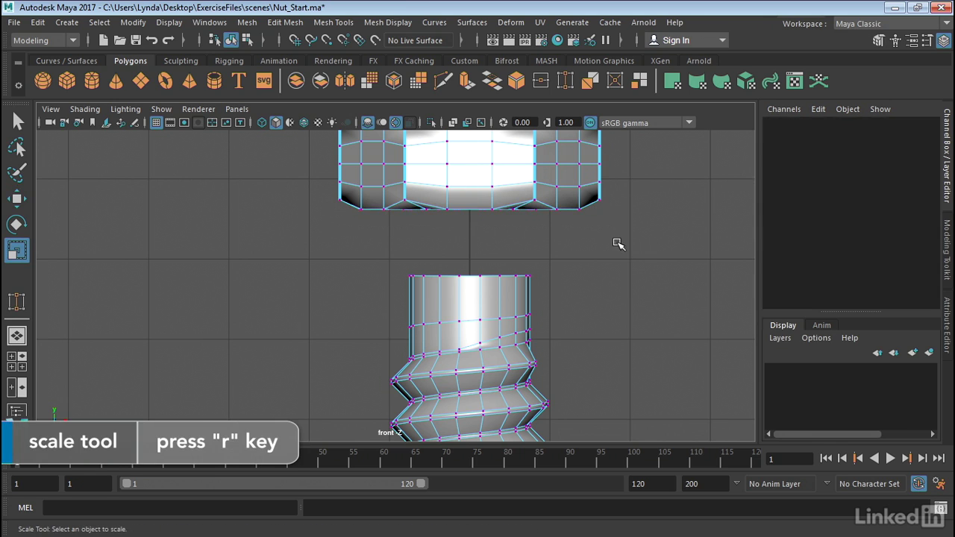
Select the edge loop surrounding the hole on the head's underside and scale it outward toward the outer edge.
alt+drag(646, 182, 626, 254)
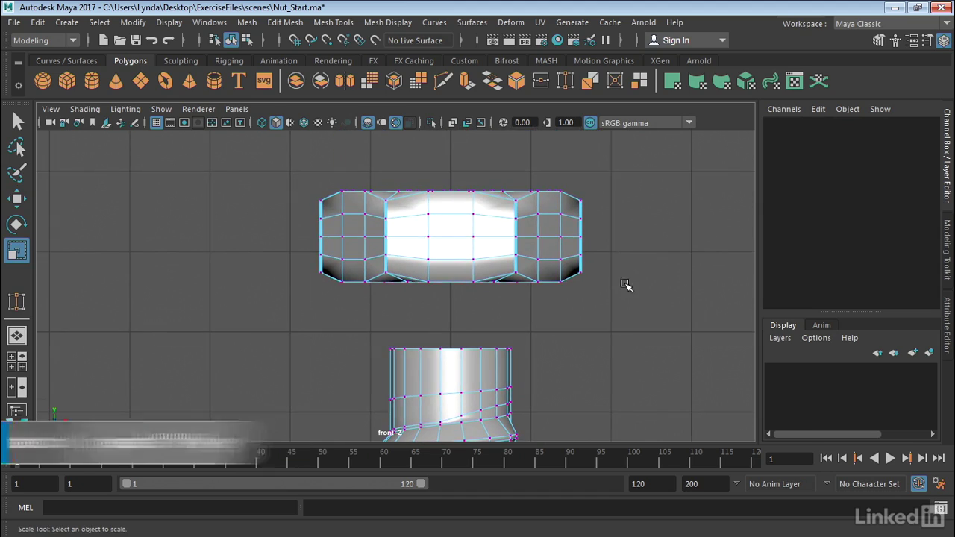
key(space)
key(space)
alt+drag(600, 187, 561, 267)
right_click(553, 229)
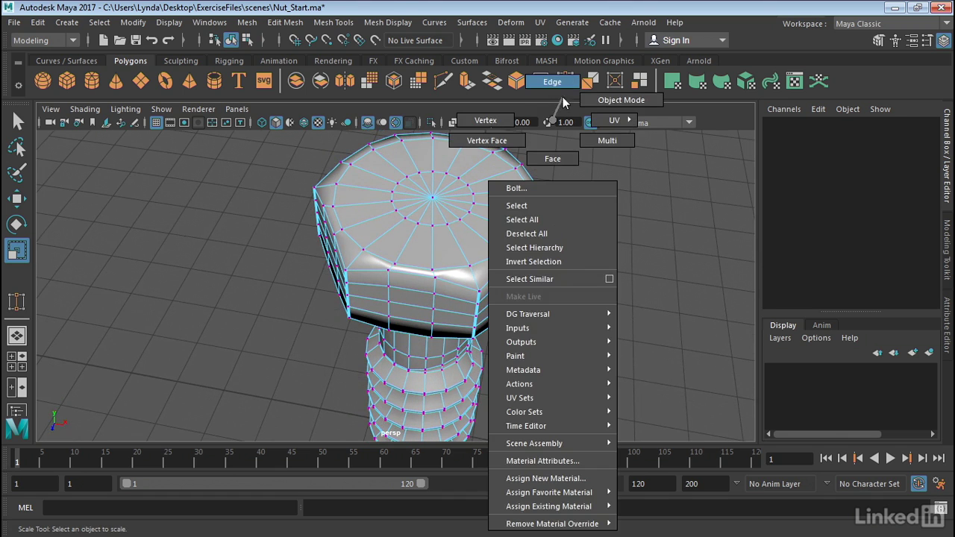
right_drag(562, 97, 605, 100)
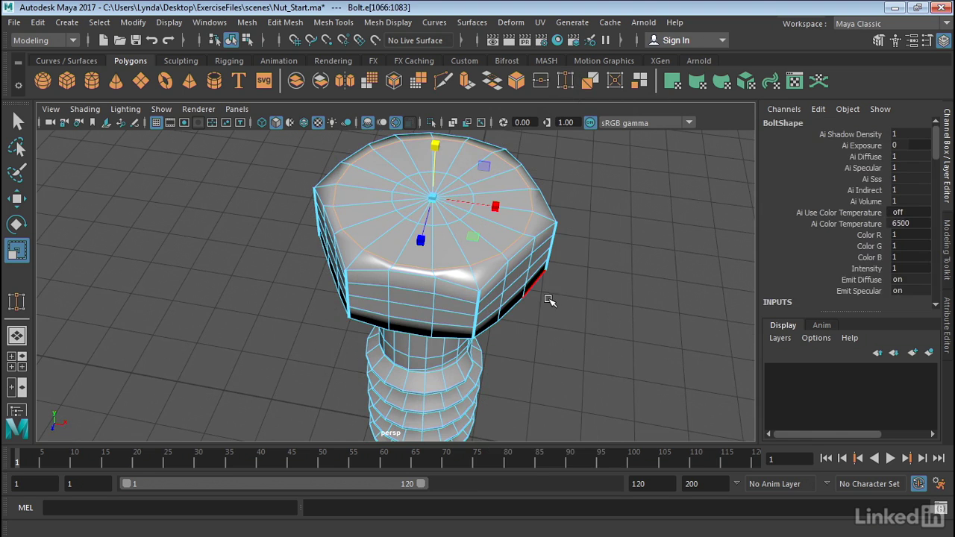
alt+drag(580, 249, 492, 203)
double_click(472, 200)
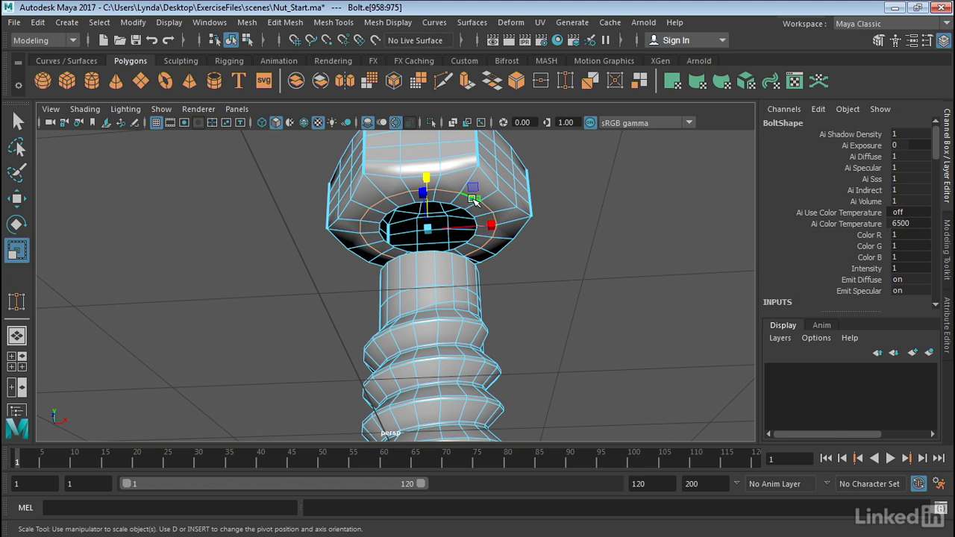
alt+drag(527, 233, 466, 187)
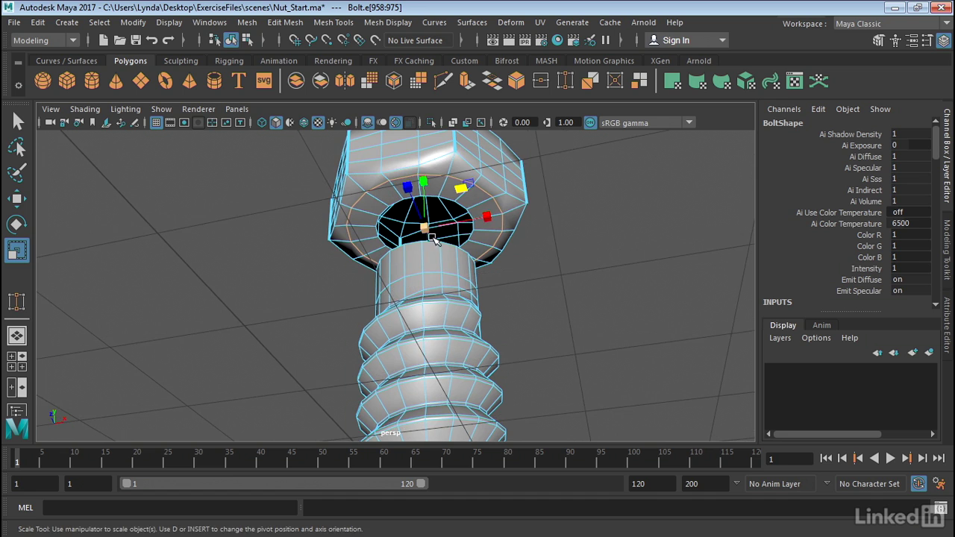
alt+drag(448, 247, 445, 296)
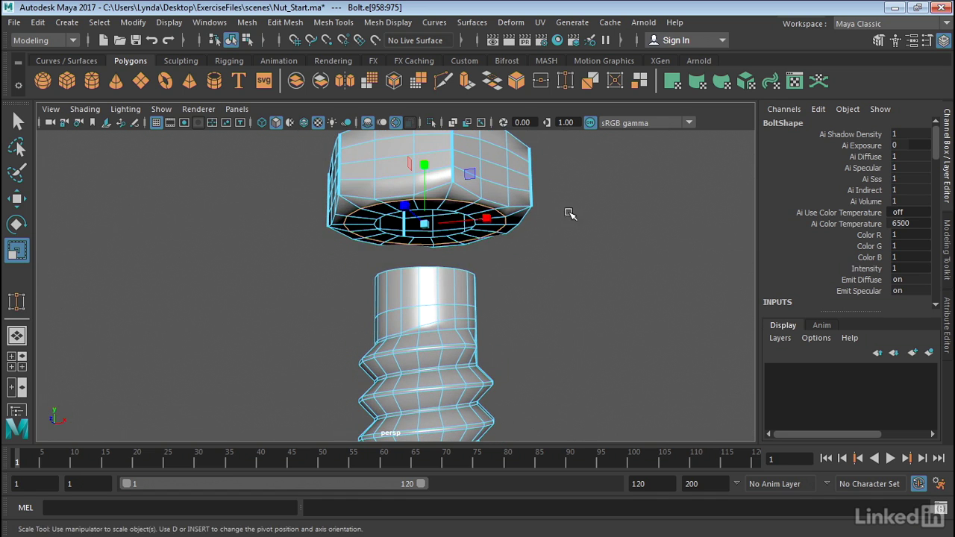
Delete the central circle of triangular faces on top of the bolt head to open a hole.
alt+drag(570, 214, 549, 305)
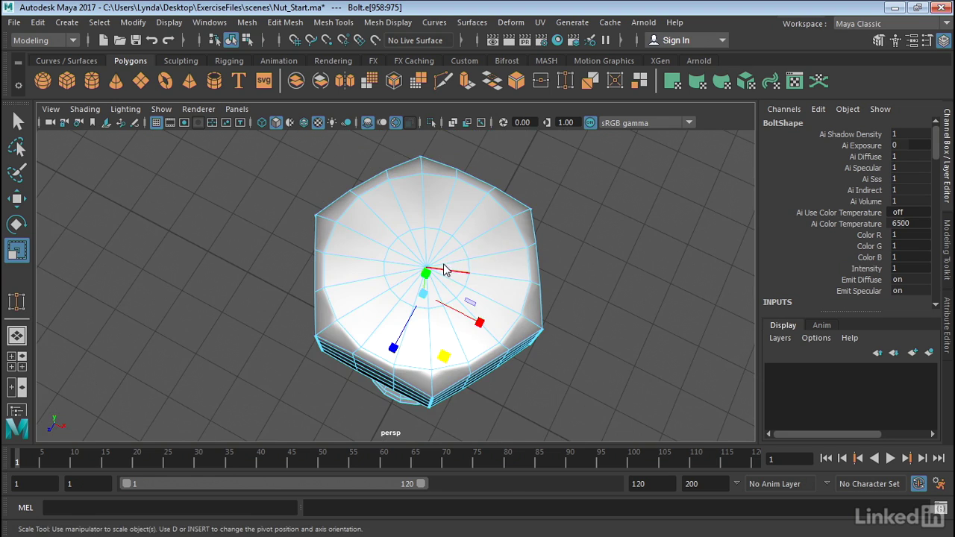
right_drag(444, 268, 441, 158)
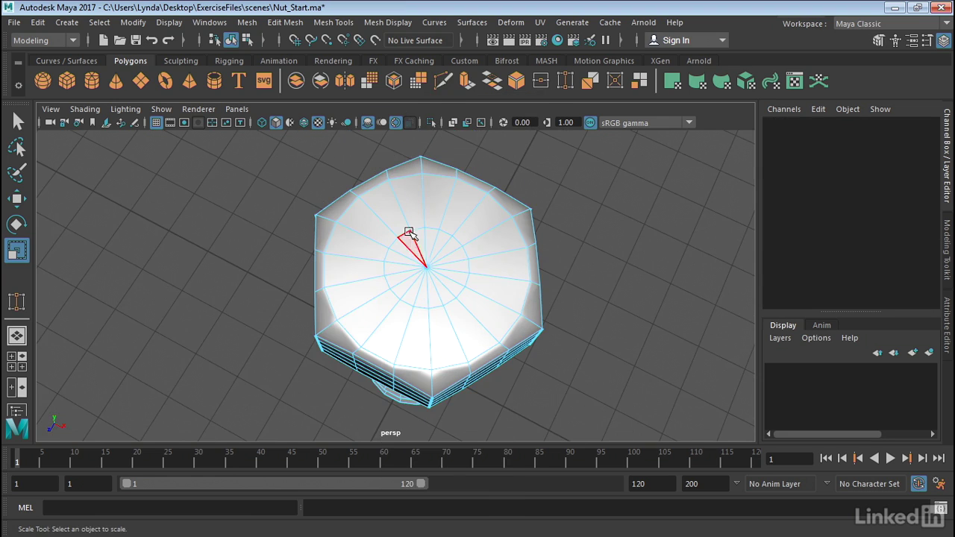
drag(426, 264, 432, 273)
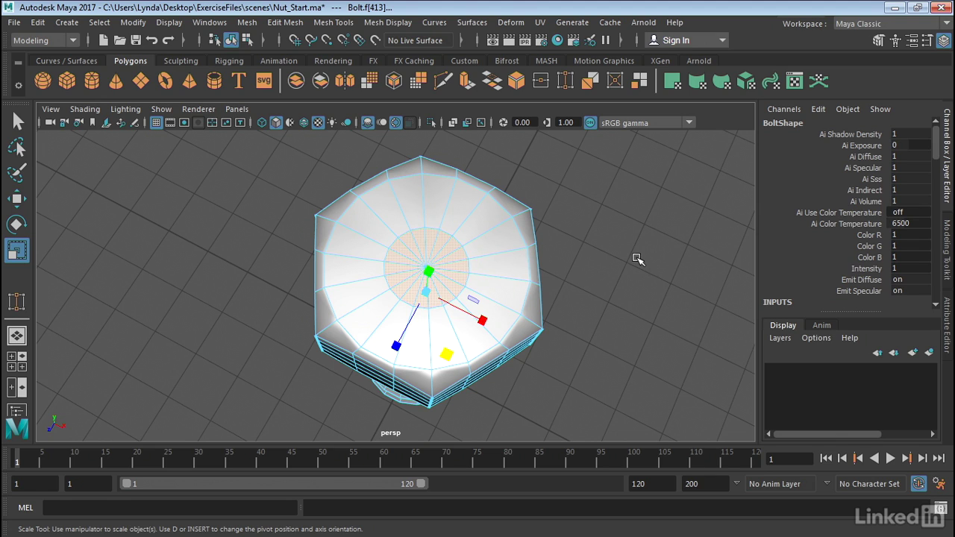
key(Delete)
Select the border edge loop of the top hole and scale it outward in the top view to about twice its diameter.
alt+drag(638, 259, 599, 247)
right_drag(433, 200, 436, 82)
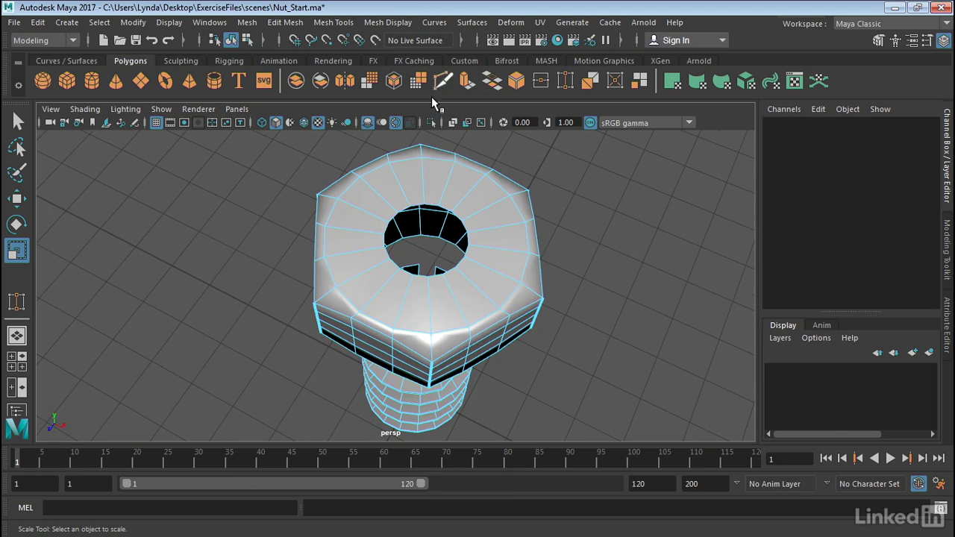
double_click(430, 204)
key(space)
key(space)
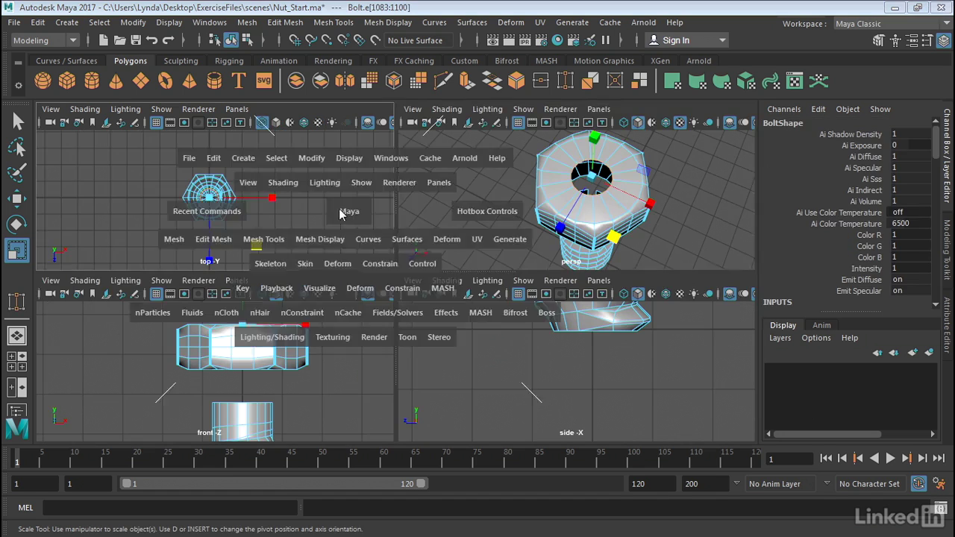
alt+right_drag(324, 267, 674, 271)
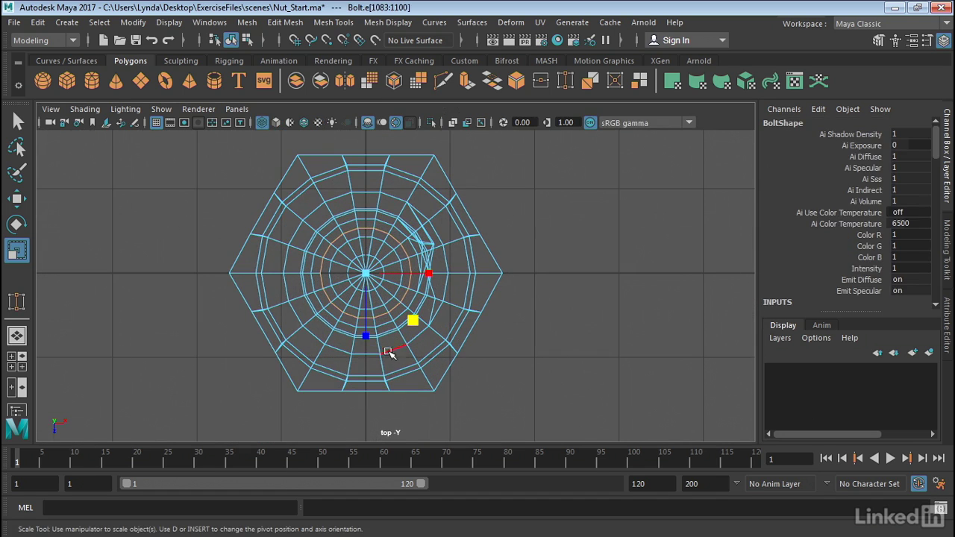
drag(413, 322, 440, 335)
key(space)
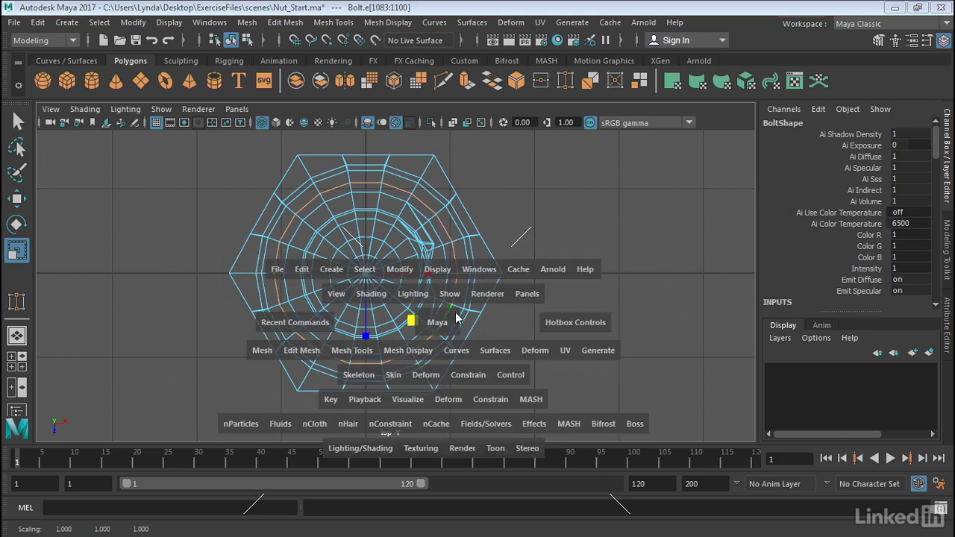
Select the border edge loop of the hole on the head's underside and scale it outward in the top view to match the top hole.
key(space)
alt+drag(569, 256, 540, 186)
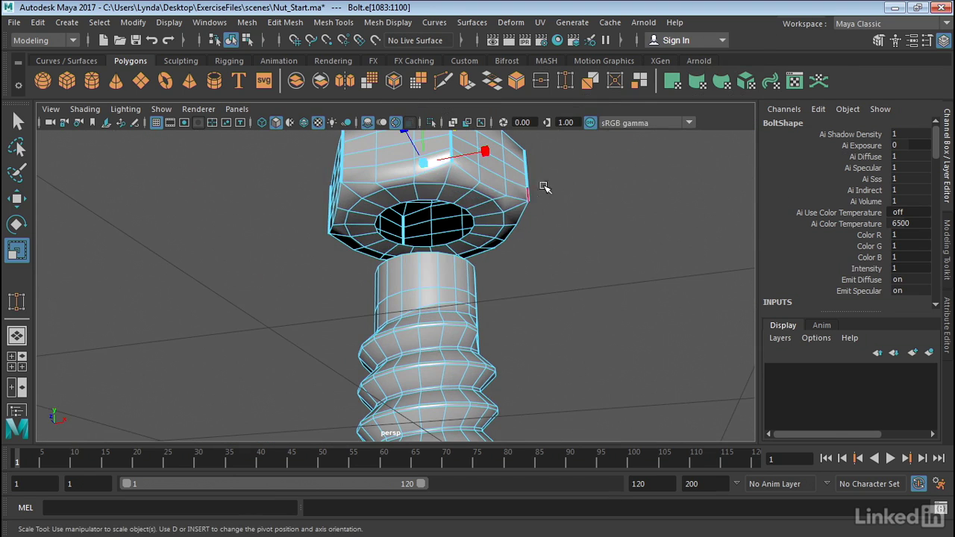
double_click(472, 216)
key(space)
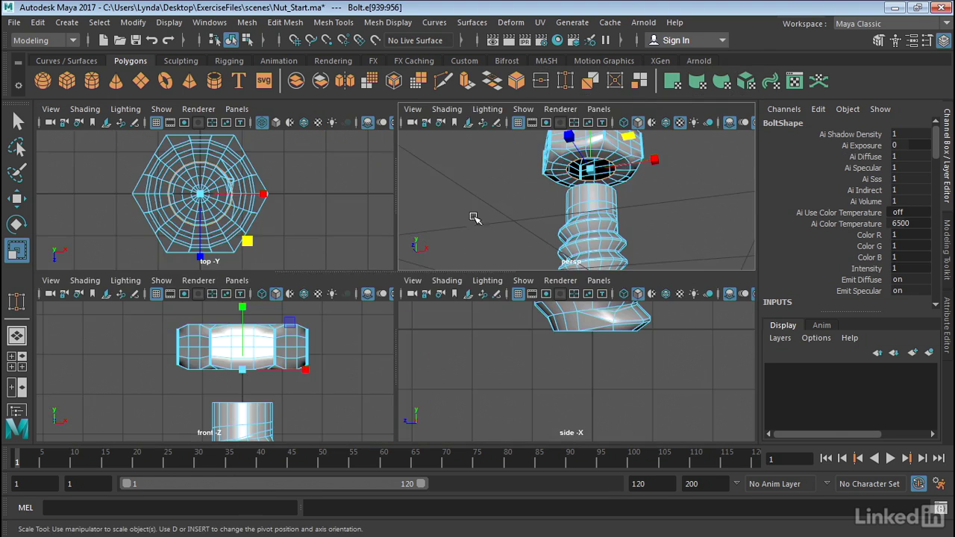
key(space)
drag(411, 319, 425, 327)
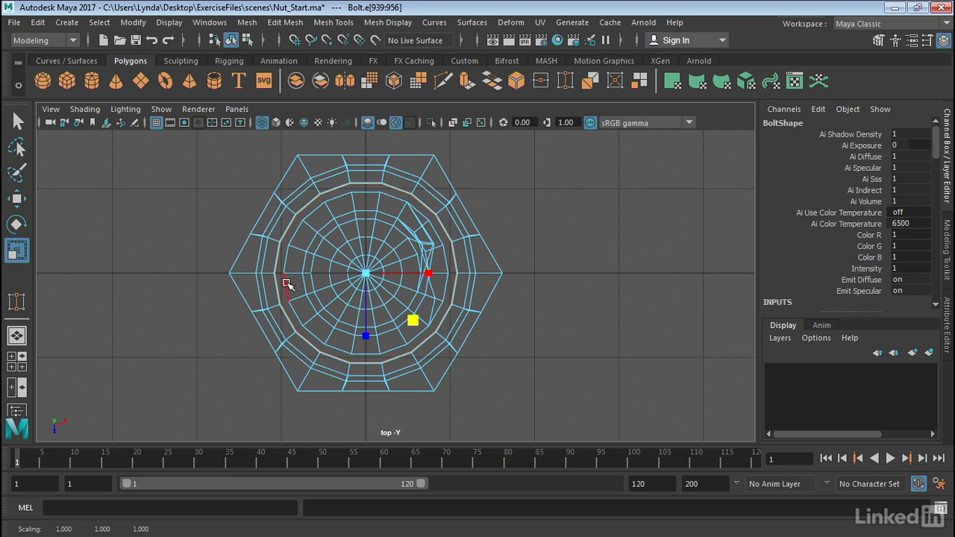
click(548, 202)
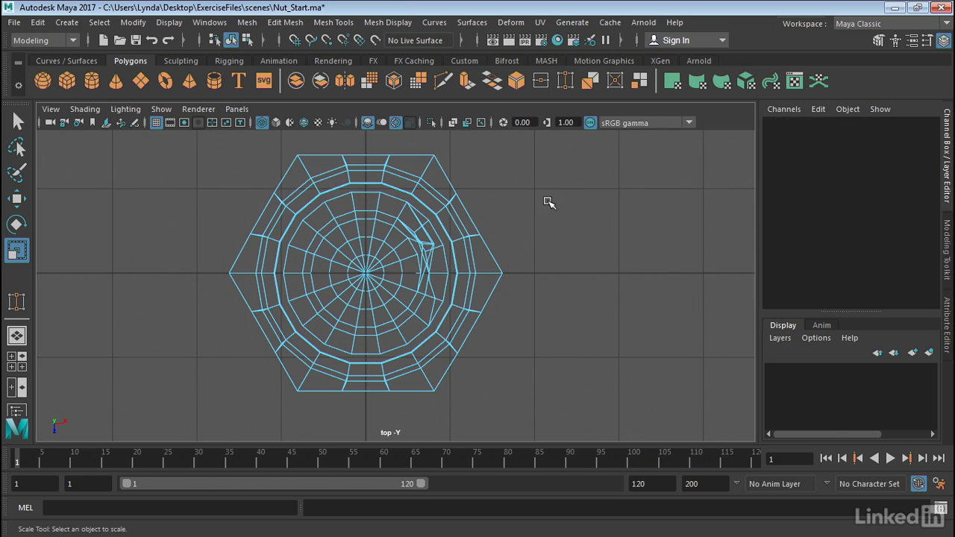
Switch to face selection in the perspective view and select all faces of the bolt head.
key(space)
key(space)
right_drag(488, 121, 551, 105)
alt+drag(550, 194, 562, 288)
alt+right_drag(563, 288, 418, 299)
alt+drag(468, 311, 453, 328)
alt+drag(542, 203, 533, 207)
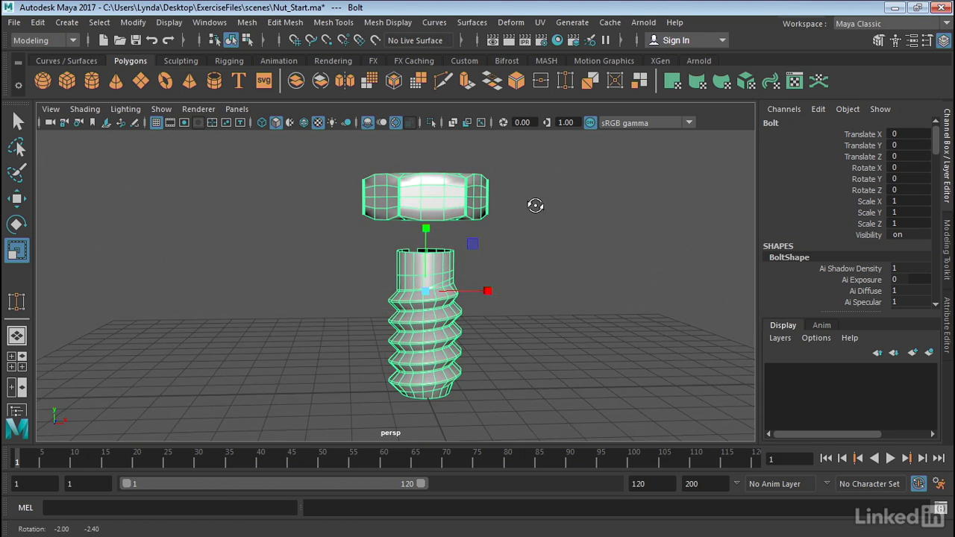
right_drag(452, 120, 448, 174)
drag(573, 146, 340, 231)
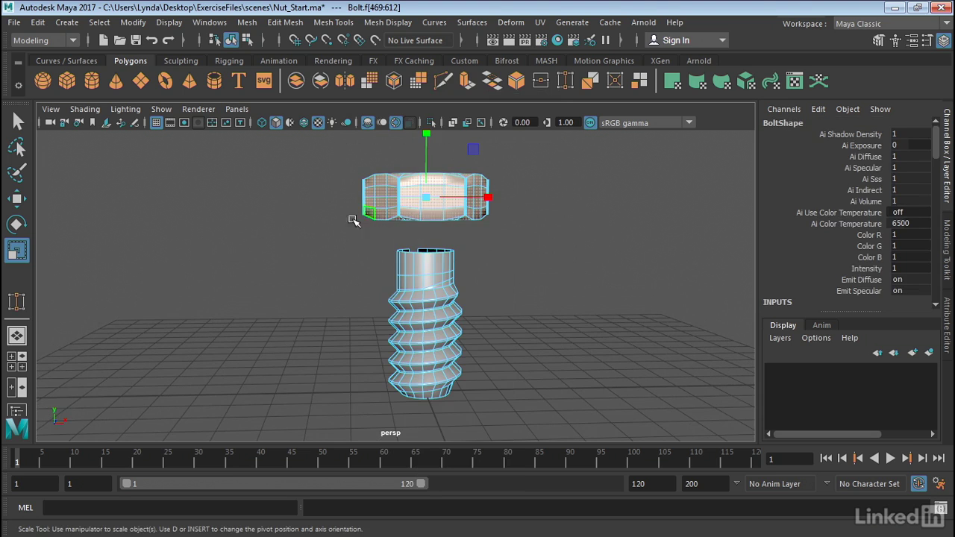
Move the selected head straight down in the front view so it surrounds the lower part of the threaded shaft.
key(space)
key(space)
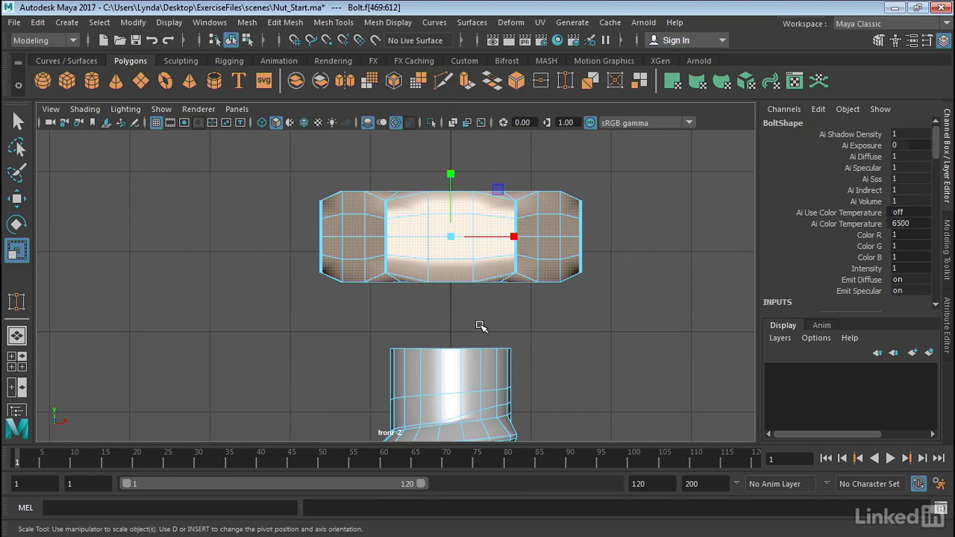
scroll(543, 320, down, 5)
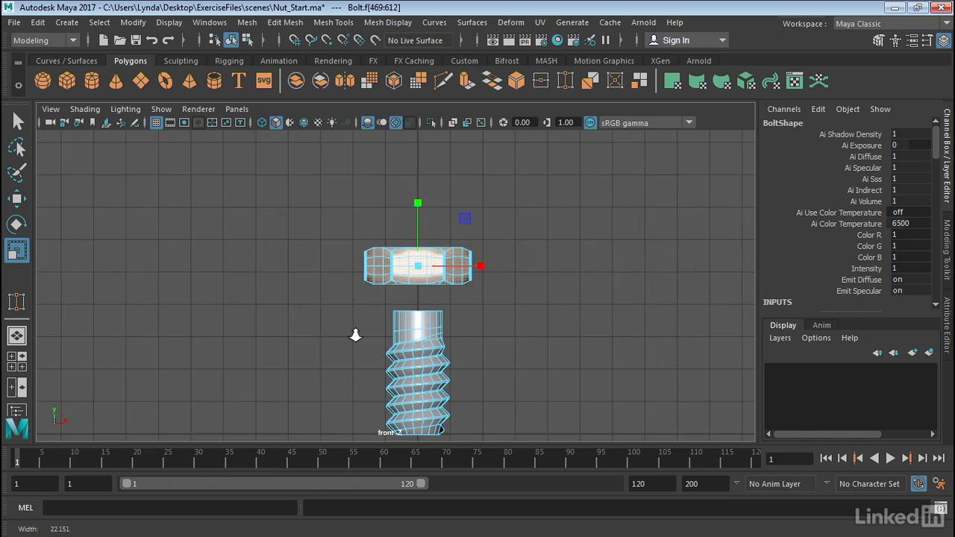
key(w)
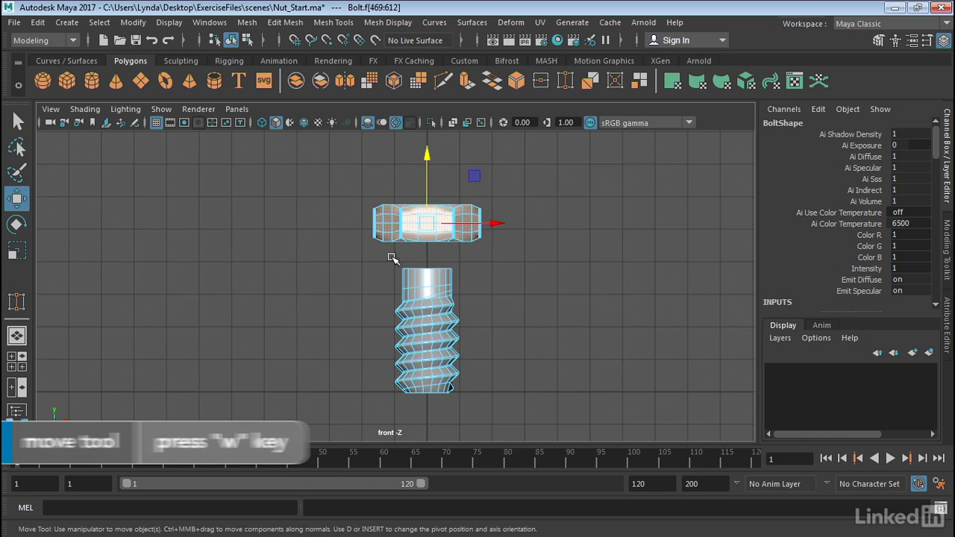
drag(423, 181, 409, 315)
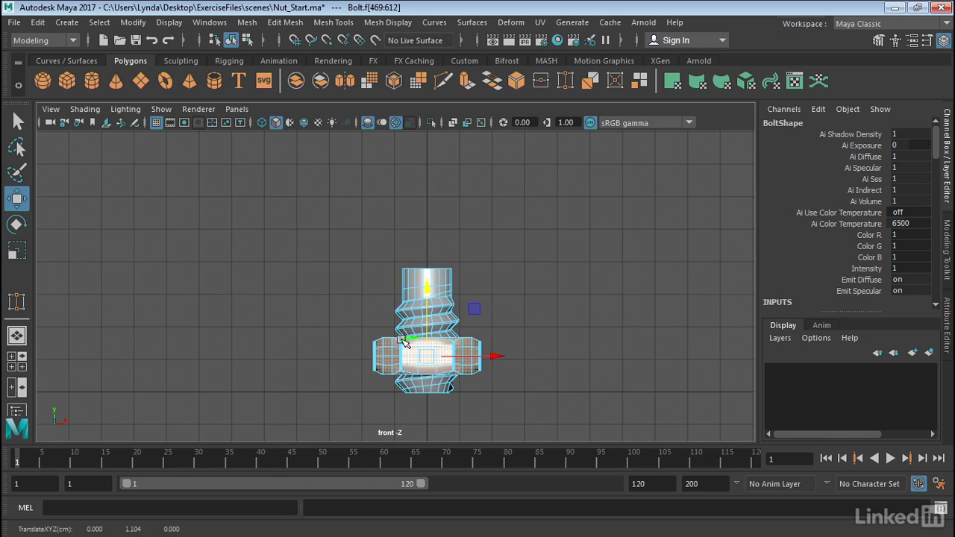
Display the front view in wireframe, framed closely on the head and the threads inside it.
key(4)
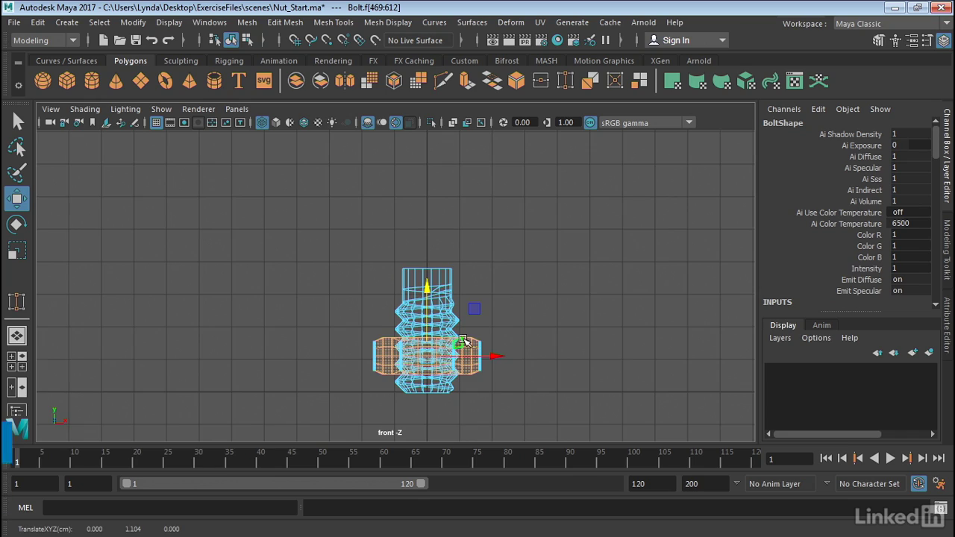
alt+right_drag(548, 342, 661, 341)
alt+middle_drag(599, 334, 582, 255)
scroll(590, 232, up, 3)
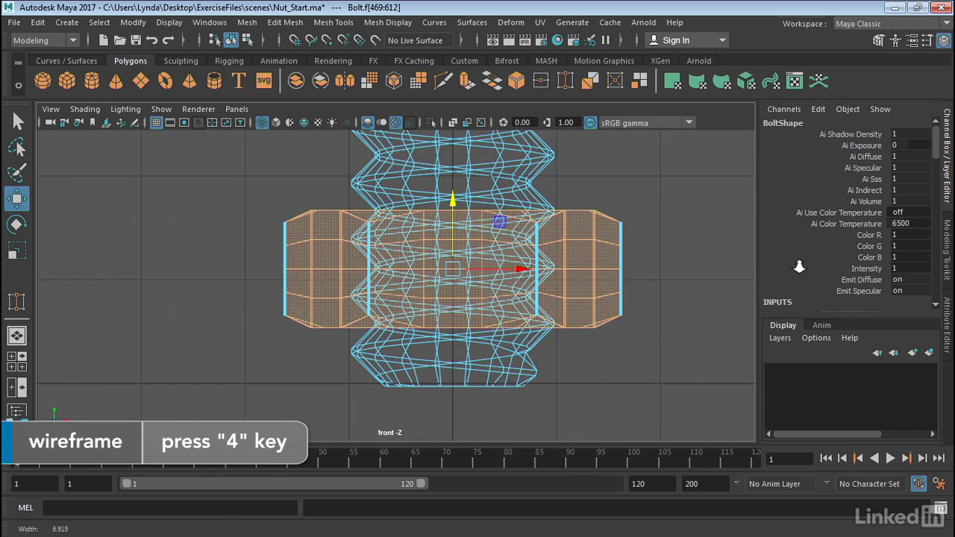
scroll(548, 264, down, 1)
Select the faces at the head's outer right side and grow the selection until it covers the whole head.
click(514, 191)
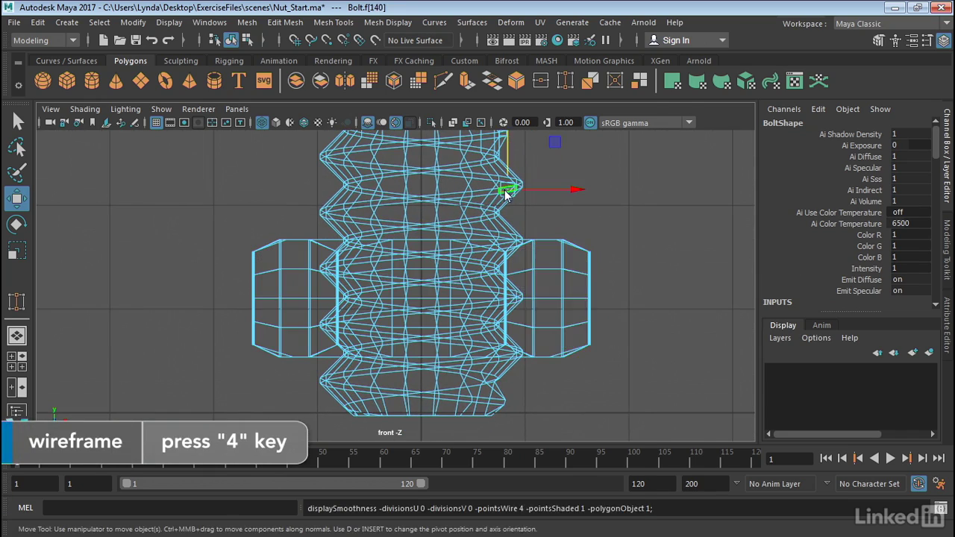
right_click(582, 179)
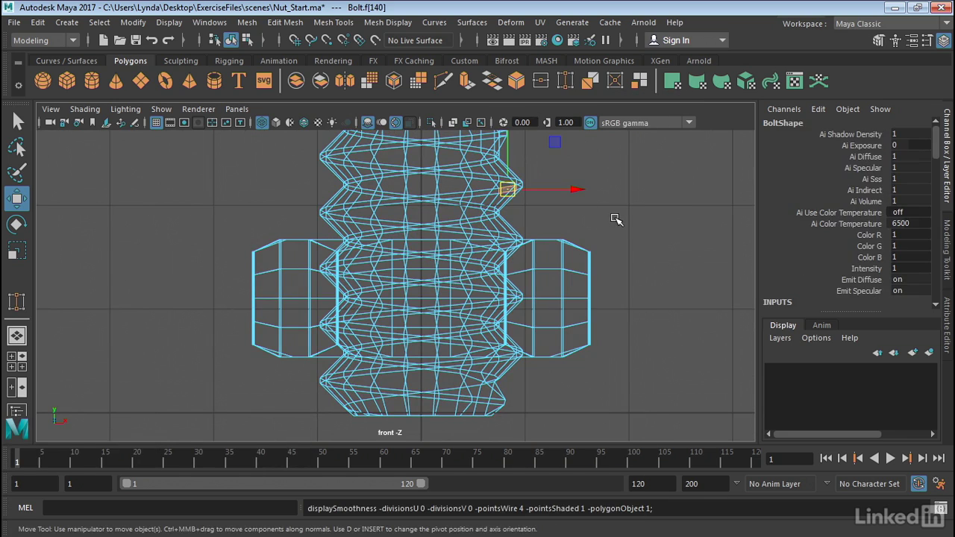
drag(615, 218, 543, 377)
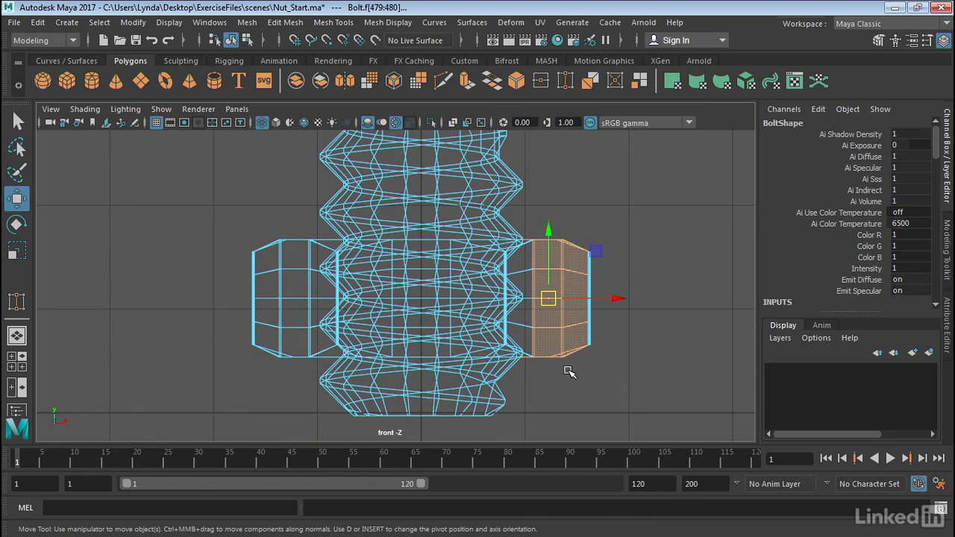
key(greater)
key(greater)
key(greater)
key(greater)
key(greater)
key(greater)
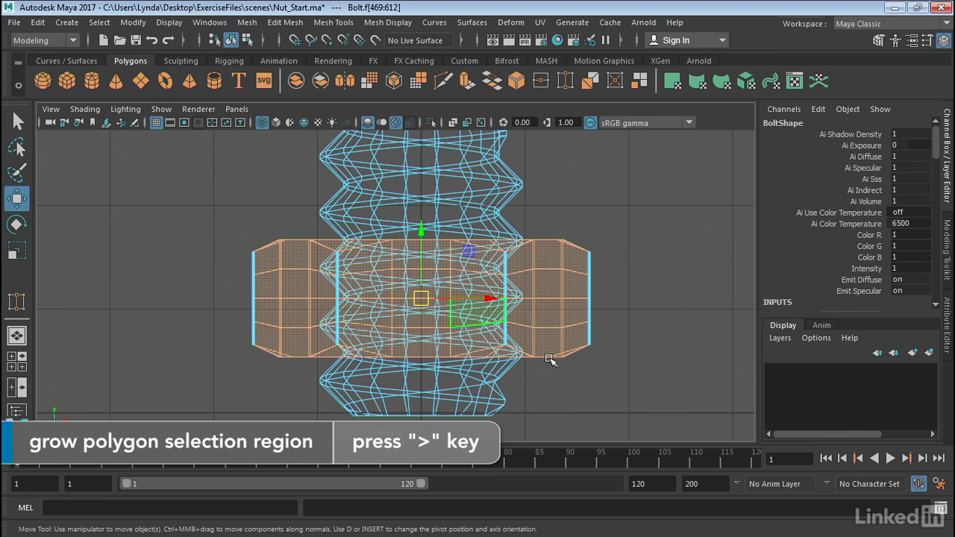
Move the head slightly up the shaft to line its top and bottom edges up with the threads, and clear the selection.
drag(424, 228, 434, 205)
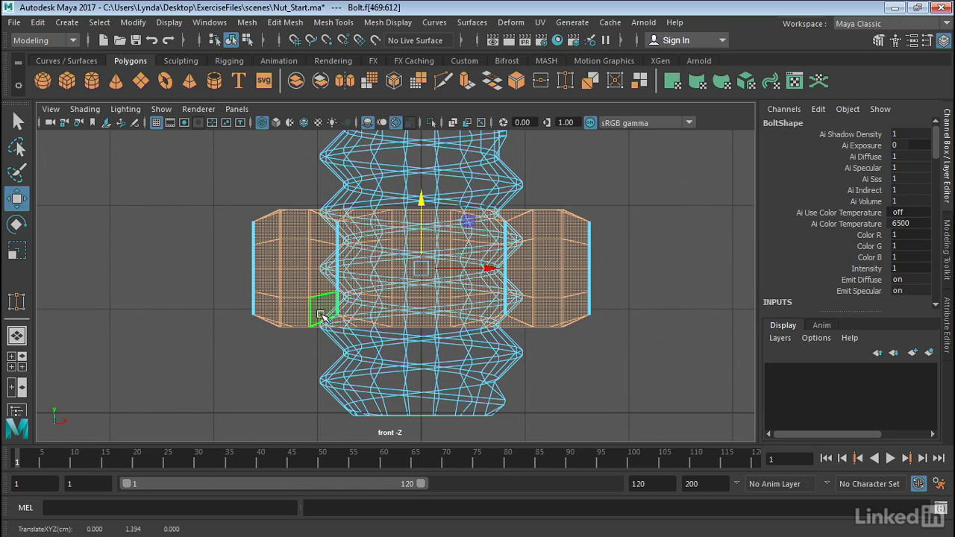
drag(420, 203, 422, 202)
scroll(612, 264, down, 5)
scroll(575, 264, up, 3)
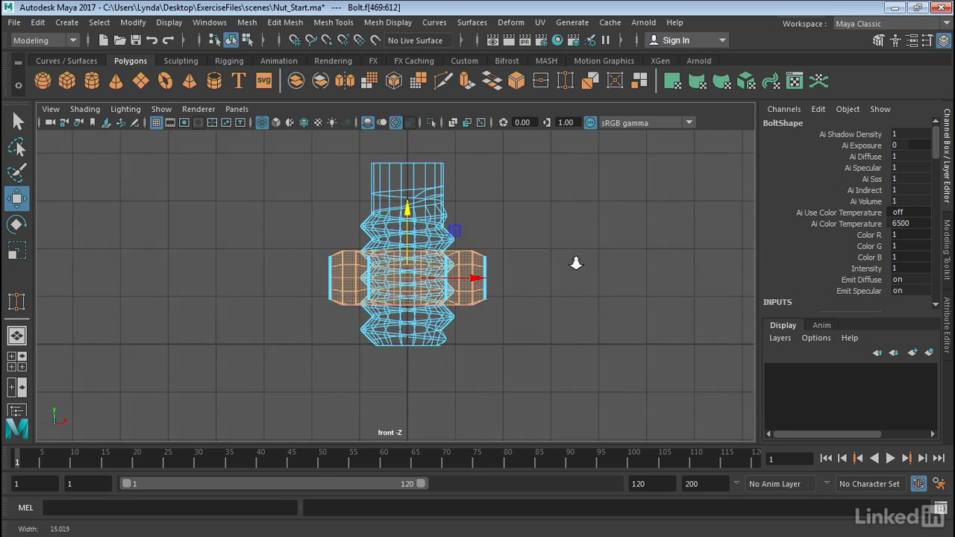
click(544, 228)
Select the shaft and thread faces above the head in the front view and delete them.
alt+right_drag(458, 233, 646, 247)
alt+middle_drag(584, 219, 596, 241)
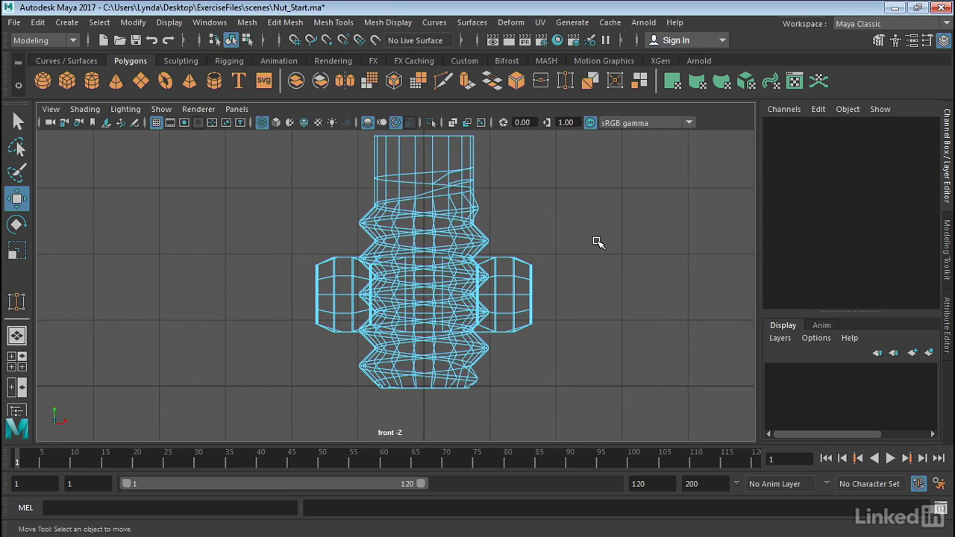
alt+middle_drag(522, 186, 533, 199)
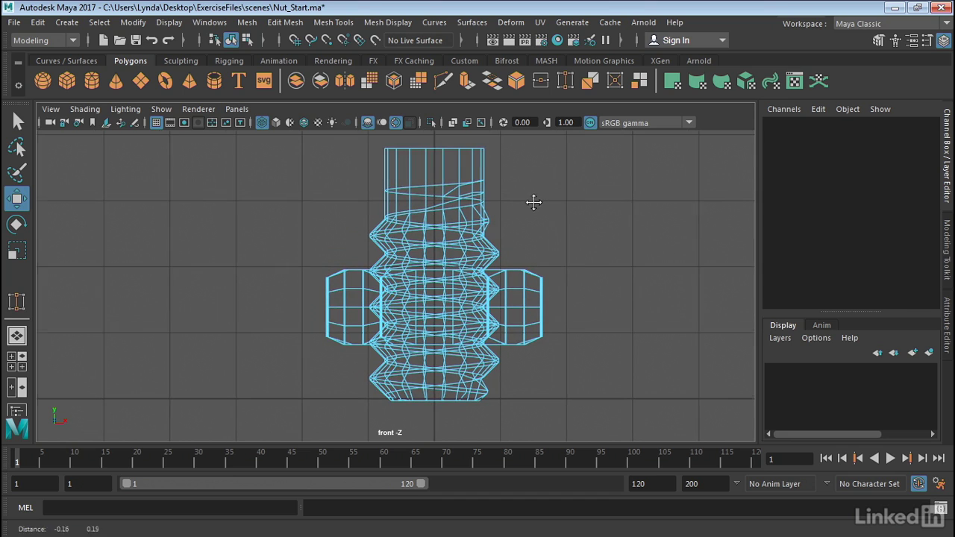
drag(524, 141, 335, 268)
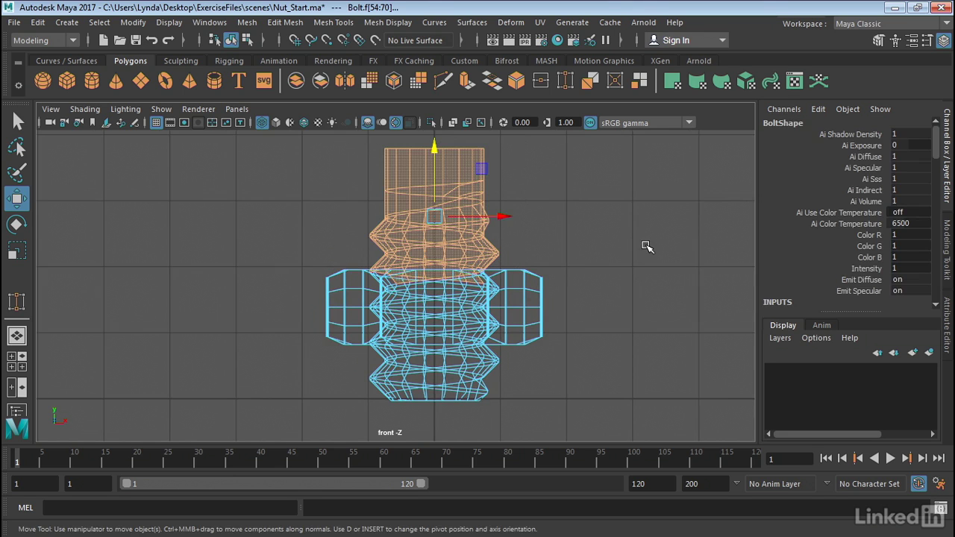
scroll(646, 247, up, 4)
key(space)
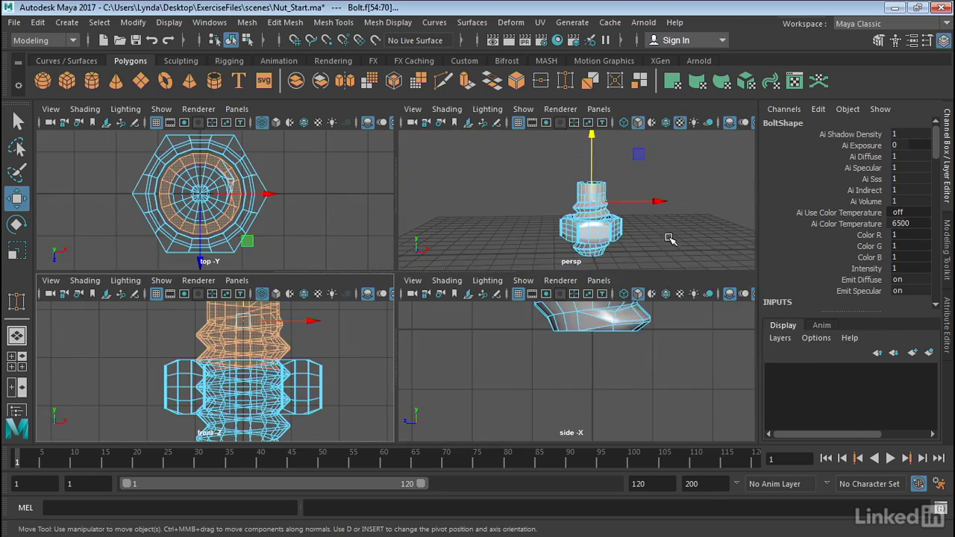
key(space)
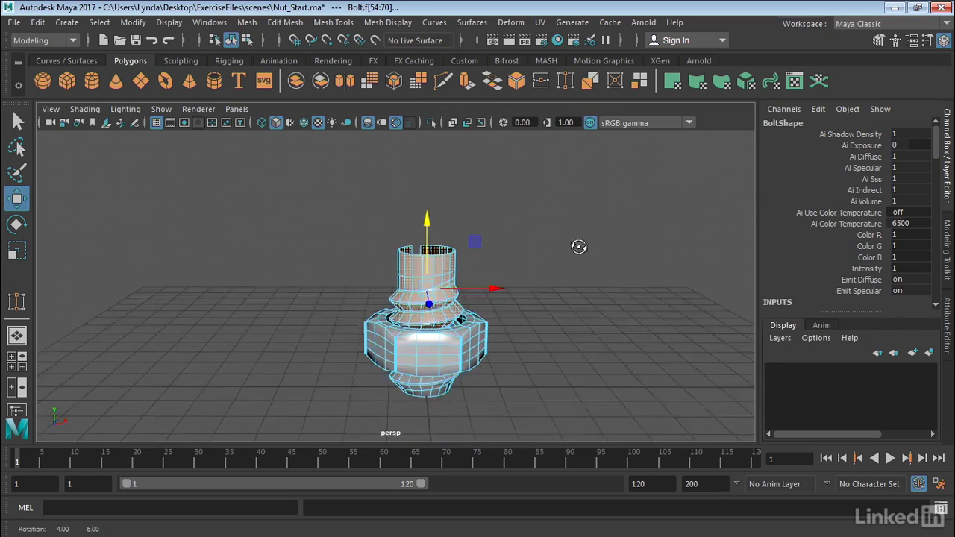
alt+drag(577, 245, 539, 266)
scroll(539, 267, up, 3)
alt+drag(657, 246, 698, 231)
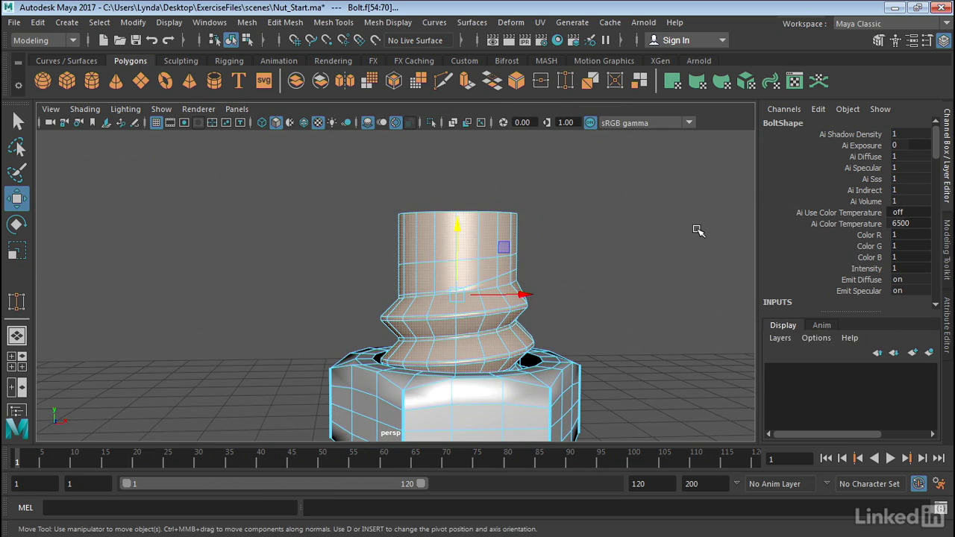
key(ctrl+h)
Delete the thread and bolt tip faces that extend below the head in the front view.
alt+drag(646, 261, 670, 214)
key(space)
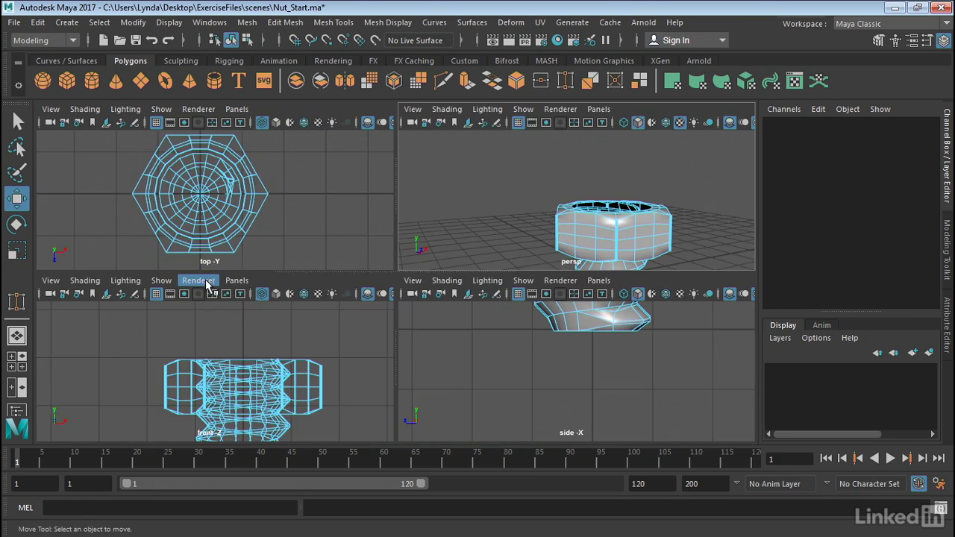
key(space)
alt+middle_drag(335, 301, 346, 182)
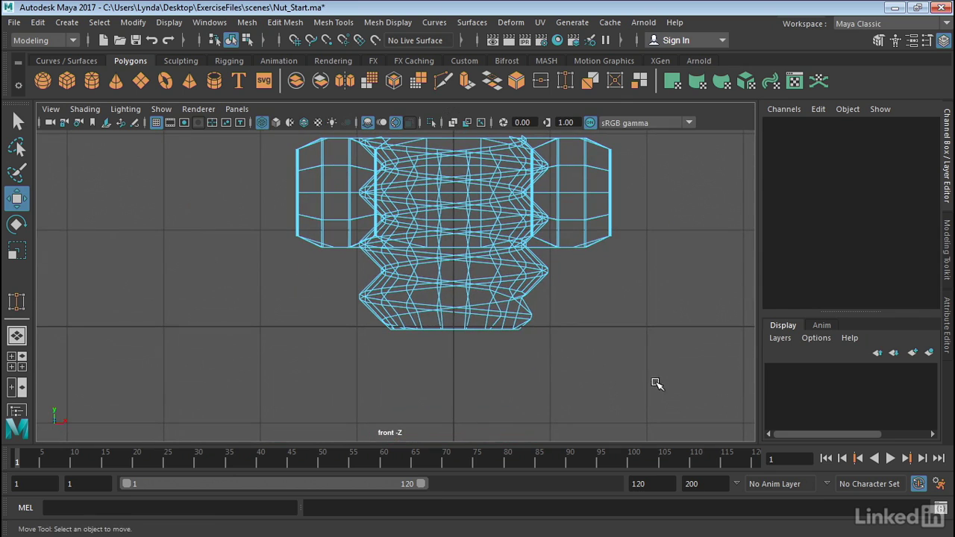
drag(673, 371, 241, 250)
key(Delete)
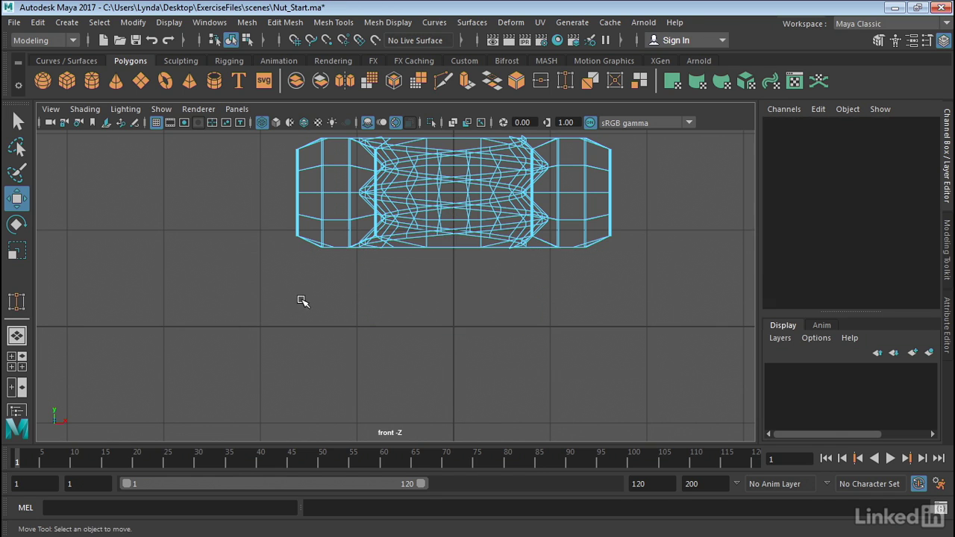
Select a loop of thread faces inside the hole in the perspective view and grow the selection to the entire inner thread.
key(space)
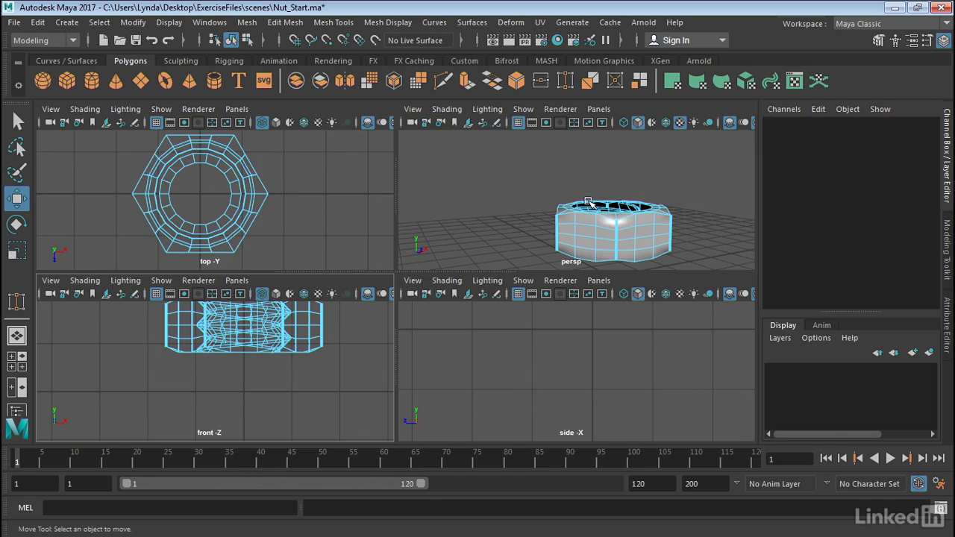
key(space)
alt+drag(584, 222, 575, 277)
alt+right_drag(576, 277, 617, 284)
alt+drag(616, 283, 593, 276)
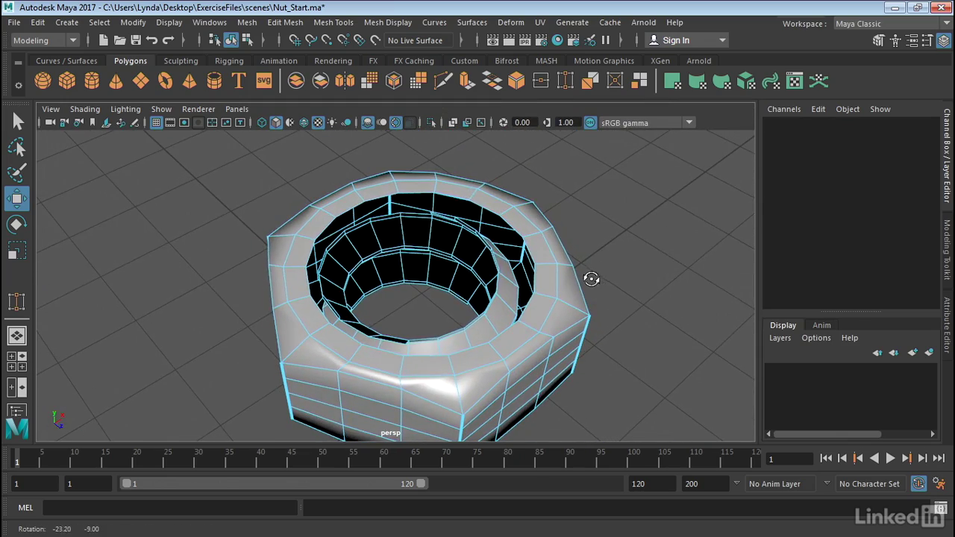
click(438, 236)
click(535, 216)
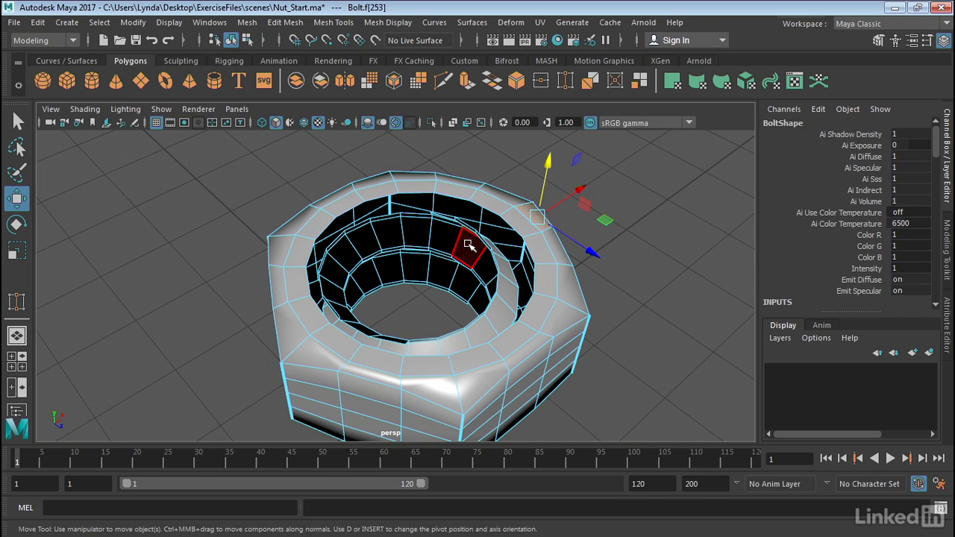
click(469, 244)
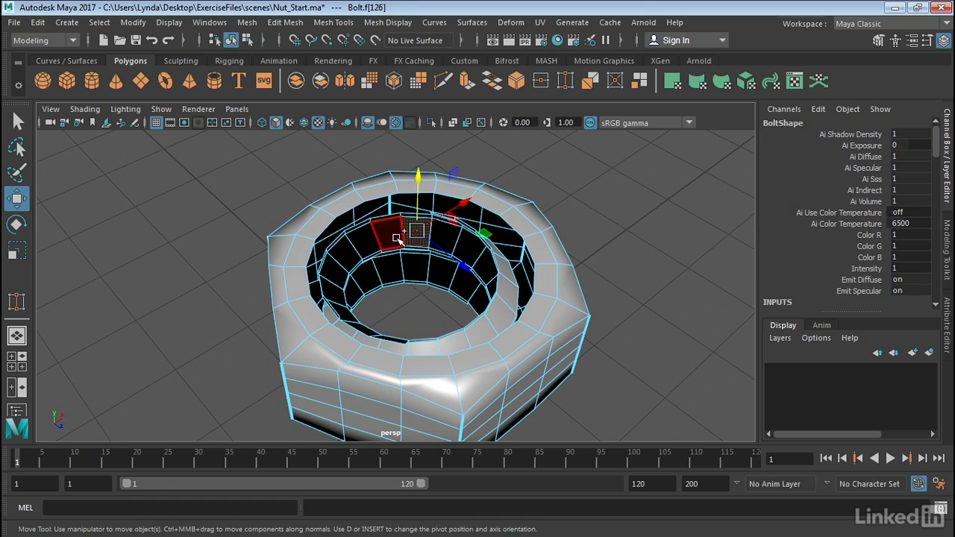
shift+double_click(398, 238)
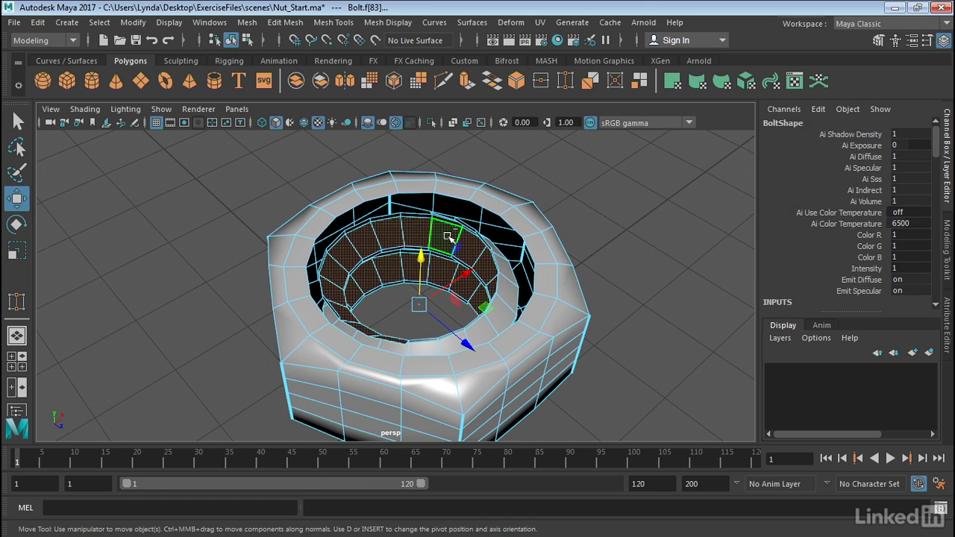
key(shift+period)
key(shift+period)
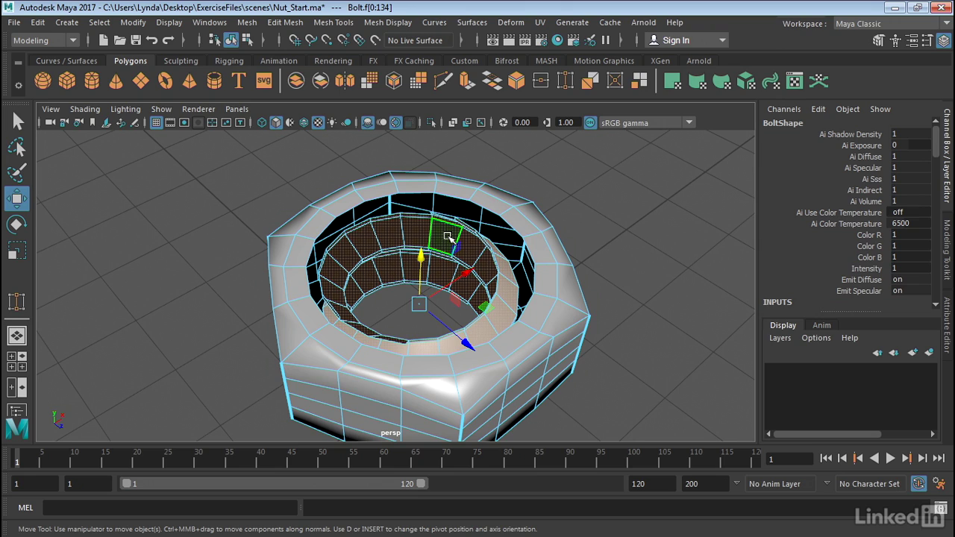
Reverse the normals of the selected inner thread faces and clear the selection.
alt+drag(705, 237, 622, 244)
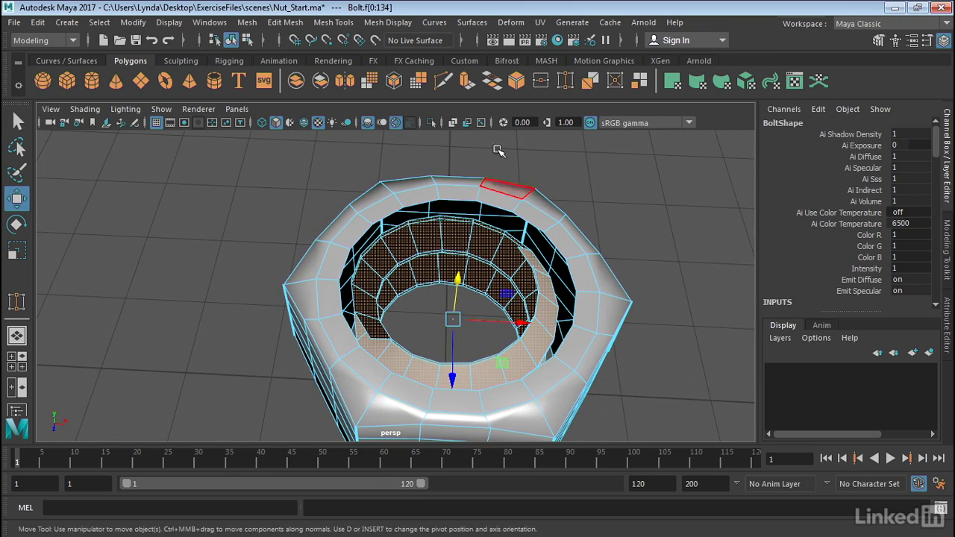
click(371, 23)
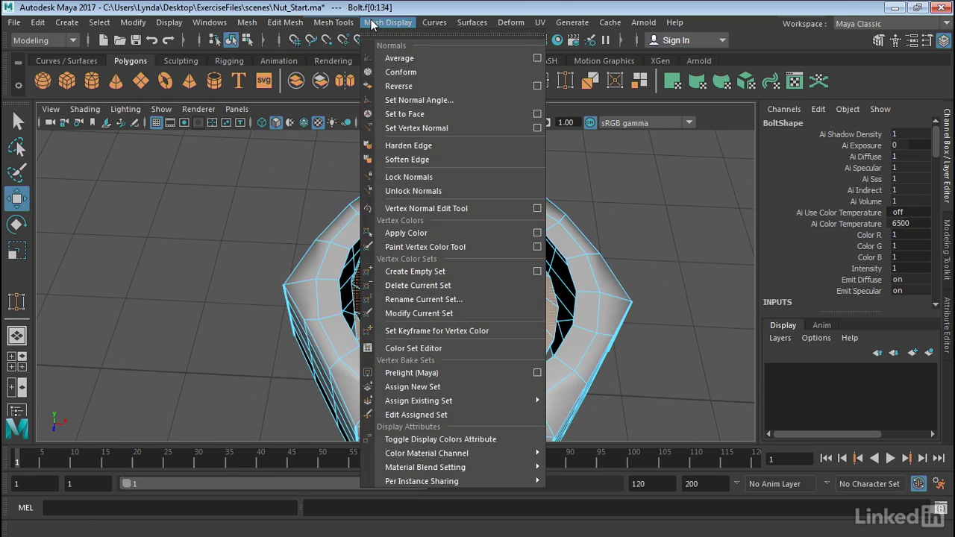
click(397, 86)
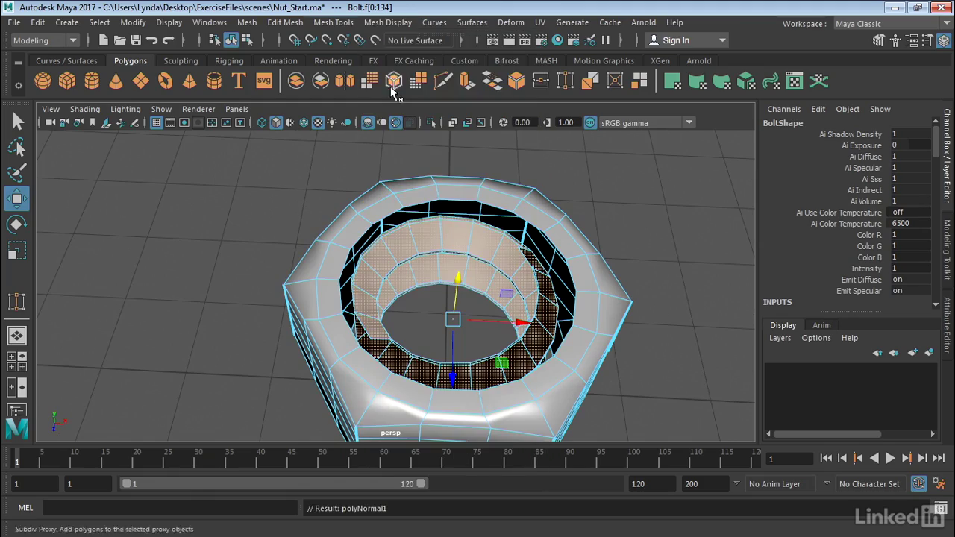
click(269, 172)
Extrude the two border edges at the start of the inner thread slightly upward and shift them to line up with the adjacent thread lip.
alt+drag(537, 246, 415, 250)
alt+middle_drag(594, 332, 564, 181)
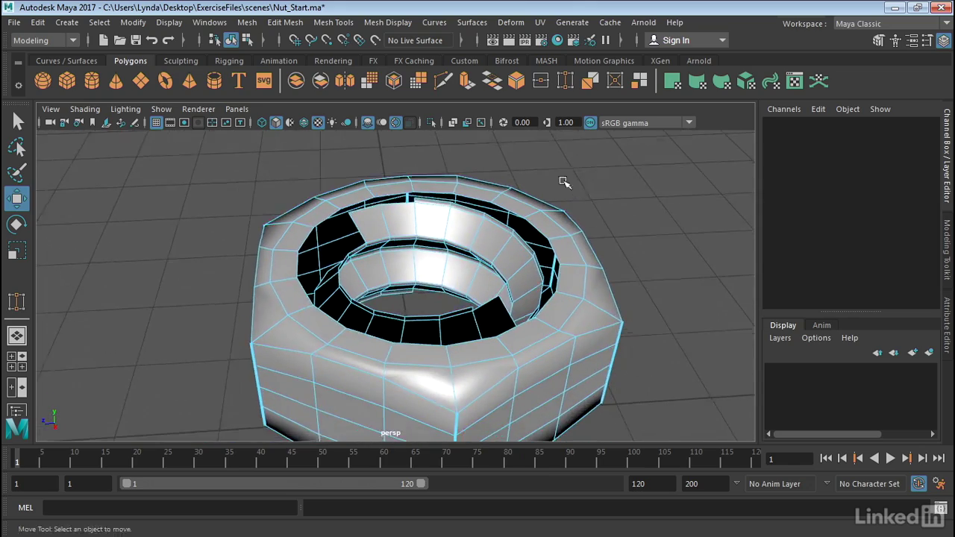
alt+right_drag(571, 232, 619, 249)
alt+drag(600, 235, 548, 256)
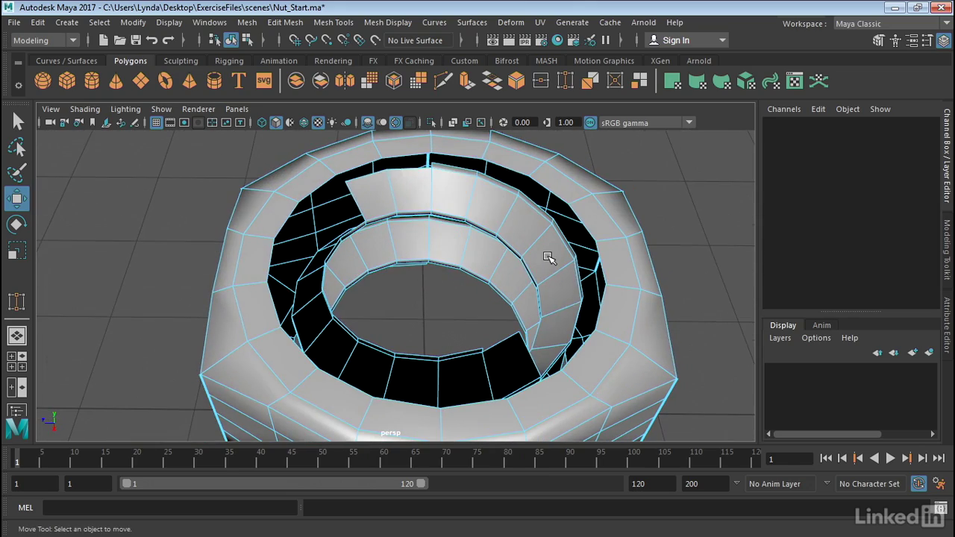
right_drag(548, 262, 541, 86)
alt+middle_drag(523, 154, 523, 257)
alt+right_drag(523, 256, 649, 269)
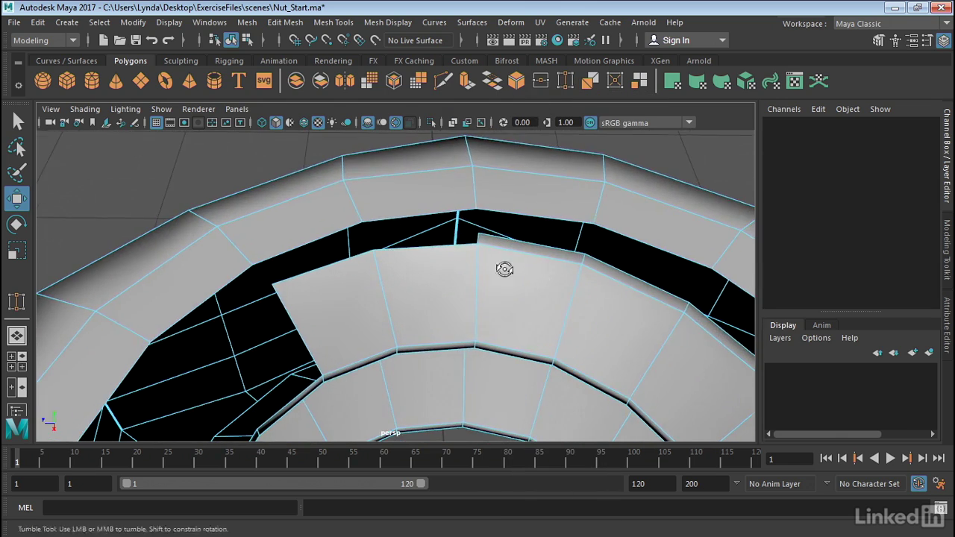
alt+drag(505, 269, 505, 234)
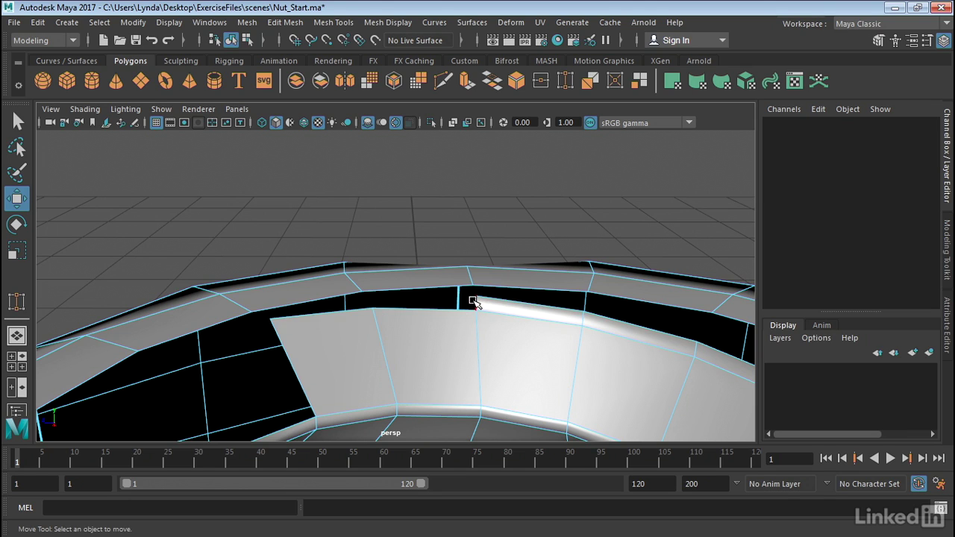
click(448, 308)
shift+click(331, 312)
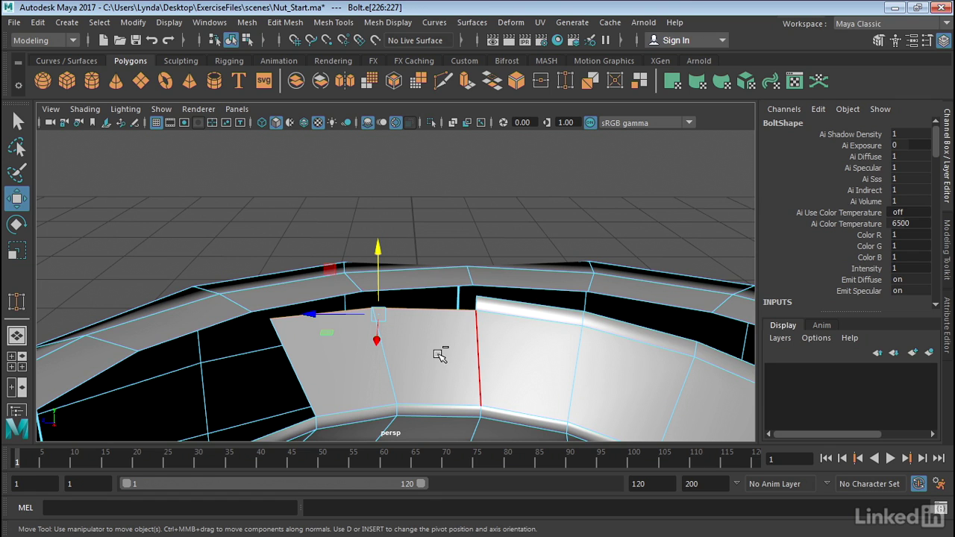
click(282, 39)
click(285, 22)
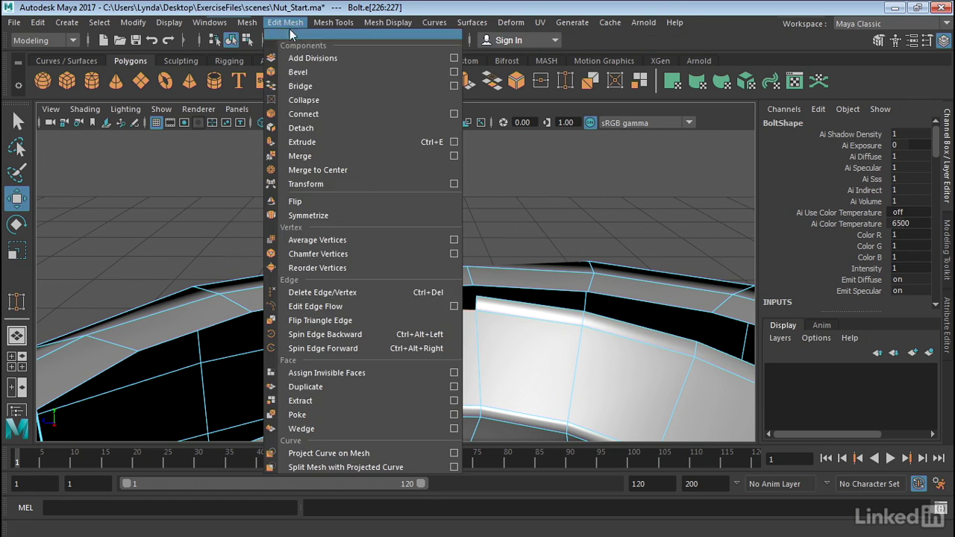
click(296, 143)
drag(421, 271, 422, 262)
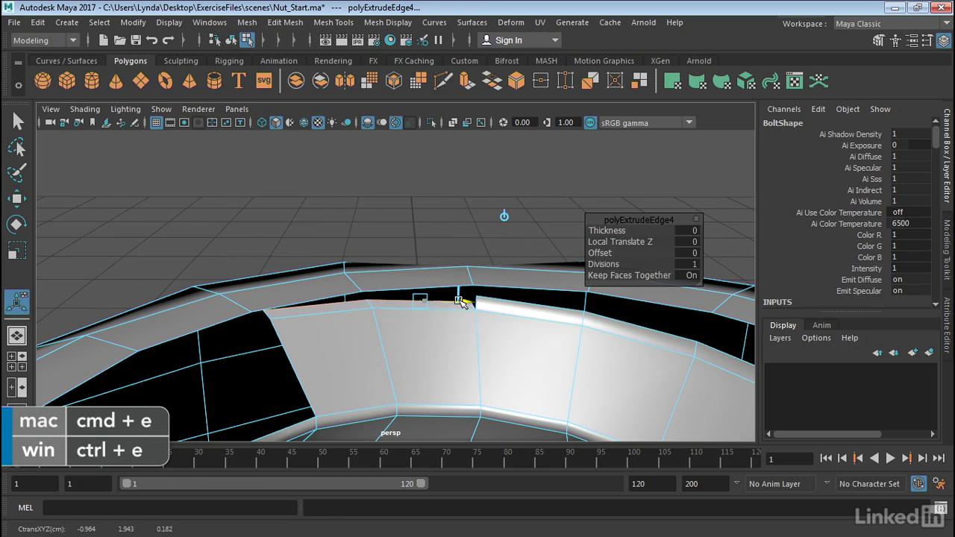
key(w)
mouse_move(369, 256)
mouse_down()
mouse_move(379, 247)
mouse_move(375, 255)
mouse_up()
Target-weld the extruded strip's vertices to the matching inner rim vertices, closing the notch beside the adjacent thread lip.
alt+drag(321, 267, 574, 258)
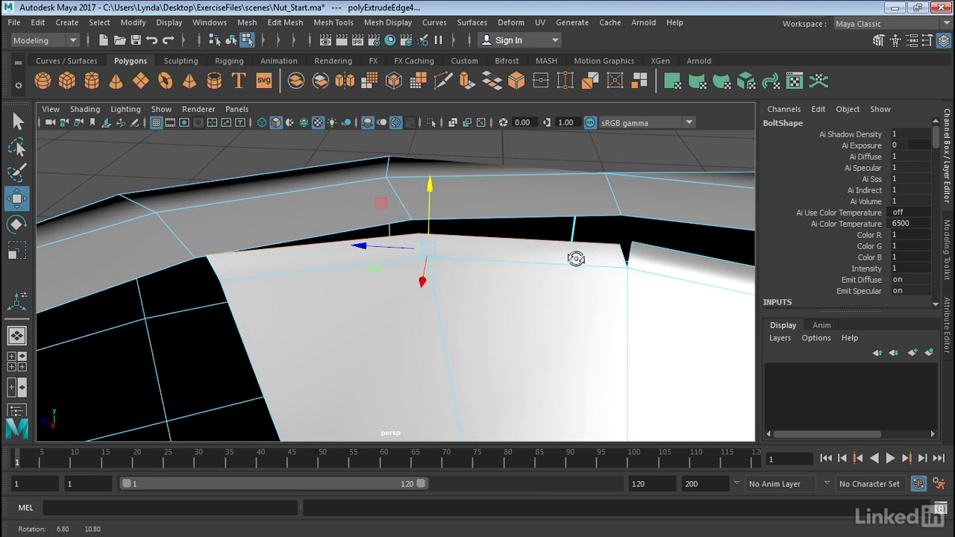
right_drag(321, 240, 250, 122)
click(340, 23)
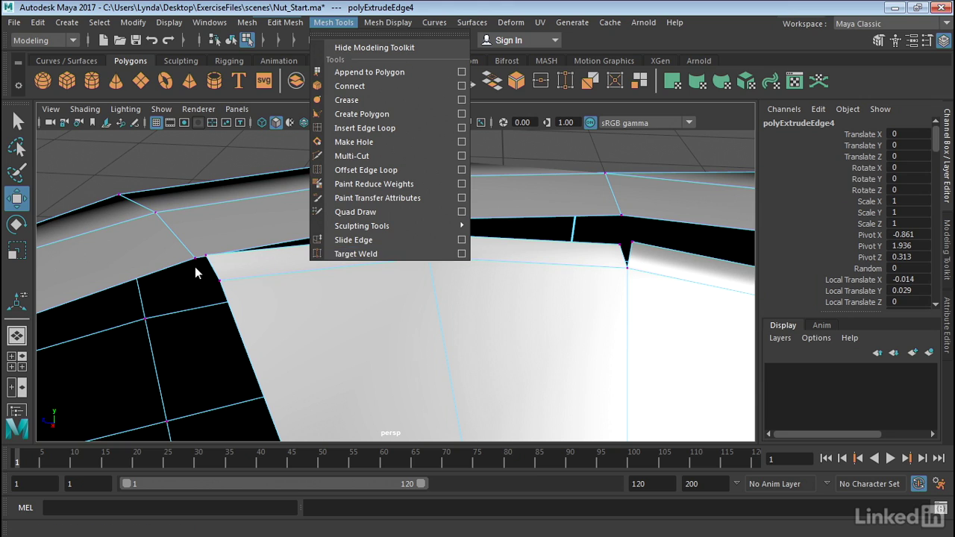
click(344, 254)
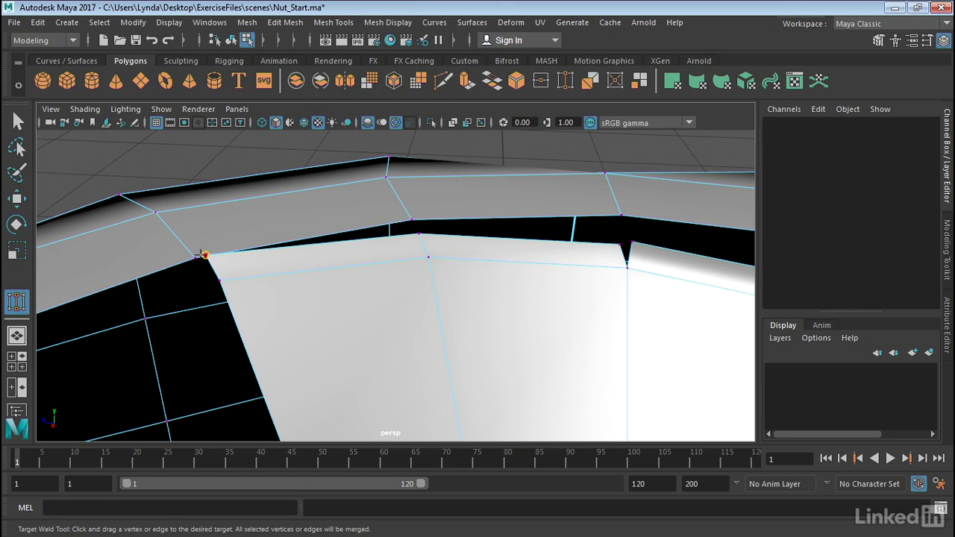
drag(206, 255, 195, 257)
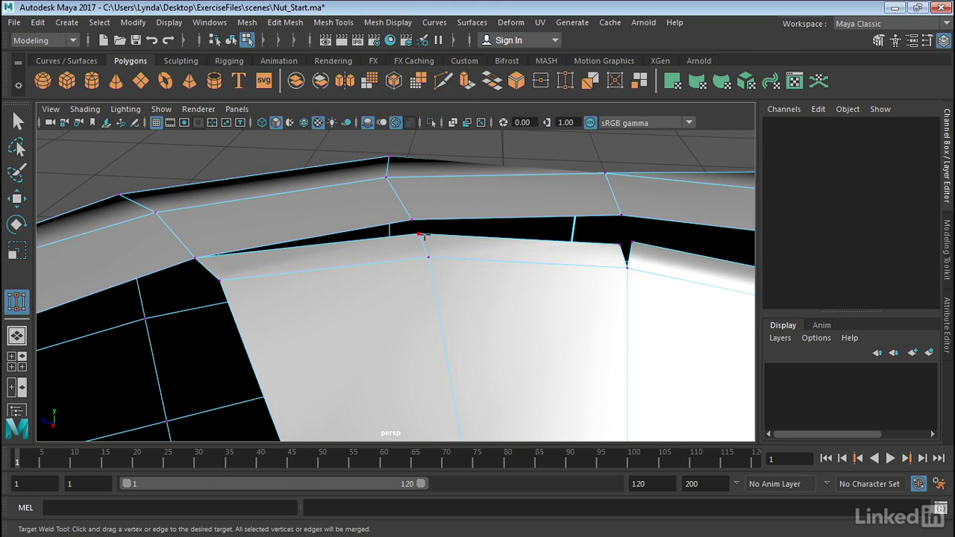
drag(416, 217, 414, 218)
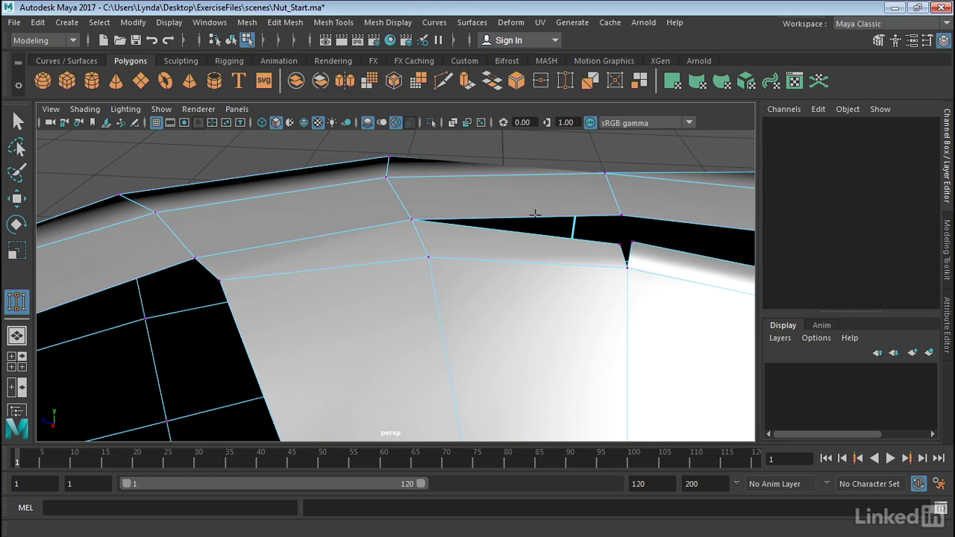
alt+middle_drag(535, 213, 423, 225)
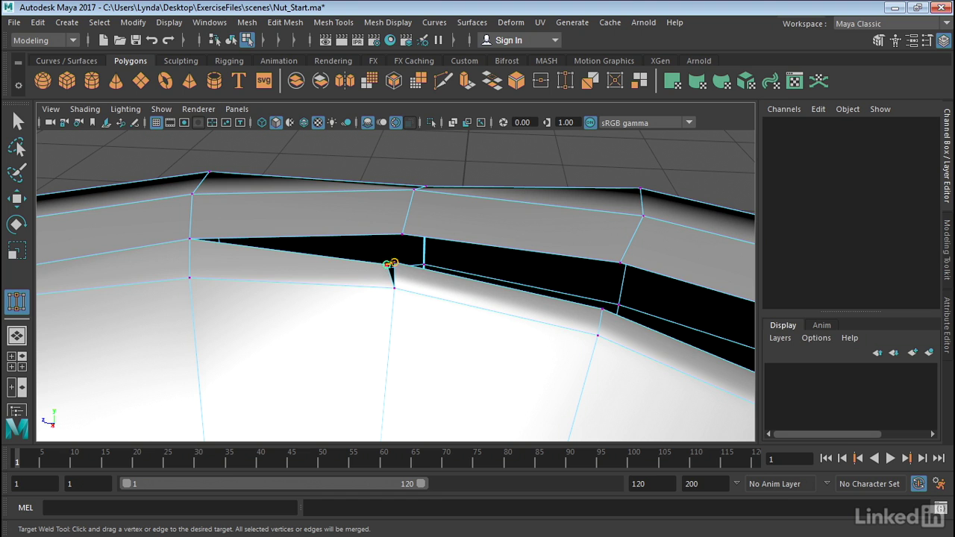
drag(387, 264, 403, 233)
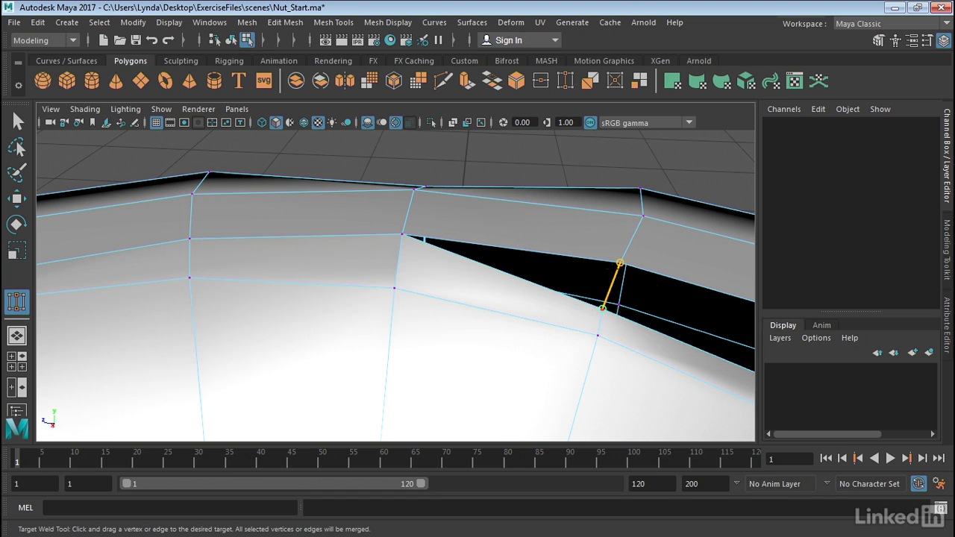
Target-weld the following upper thread vertices one by one to their matching vertices on the nut's inner rim.
drag(603, 308, 620, 263)
alt+right_drag(620, 269, 548, 288)
alt+drag(548, 288, 714, 290)
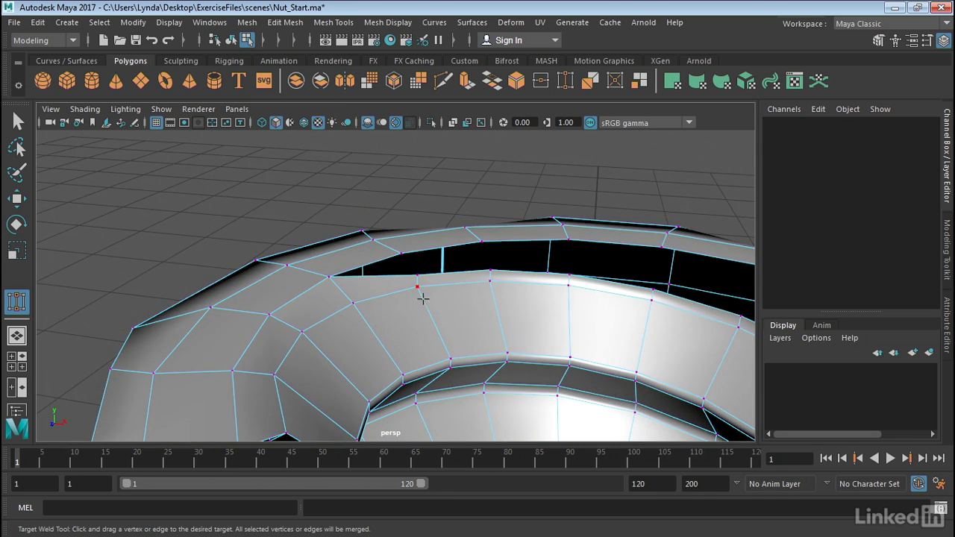
drag(401, 253, 401, 253)
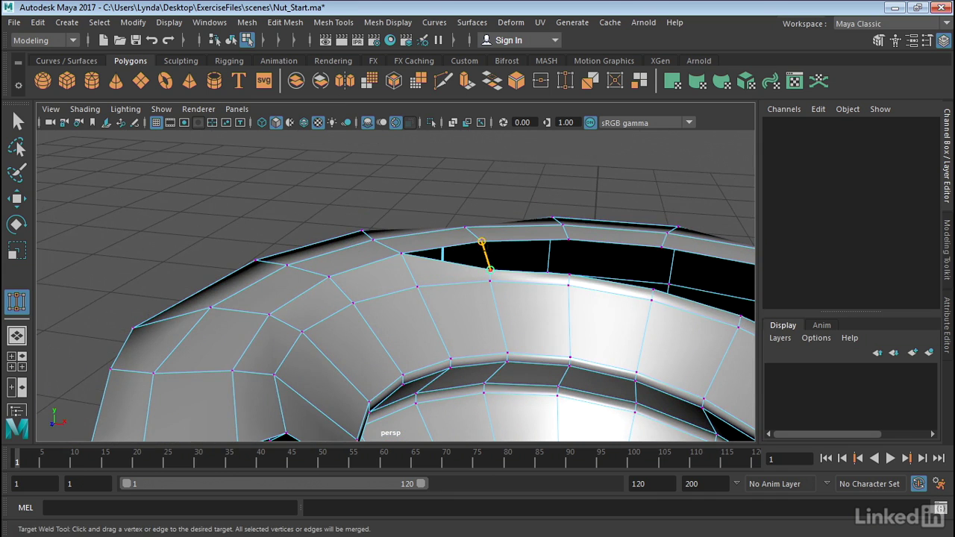
drag(481, 242, 481, 241)
drag(569, 274, 567, 241)
alt+drag(606, 281, 700, 296)
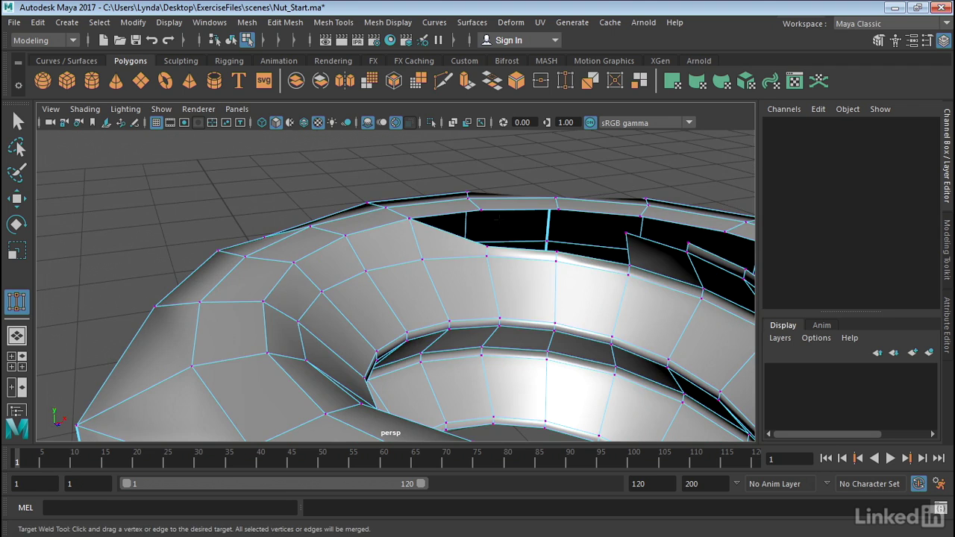
alt+drag(549, 243, 505, 328)
alt+right_drag(393, 264, 470, 265)
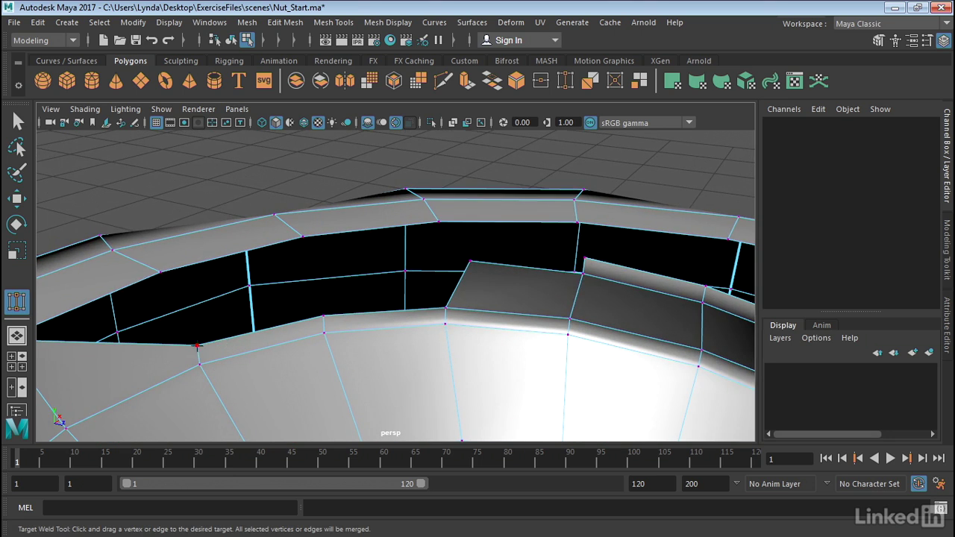
drag(146, 273, 148, 273)
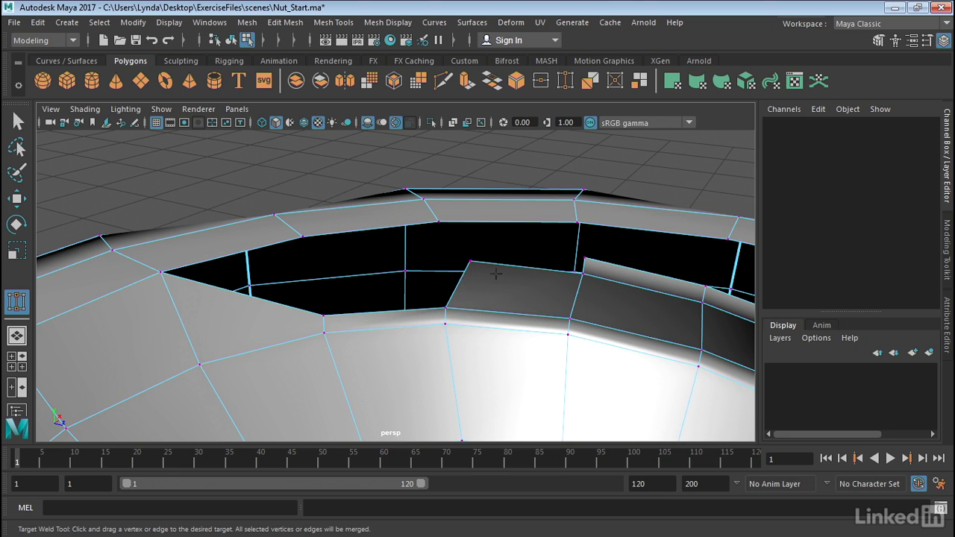
Extrude the single border edge at the other end of the upper thread slightly upward, in line with the adjacent lip.
right_drag(496, 274, 496, 82)
alt+drag(571, 282, 353, 304)
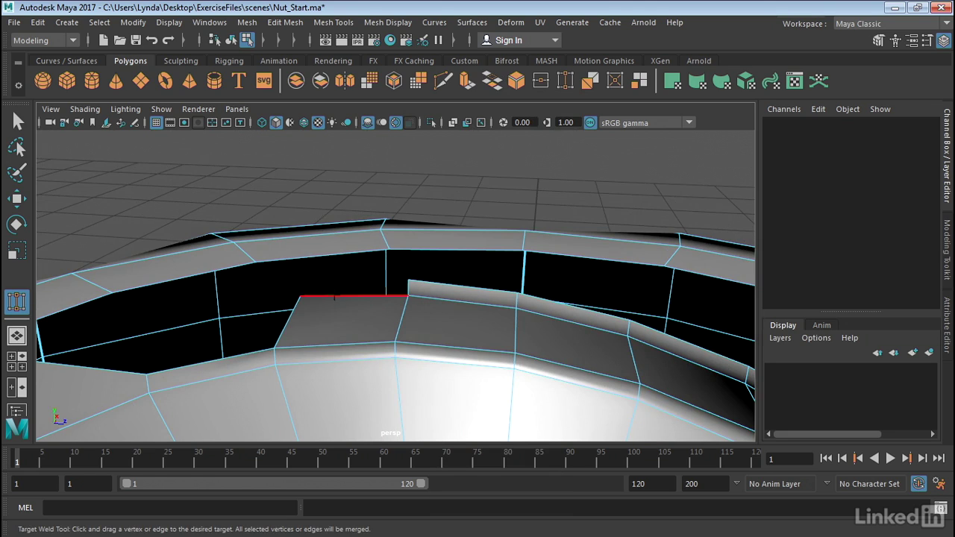
key(q)
click(352, 294)
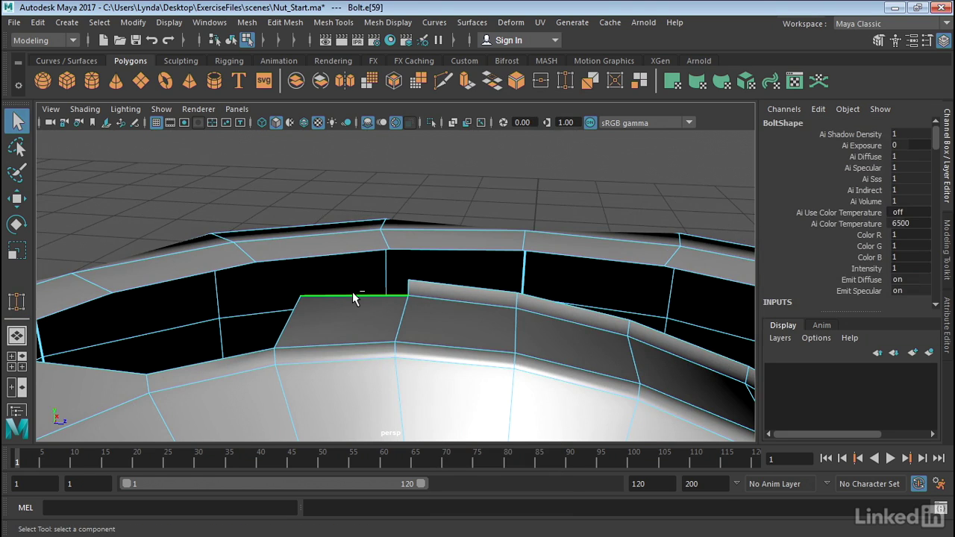
key(ctrl+e)
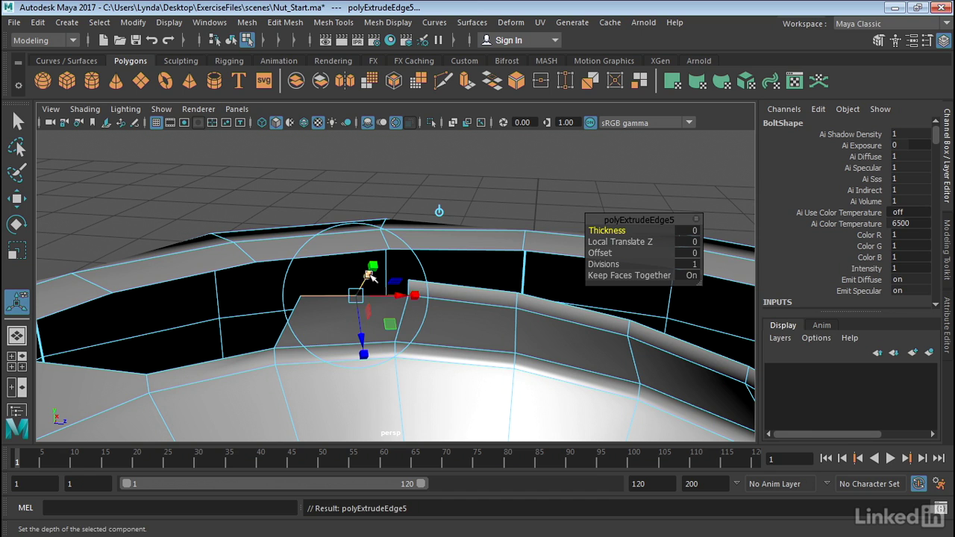
drag(369, 276, 369, 261)
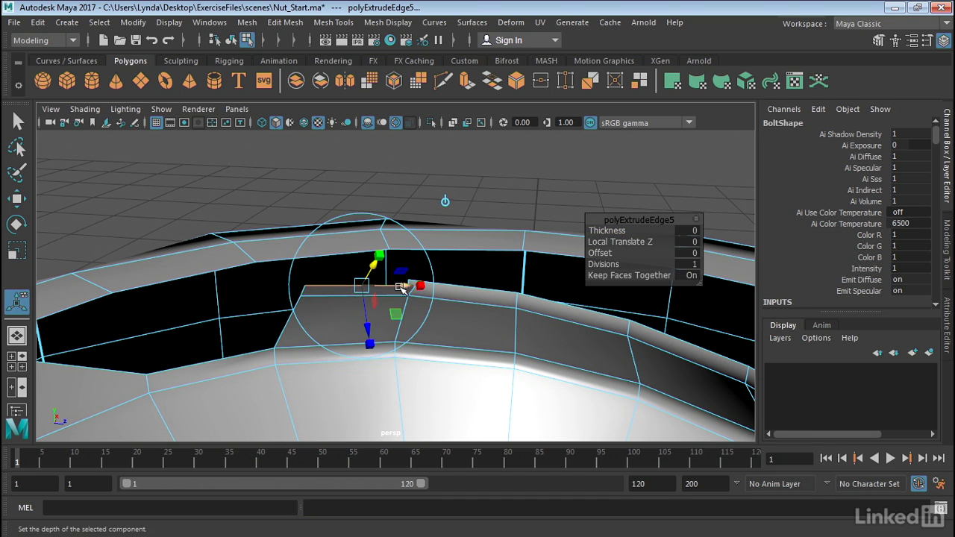
drag(401, 289, 387, 288)
Target-weld both ends of the newly extruded edge to the nearest inner rim vertices, closing the gap to the adjacent lip.
alt+drag(346, 200, 431, 248)
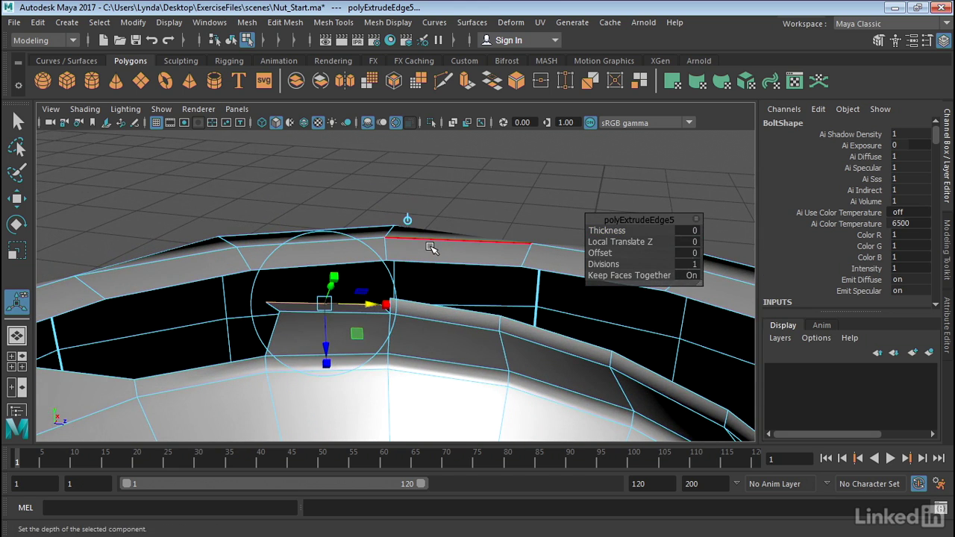
key(q)
right_drag(429, 245, 370, 121)
click(333, 22)
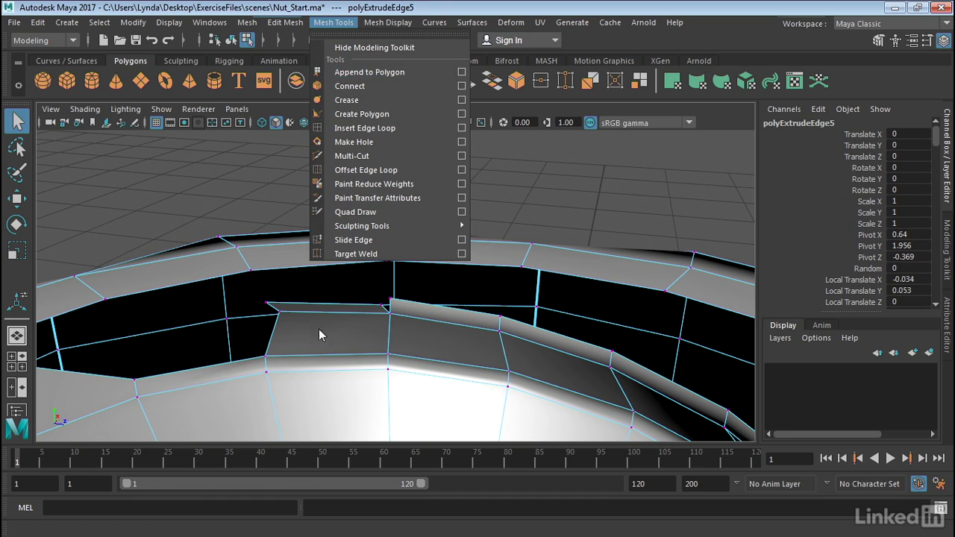
click(356, 254)
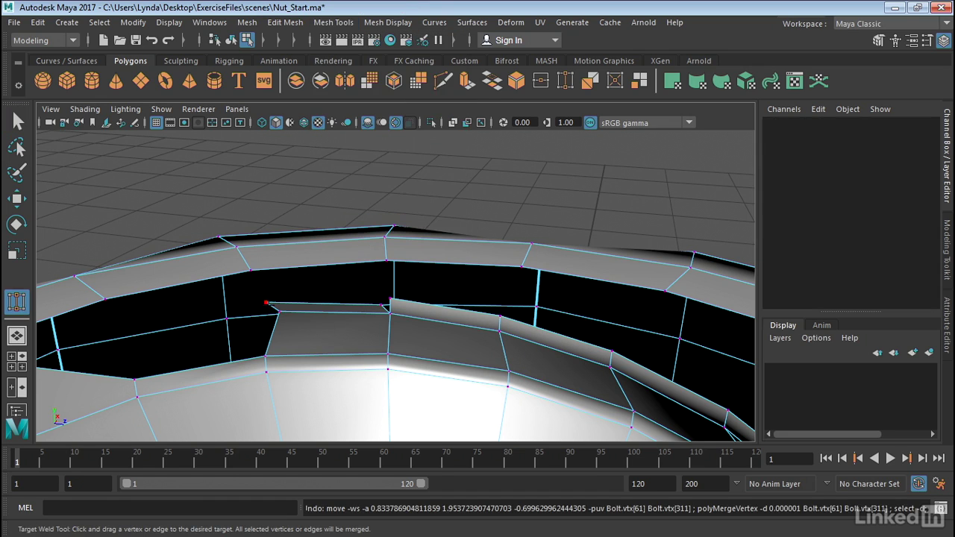
drag(266, 302, 252, 270)
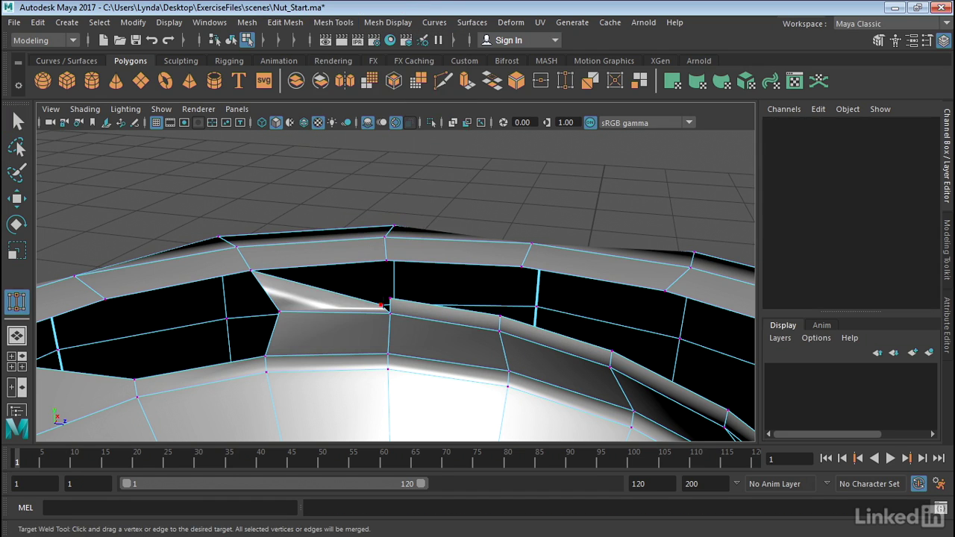
drag(381, 303, 386, 261)
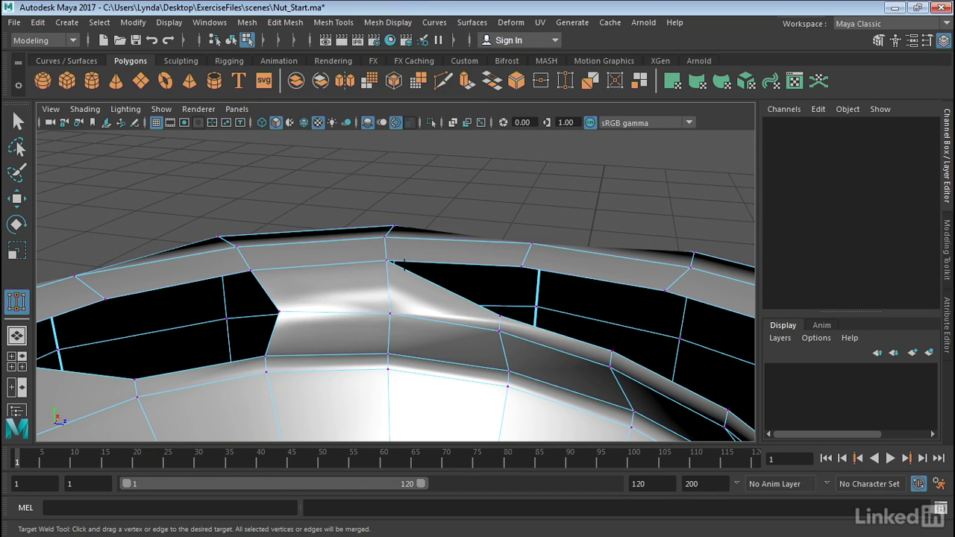
Target-weld the next upper thread vertices along the lip one by one to their matching vertices on the nut's inner rim.
drag(500, 316, 521, 267)
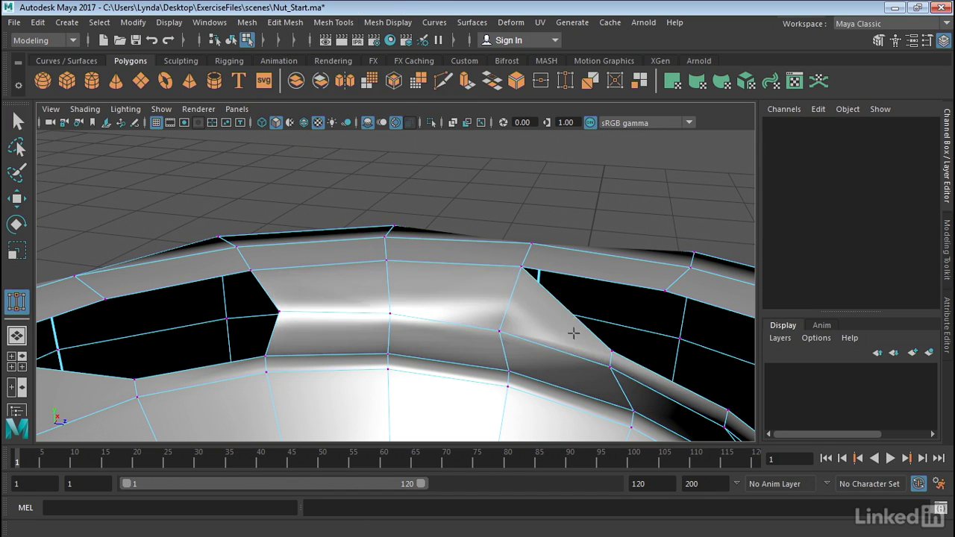
alt+drag(571, 335, 402, 287)
drag(476, 286, 481, 289)
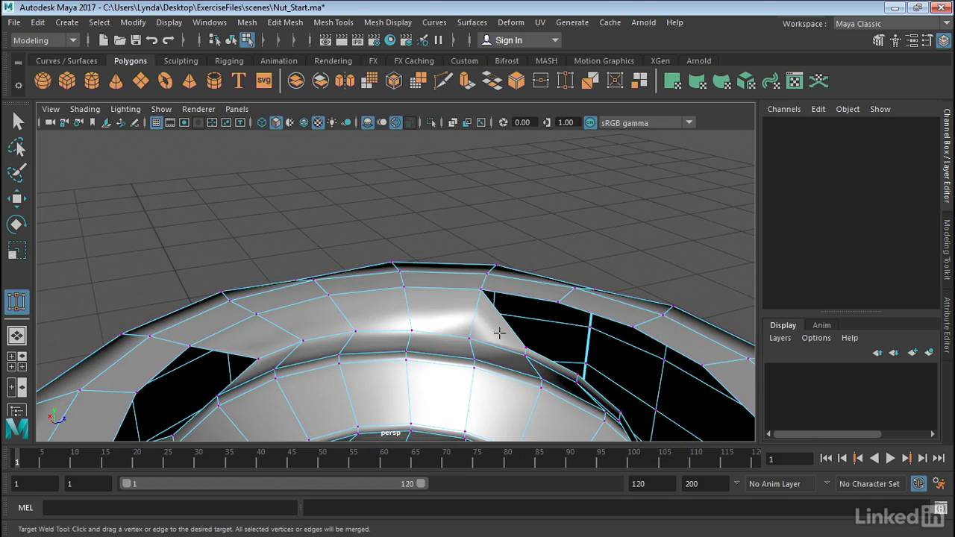
drag(558, 302, 558, 303)
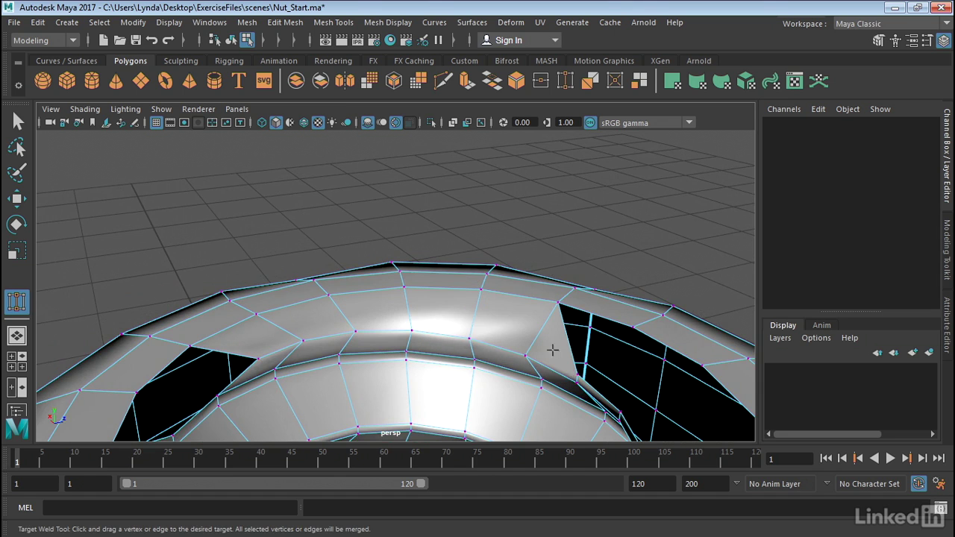
drag(583, 367, 614, 373)
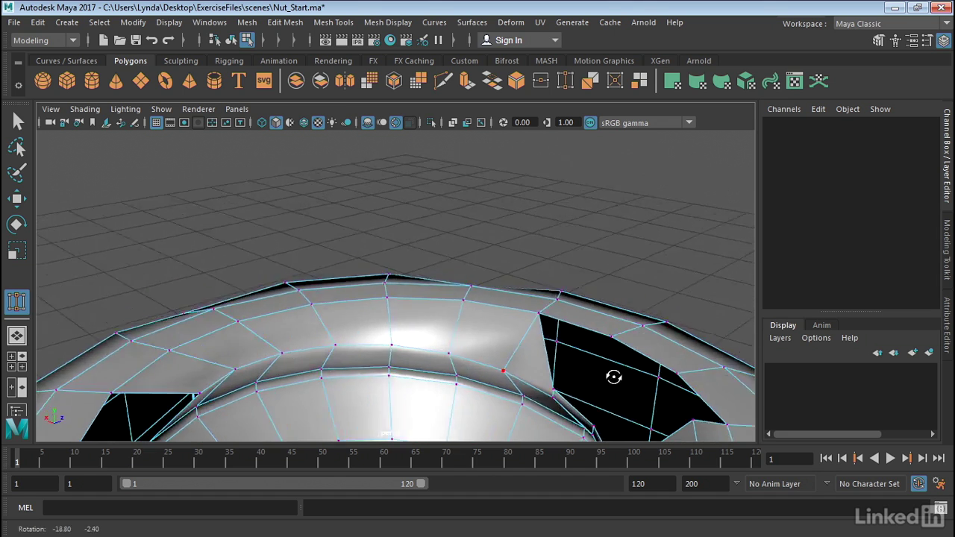
alt+middle_drag(614, 374, 618, 355)
alt+drag(619, 355, 443, 387)
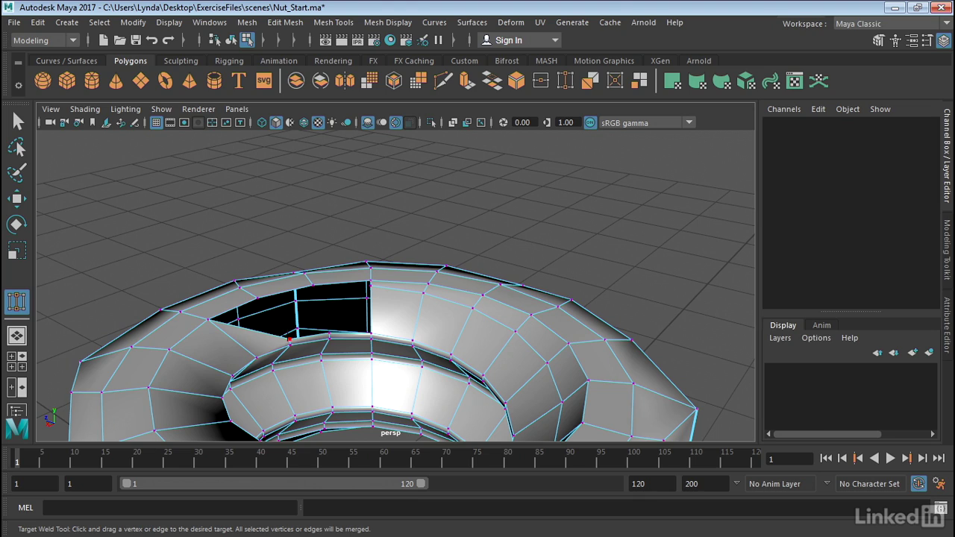
drag(263, 294, 576, 317)
alt+right_drag(576, 317, 675, 310)
alt+drag(458, 307, 523, 277)
Examine the remaining gap between the thread end and the inner rim from several angles in edge selection mode.
right_drag(507, 120, 573, 156)
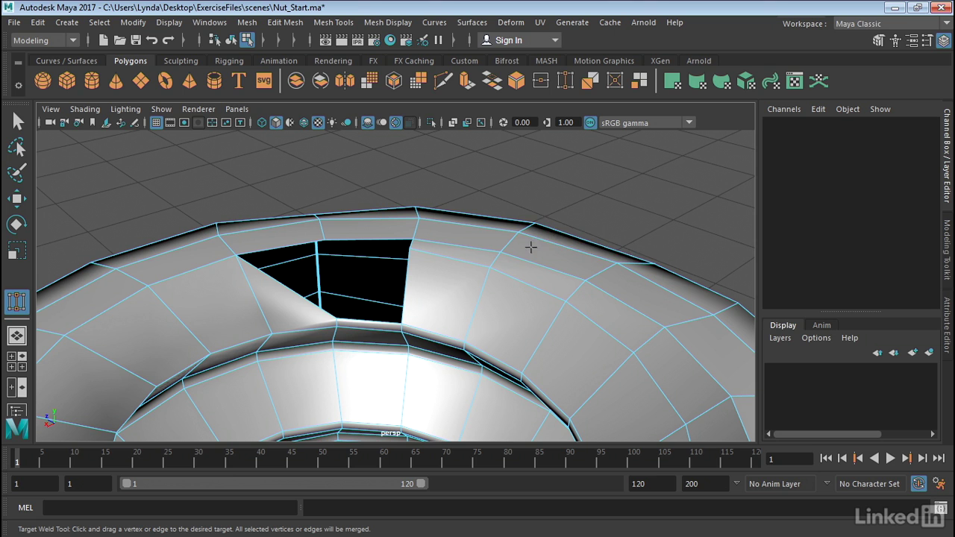
key(1)
key(q)
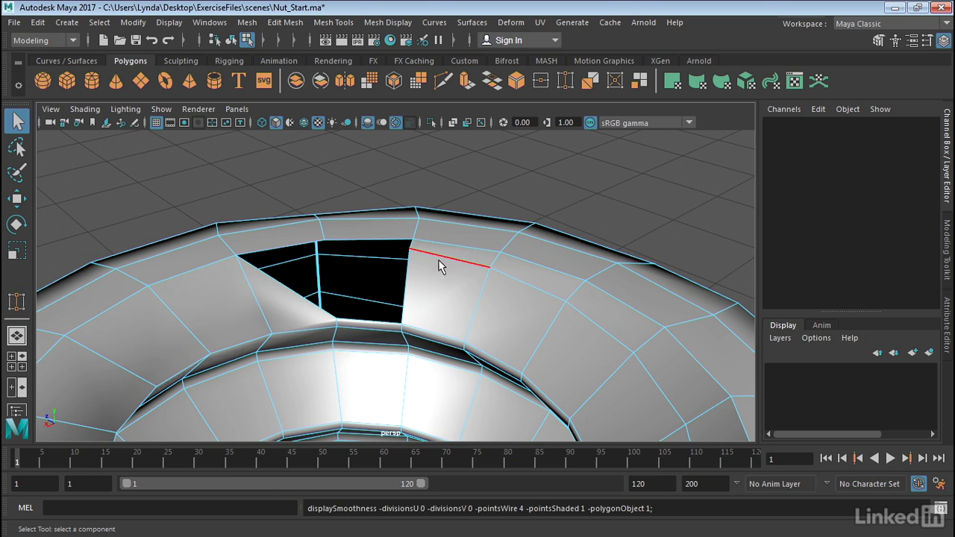
alt+drag(438, 298, 132, 312)
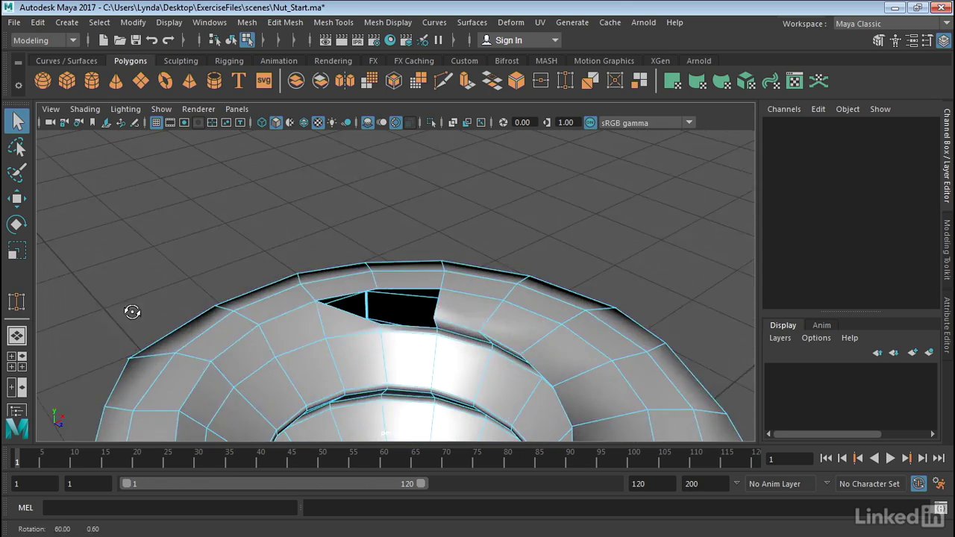
alt+right_drag(132, 312, 514, 386)
alt+middle_drag(514, 386, 588, 221)
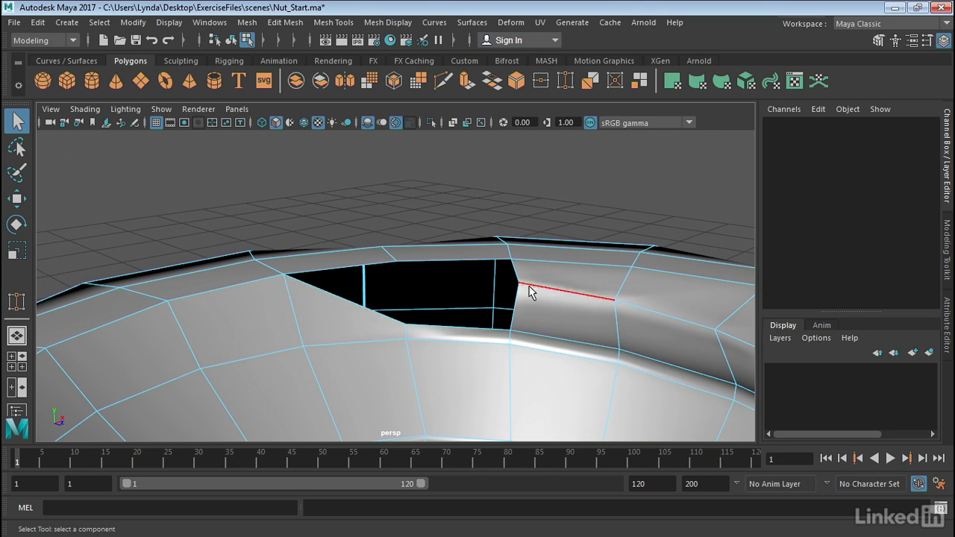
scroll(330, 298, down, 3)
alt+drag(330, 298, 695, 326)
scroll(497, 286, up, 5)
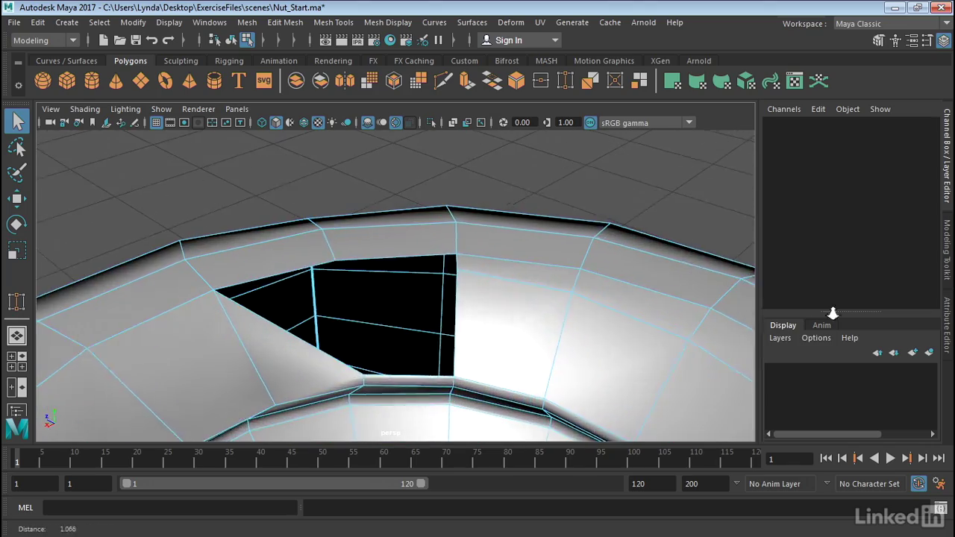
scroll(373, 278, up, 3)
scroll(388, 277, down, 3)
alt+drag(352, 277, 336, 230)
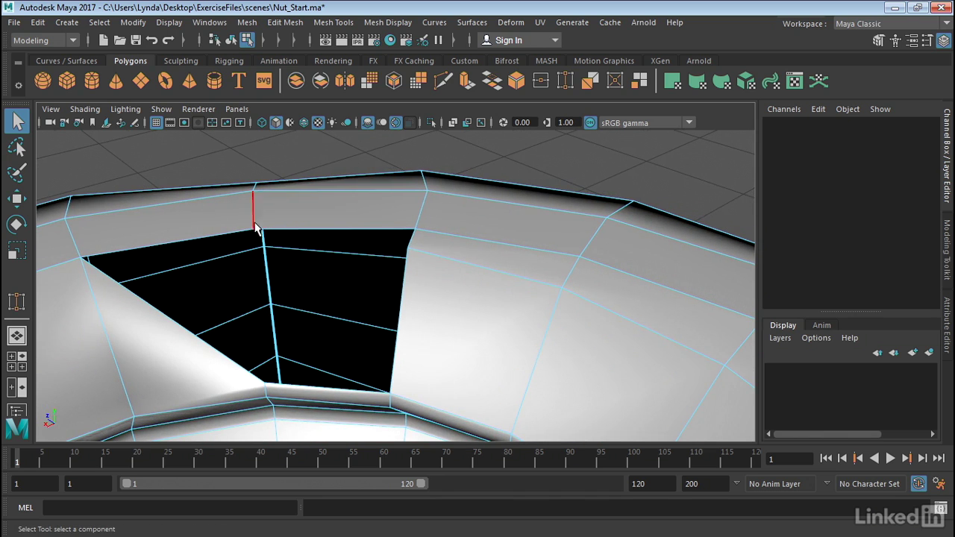
alt+drag(348, 363, 312, 350)
Extrude the inner rim edge above the gap toward the thread with 2 divisions, with local translate values 0.11, 0.341 and -0.099.
click(377, 267)
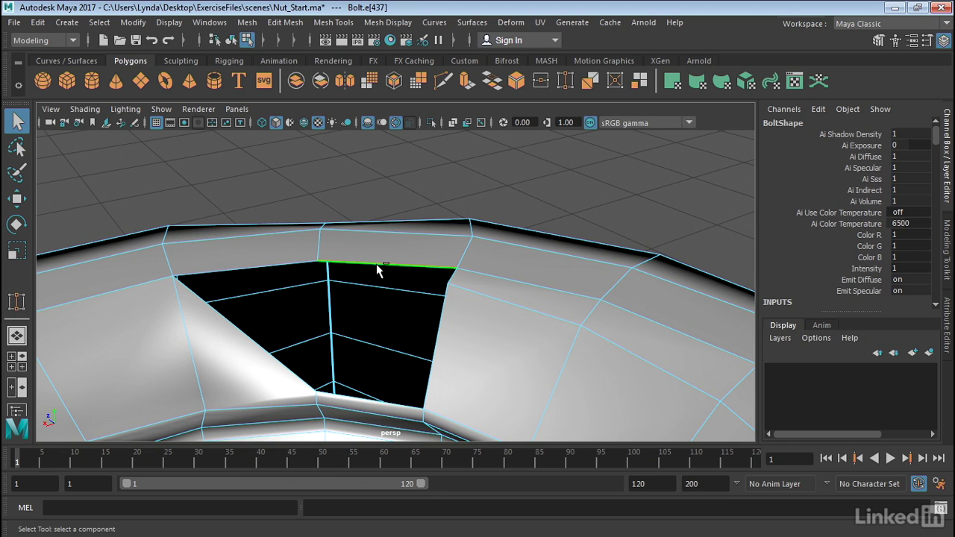
key(ctrl+e)
drag(383, 267, 346, 353)
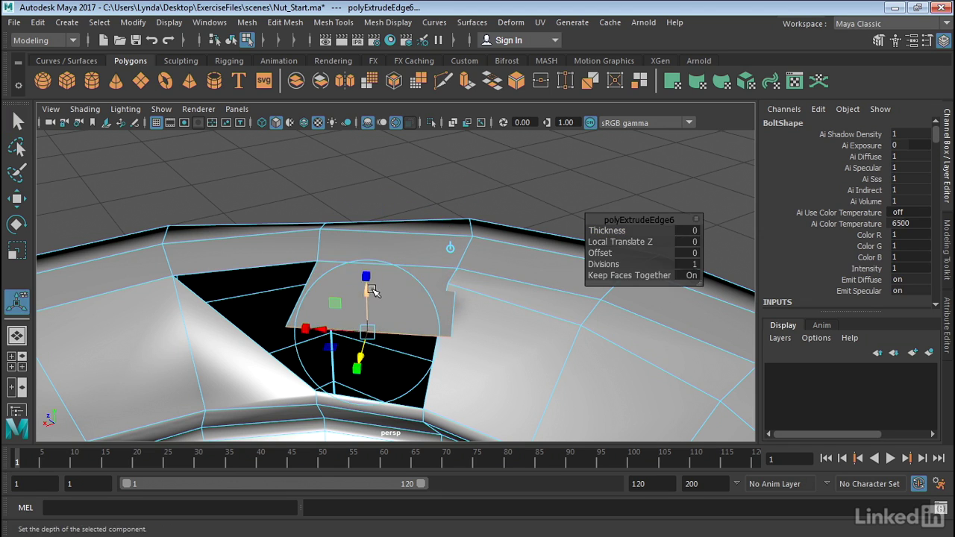
drag(367, 288, 367, 357)
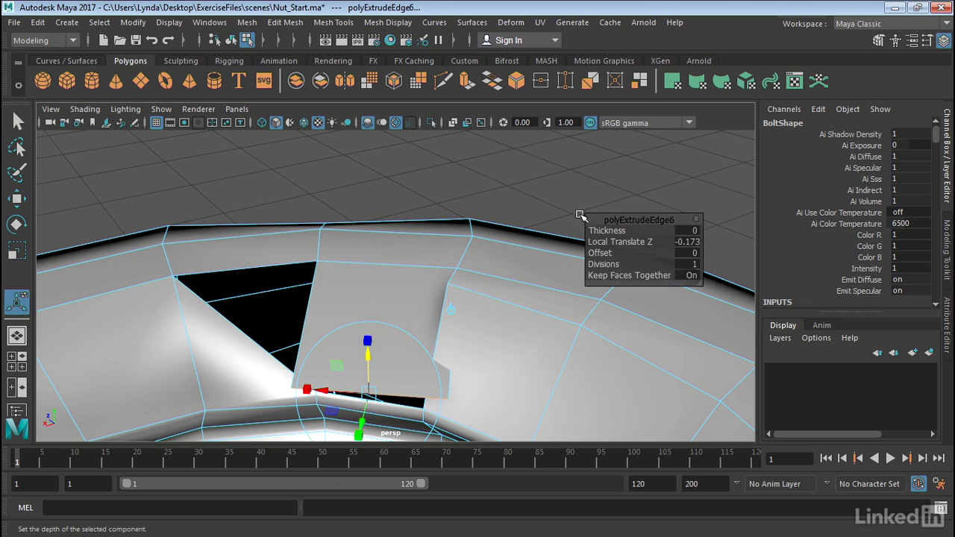
drag(603, 264, 611, 264)
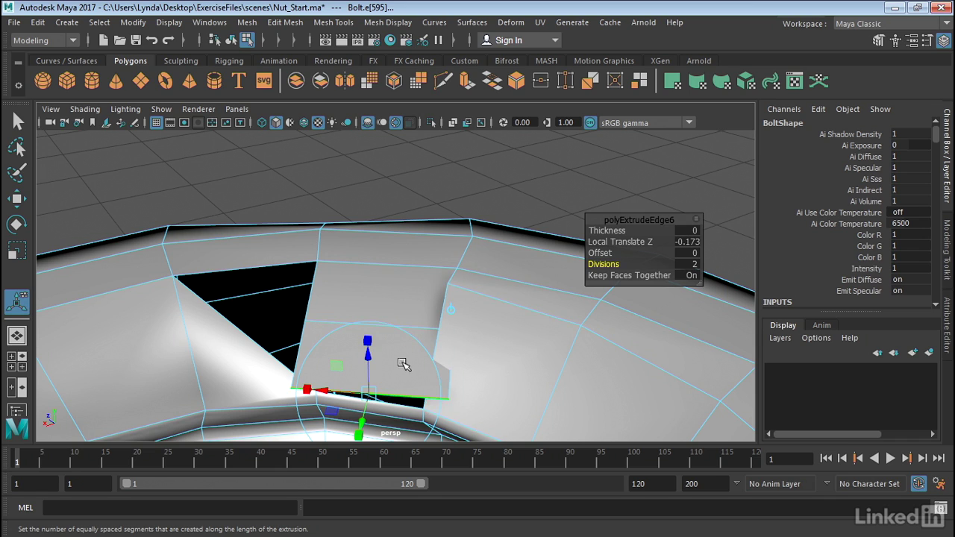
click(326, 390)
drag(327, 390, 288, 381)
drag(324, 343, 331, 318)
Slide the extruded strip's middle edge up close to the rim, level with the adjacent lip's edge.
right_drag(369, 273, 315, 124)
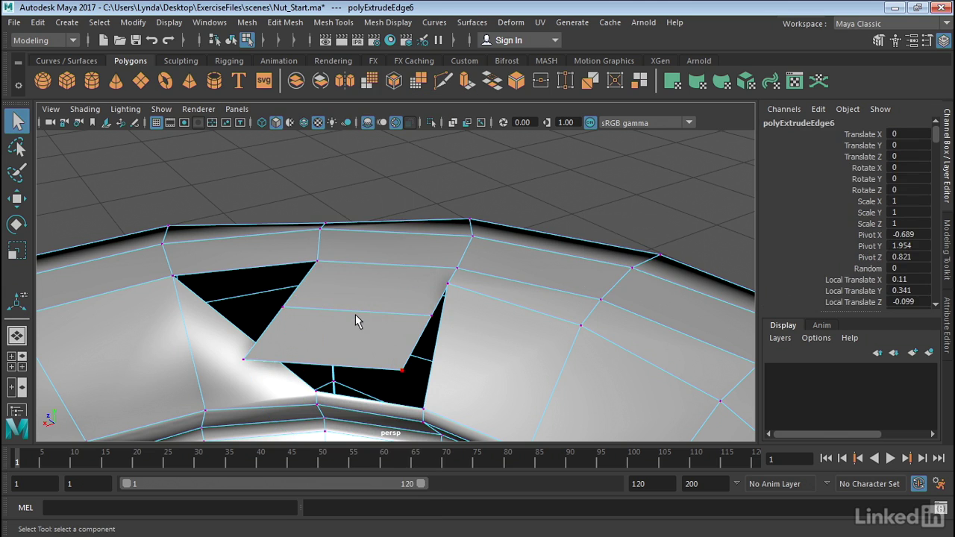
right_drag(356, 321, 394, 158)
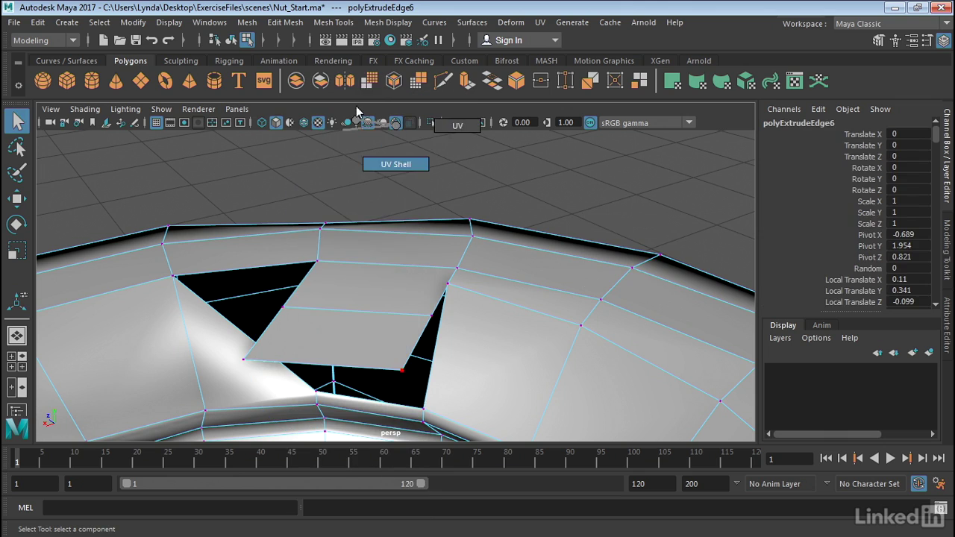
right_drag(328, 127, 337, 80)
click(326, 309)
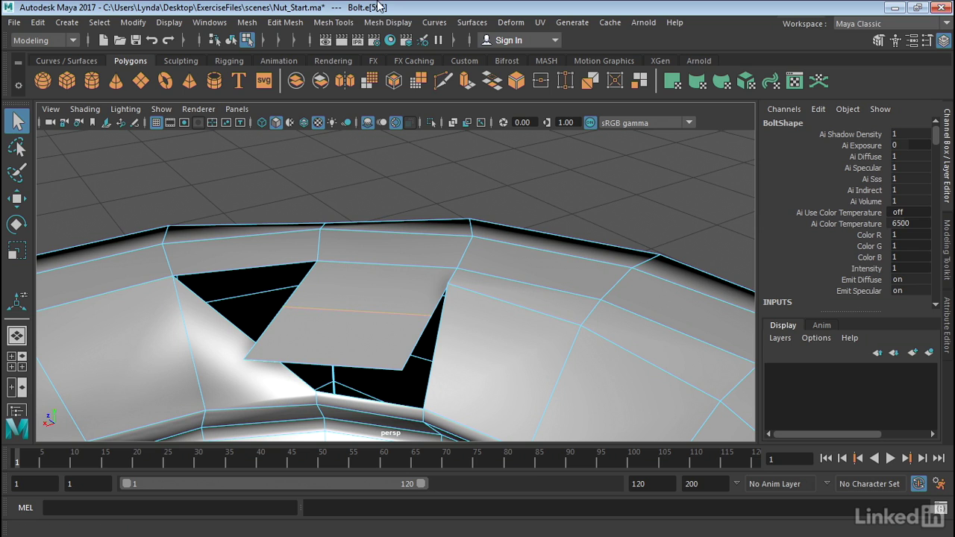
click(332, 22)
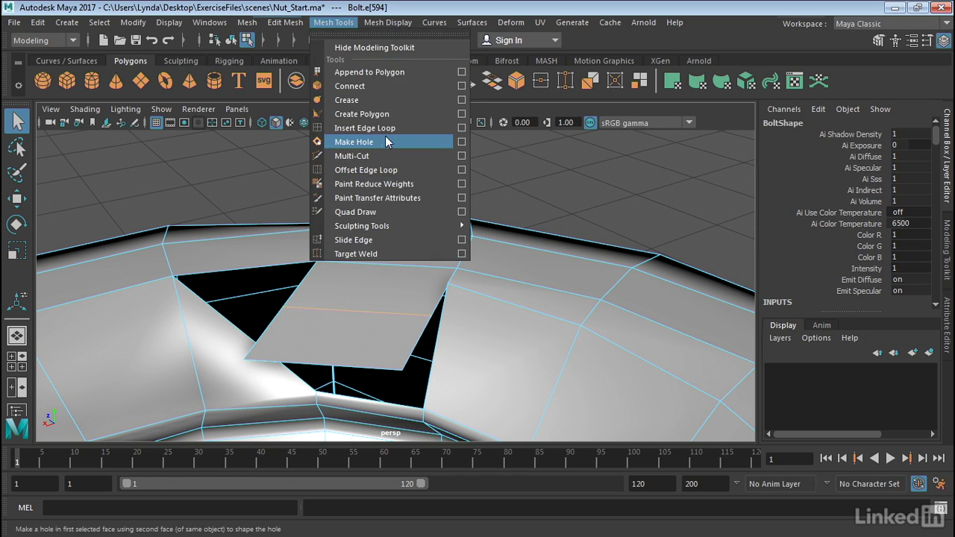
click(361, 239)
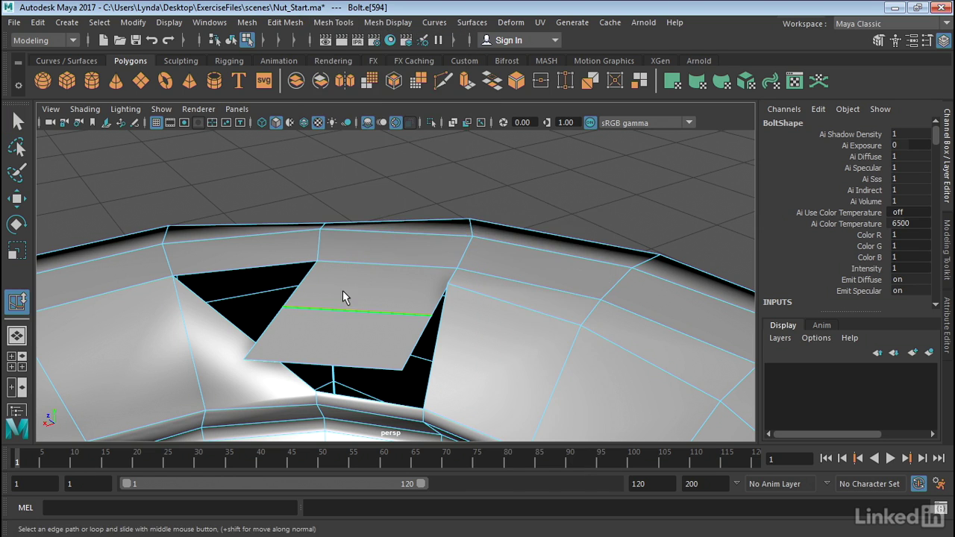
middle_drag(347, 340, 391, 320)
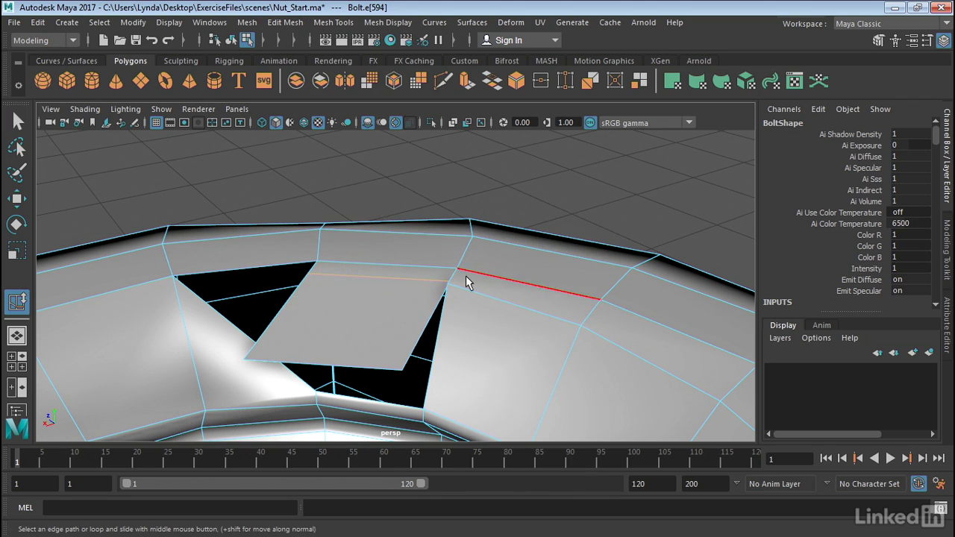
middle_drag(361, 298, 365, 297)
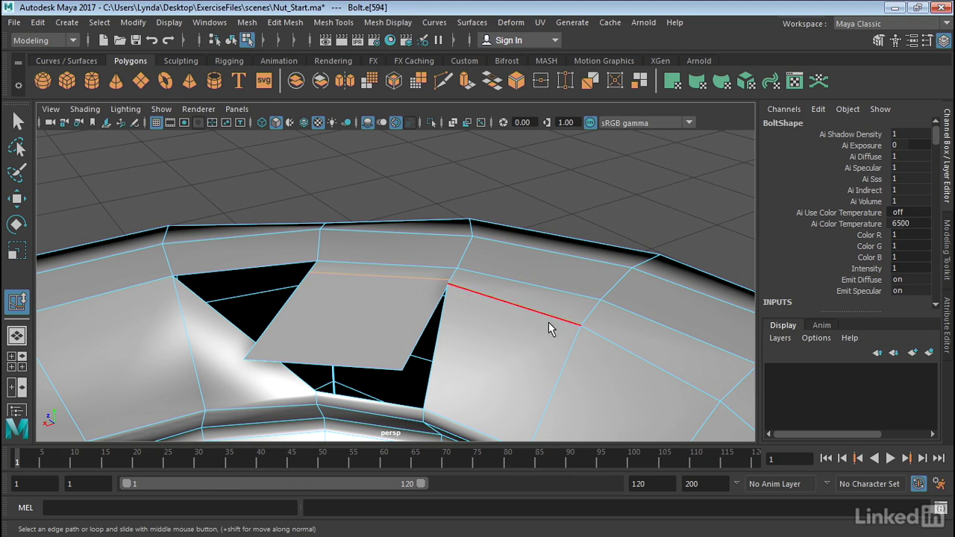
Target-weld the extruded strip's lower corners to the thread vertices and its middle edge vertex to the adjacent lip.
right_drag(393, 153, 298, 98)
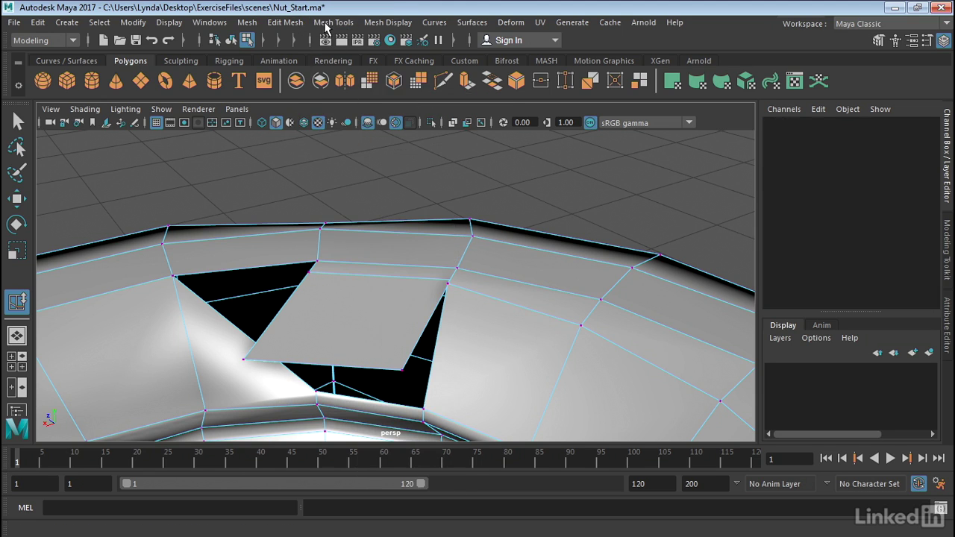
click(326, 25)
click(365, 254)
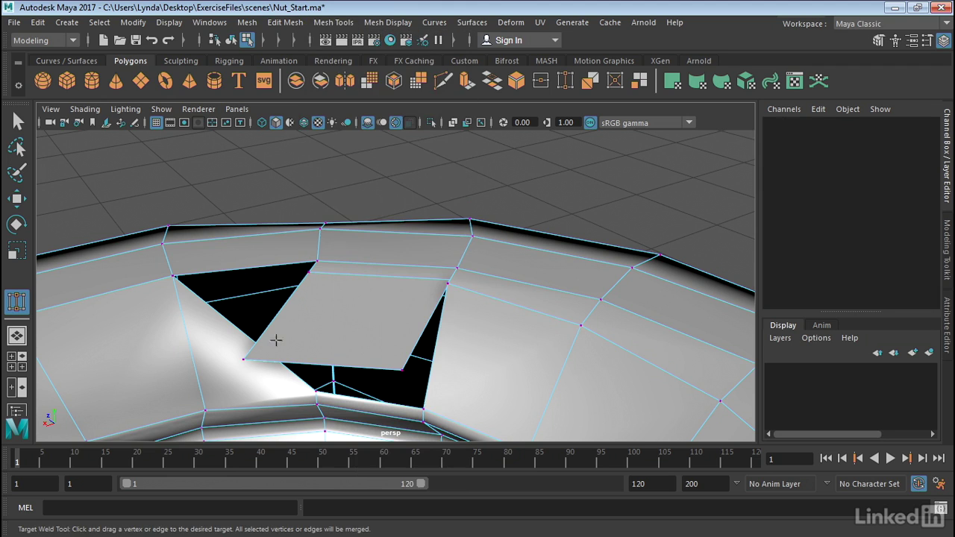
drag(316, 390, 316, 391)
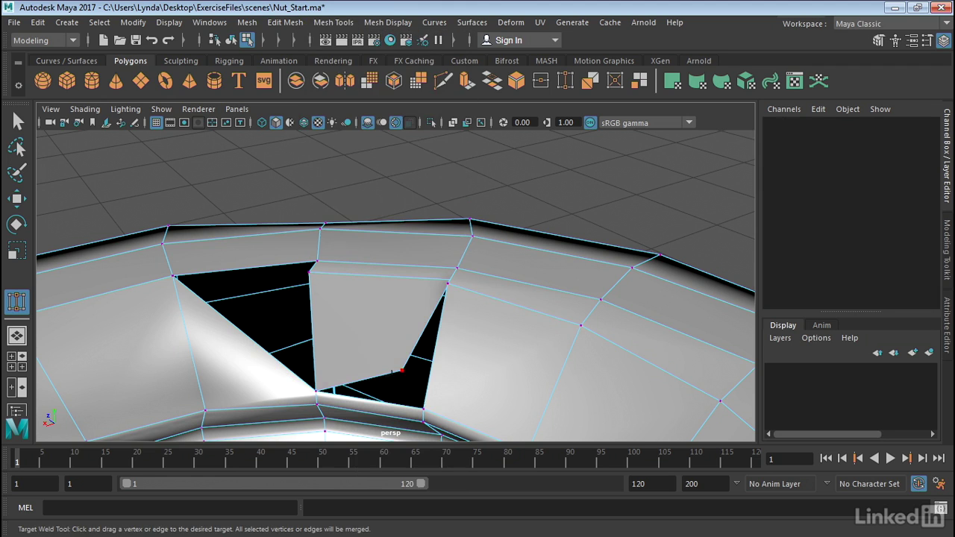
alt+drag(456, 296, 535, 295)
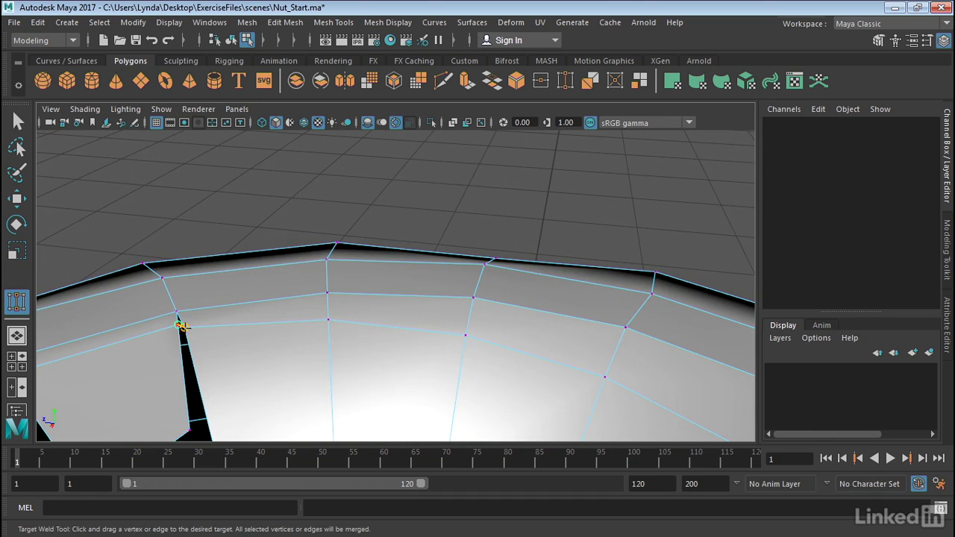
alt+drag(230, 335, 311, 339)
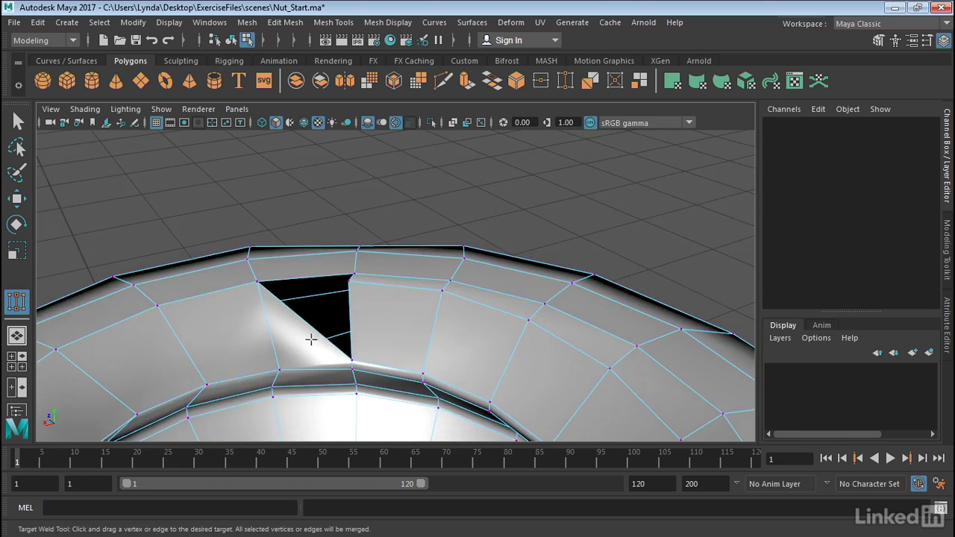
Extrude the diagonal thread edge bordering the remaining triangular gap with local translate Y 0.031 and Z 0.128.
alt+right_drag(311, 339, 406, 309)
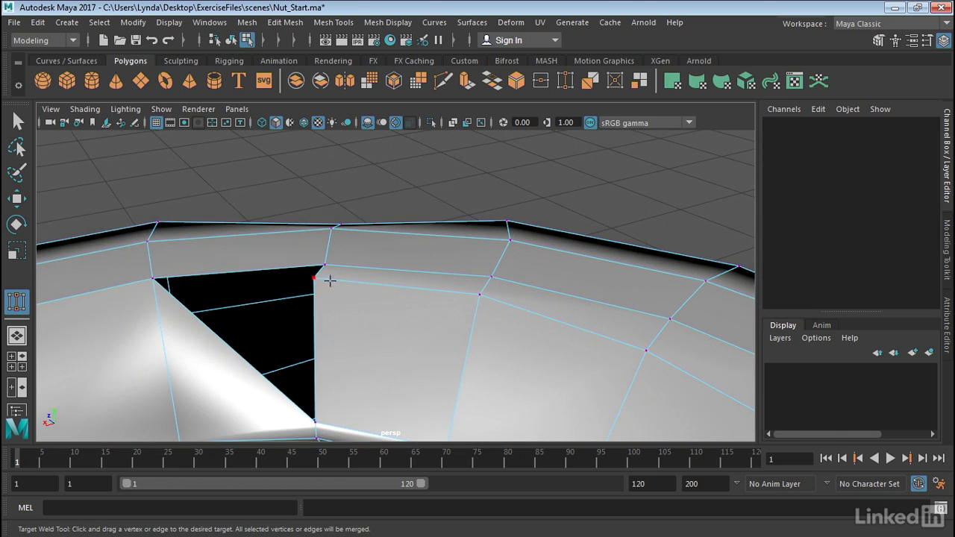
alt+drag(330, 281, 350, 296)
alt+drag(345, 251, 399, 272)
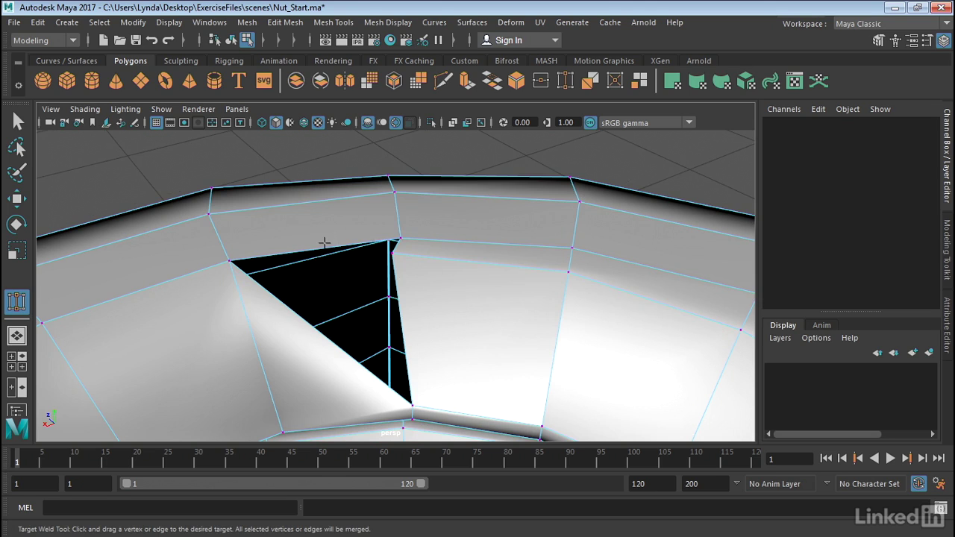
right_click(307, 285)
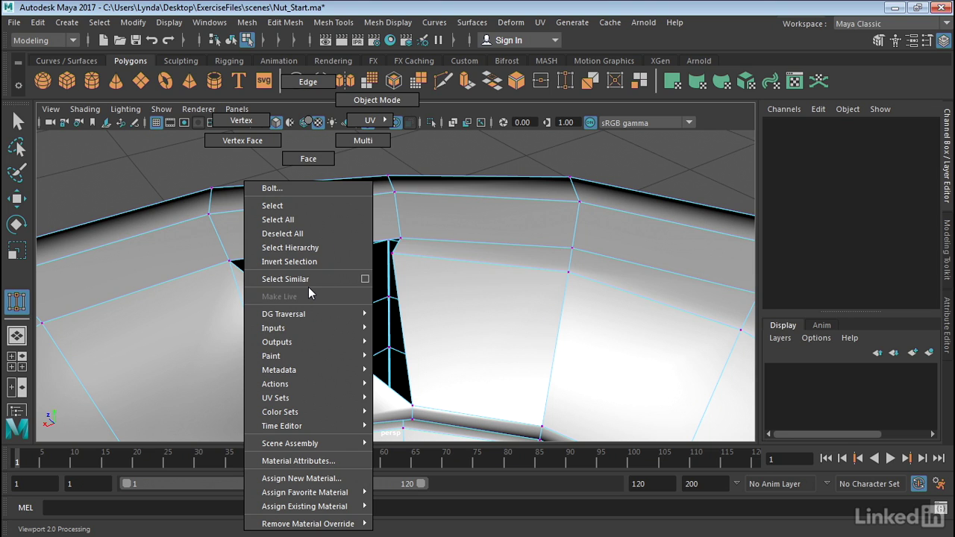
click(308, 82)
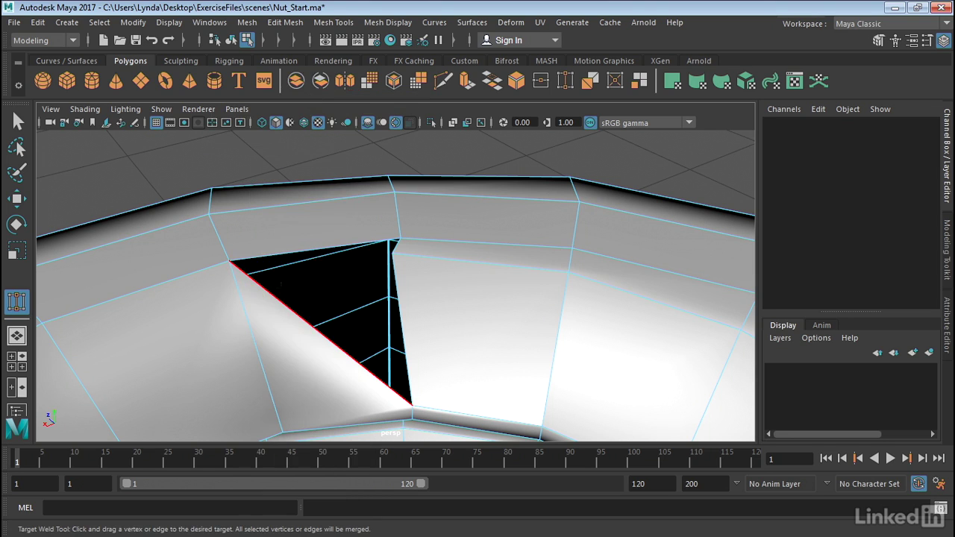
key(q)
click(301, 320)
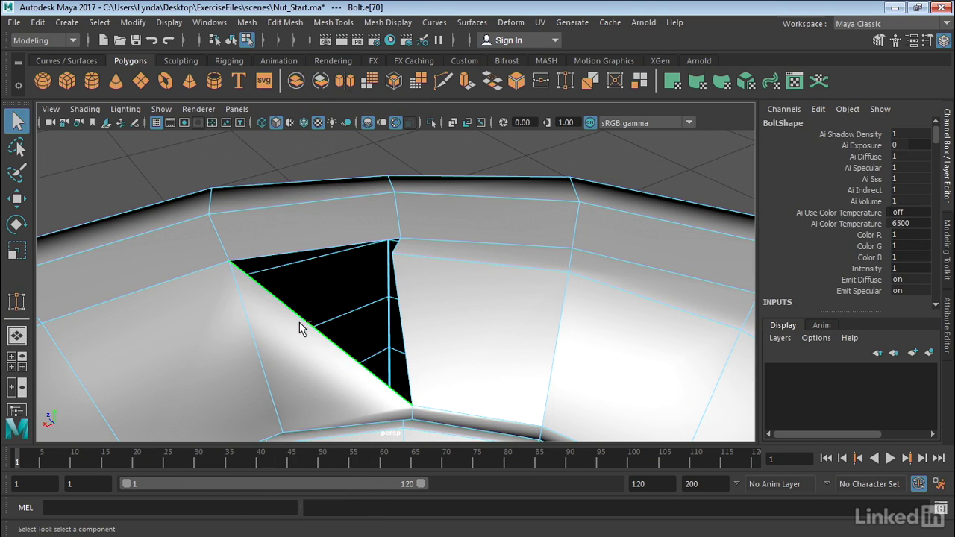
key(ctrl+e)
drag(331, 306, 367, 286)
alt+right_drag(479, 242, 462, 246)
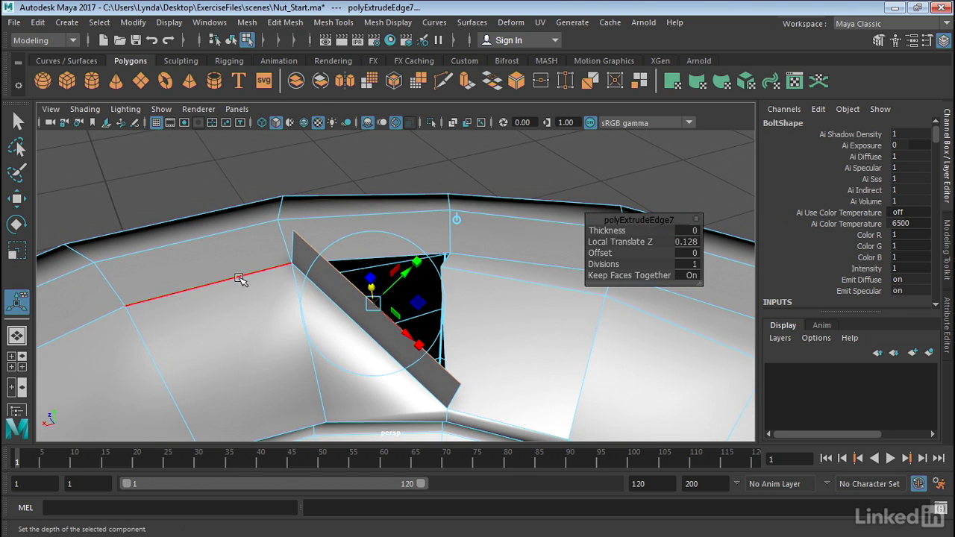
Target-weld the extruded strip's two free corners to the vertices across the triangular gap, and return to object mode.
right_drag(298, 153, 149, 128)
click(333, 22)
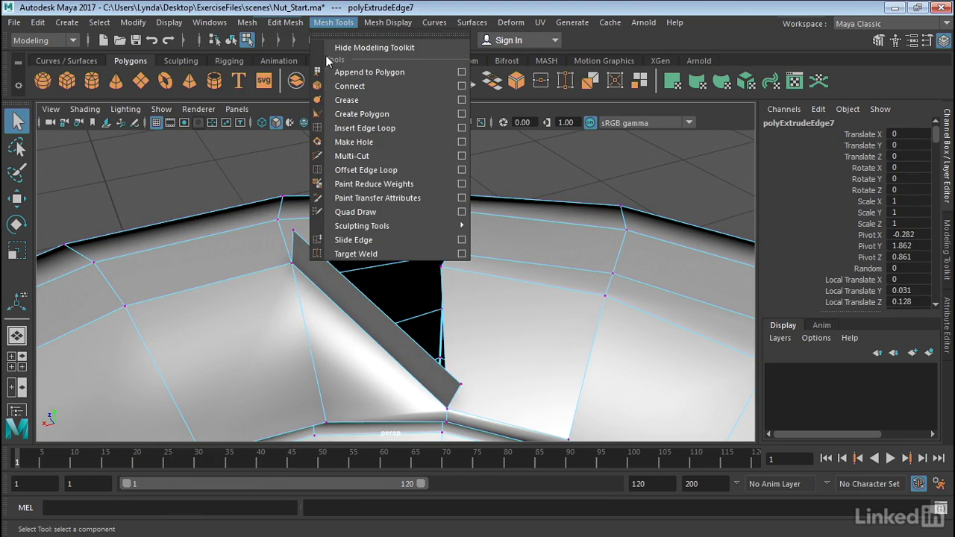
click(356, 253)
scroll(580, 335, up, 5)
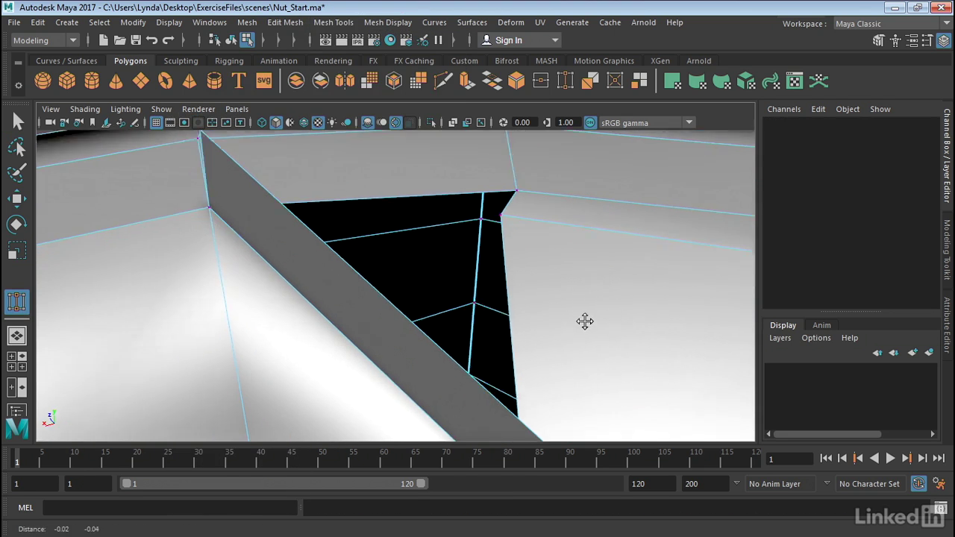
scroll(584, 322, up, 2)
drag(583, 432, 515, 195)
scroll(503, 213, down, 4)
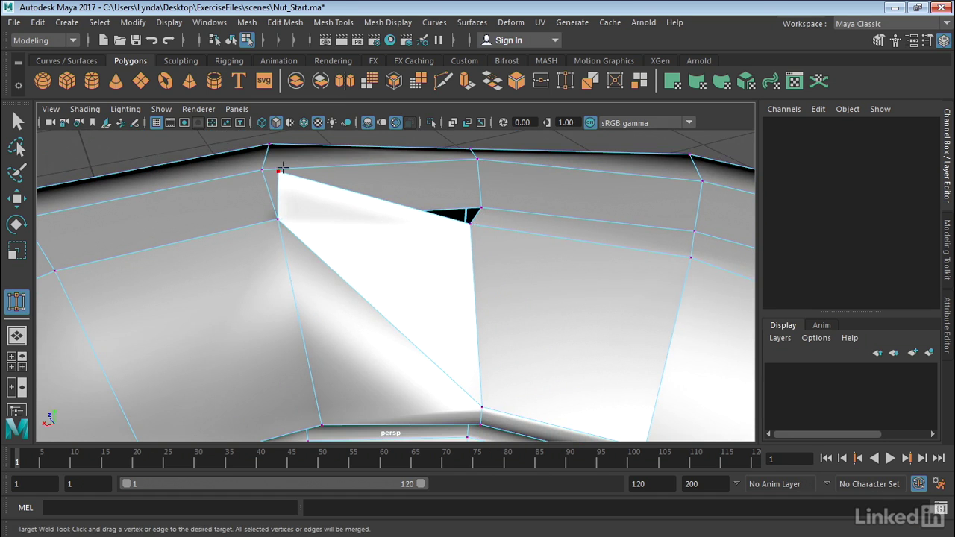
drag(368, 170, 438, 243)
right_drag(422, 245, 480, 99)
click(585, 160)
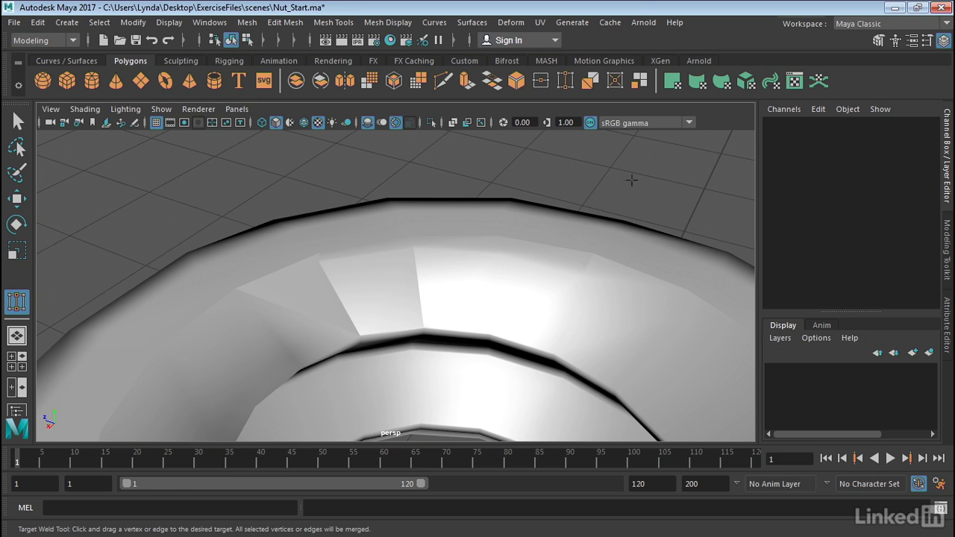
Preview the nut with smoothing to inspect both thread ends, and restore the unsmoothed display.
click(494, 355)
key(3)
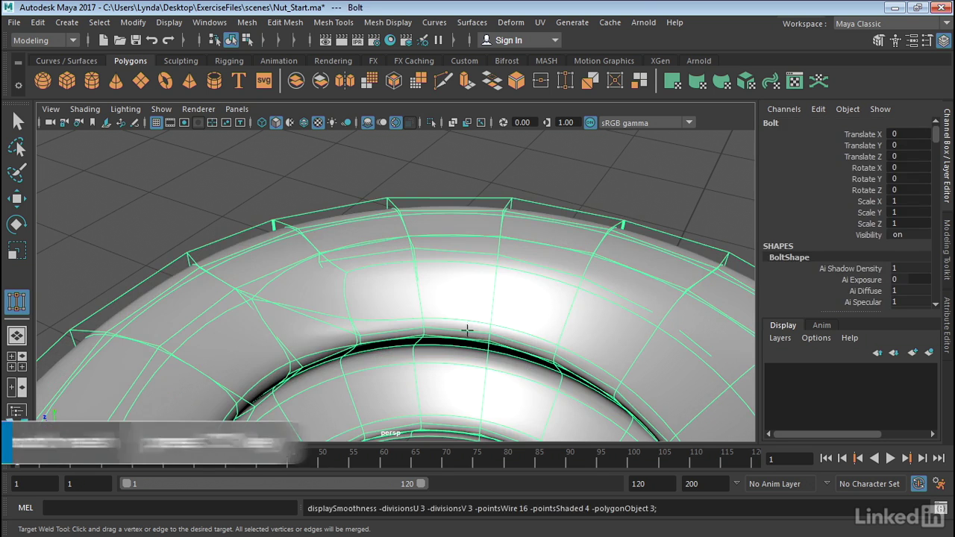
click(198, 209)
alt+right_drag(328, 256, 291, 256)
alt+drag(291, 257, 545, 261)
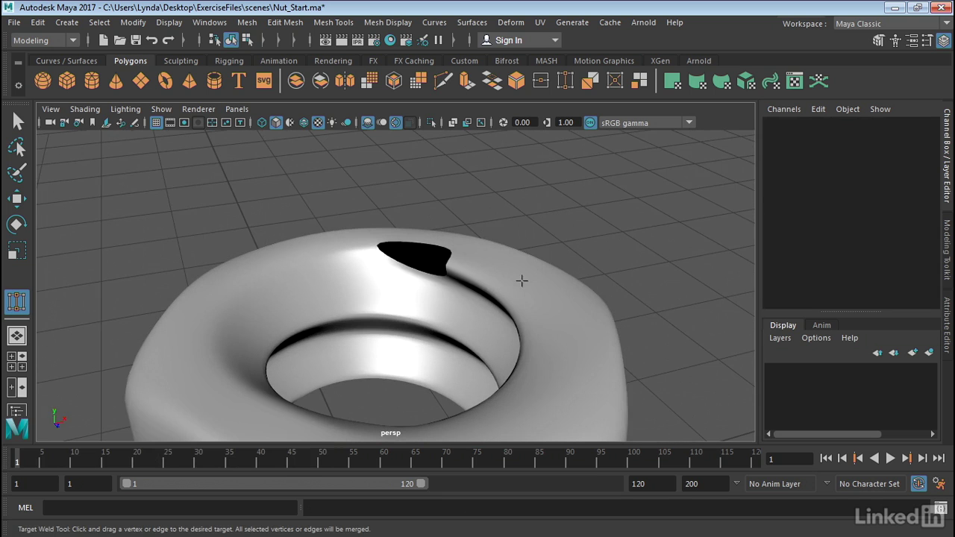
click(547, 256)
key(1)
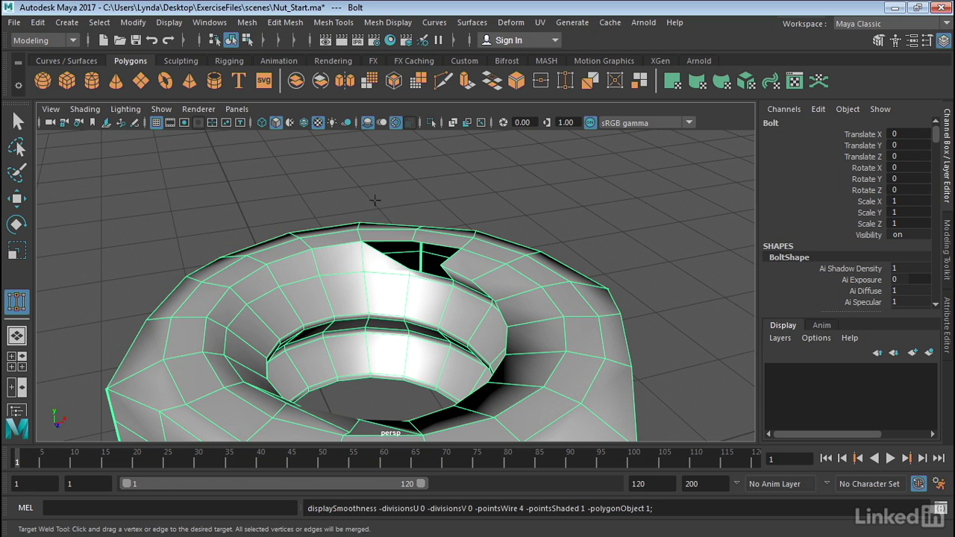
click(375, 201)
Extrude the two edges at the groove's end into the remaining hole with local translate Y 0.266.
alt+right_drag(379, 231, 679, 296)
alt+drag(363, 288, 592, 311)
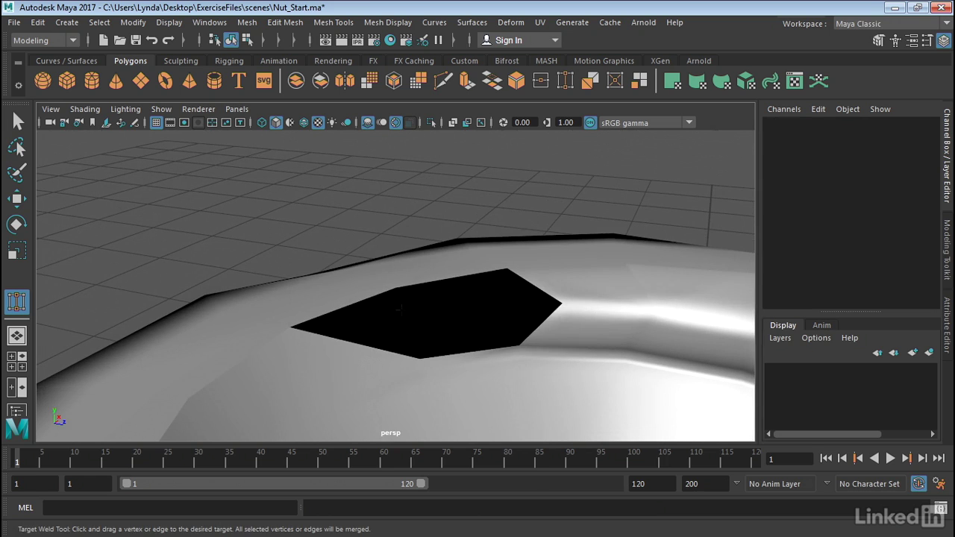
right_click(466, 305)
right_drag(573, 285, 545, 61)
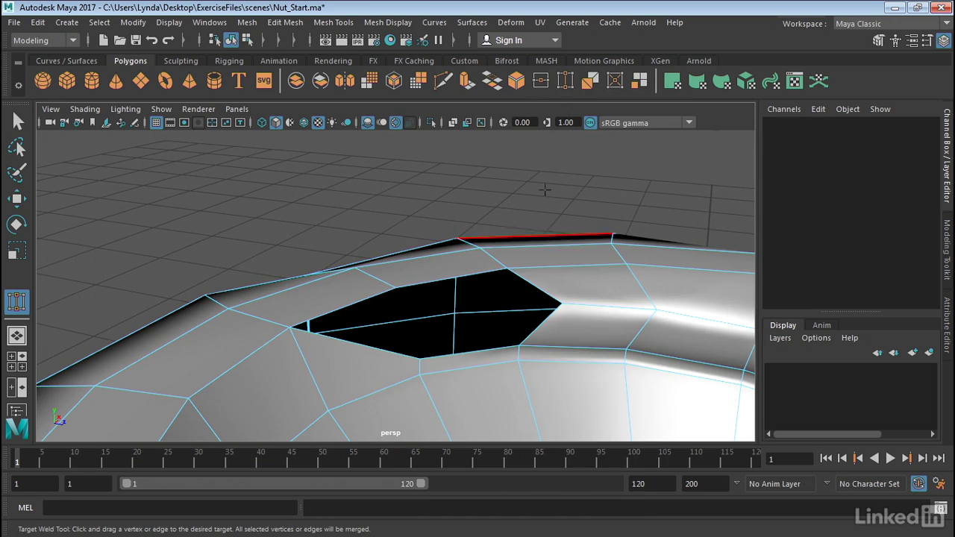
click(544, 323)
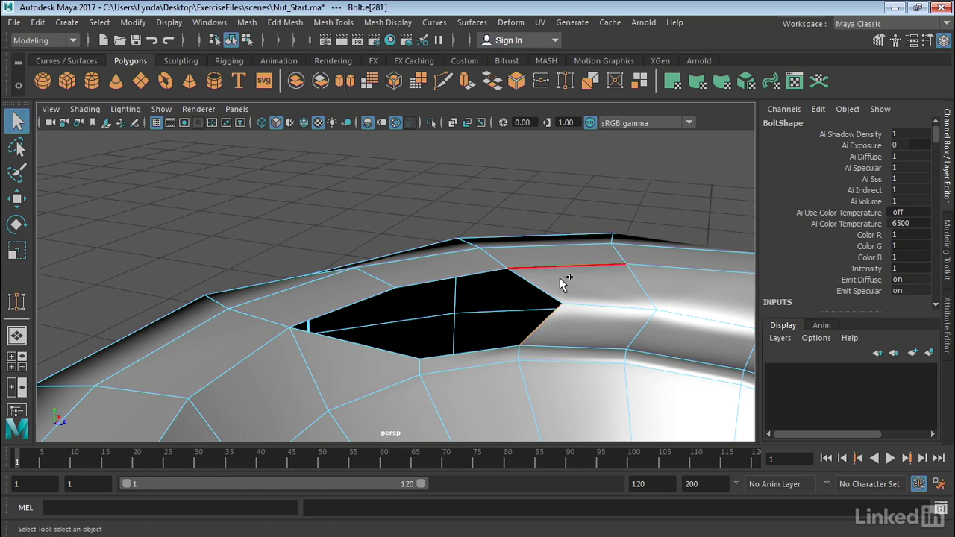
shift+click(551, 292)
key(ctrl+e)
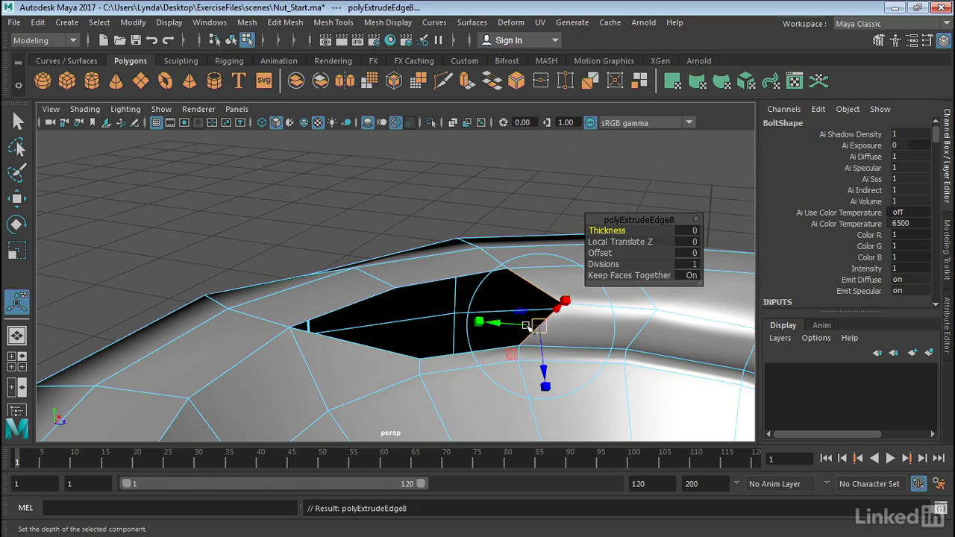
drag(505, 326, 407, 337)
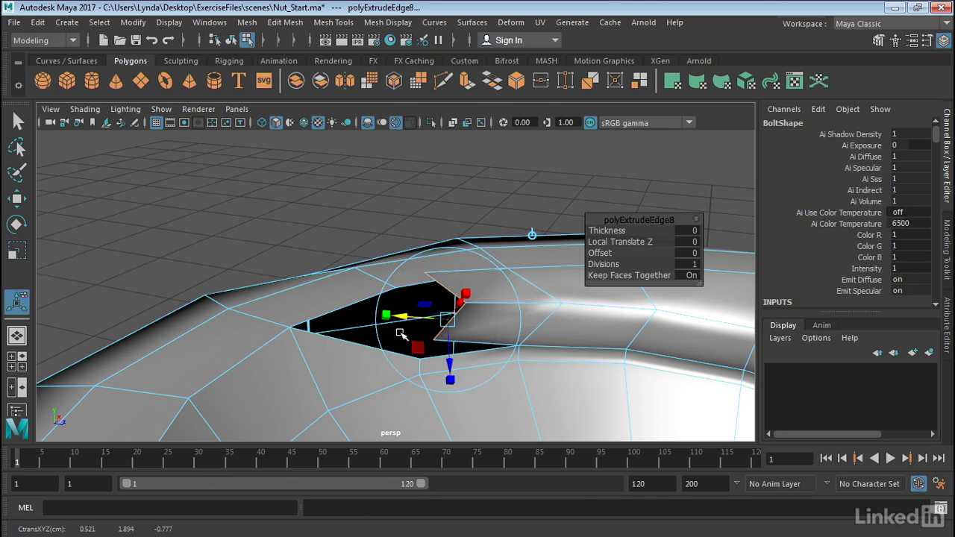
In the top view, scale the extruded edges down slightly and move them toward the next radial edge.
key(space)
key(space)
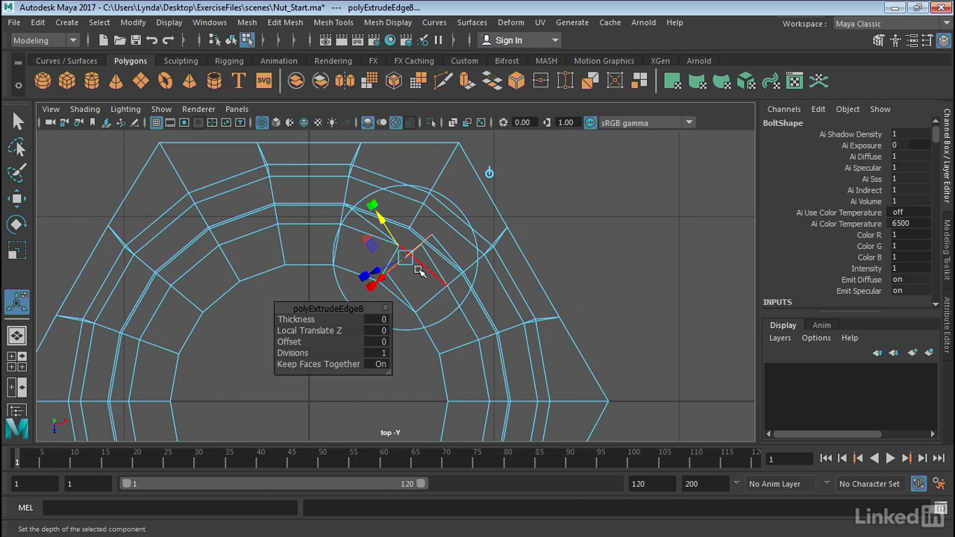
mouse_move(406, 258)
mouse_down()
mouse_move(397, 267)
mouse_move(409, 261)
mouse_up()
key(ctrl+z)
key(r)
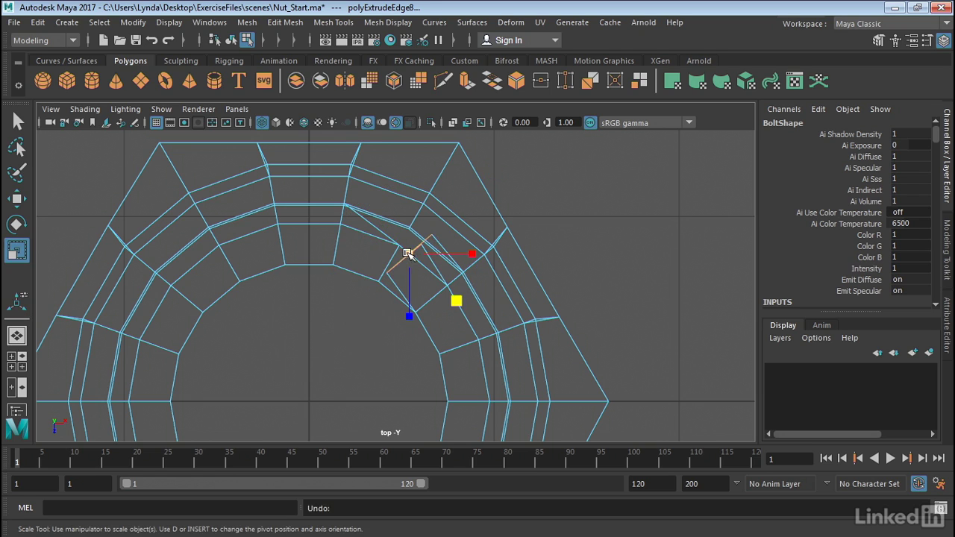
key(w)
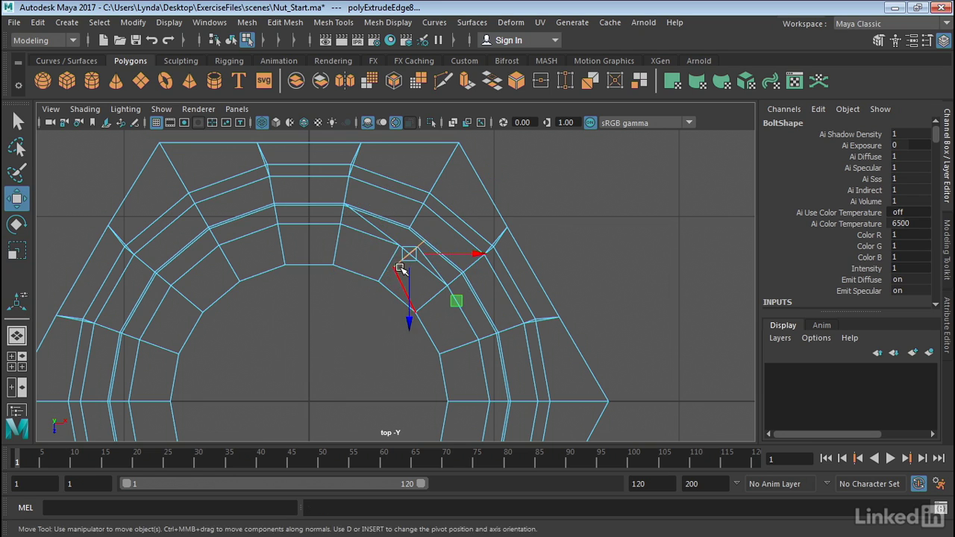
mouse_move(410, 254)
mouse_down()
mouse_move(381, 258)
mouse_move(396, 247)
mouse_up()
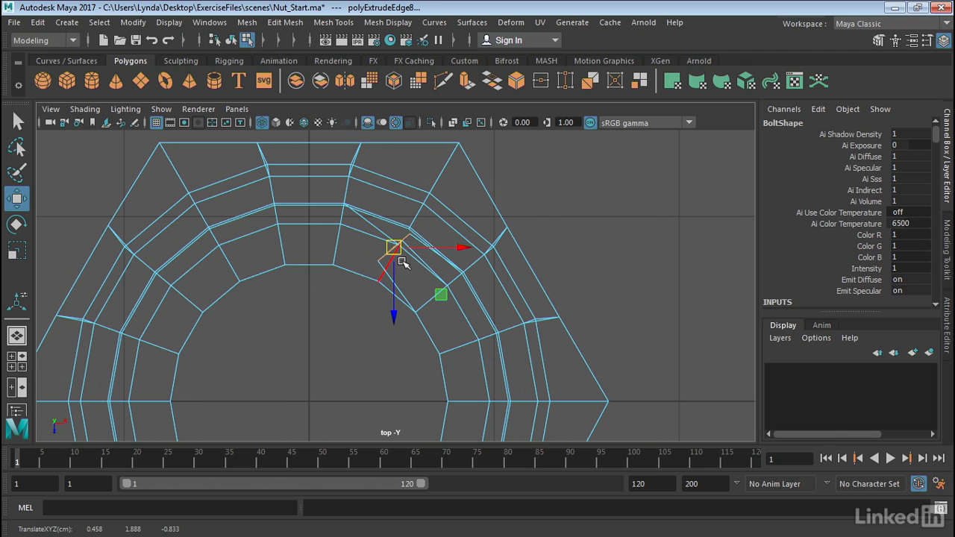
Rotate the extruded edges to match the neighbouring radial edge's angle, nudge them into line, and return to the perspective view.
key(e)
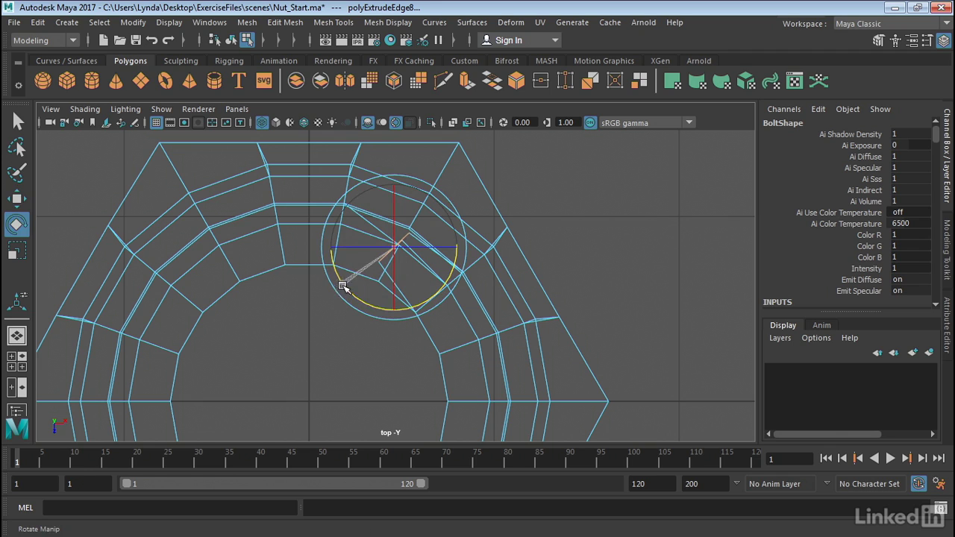
drag(340, 283, 352, 294)
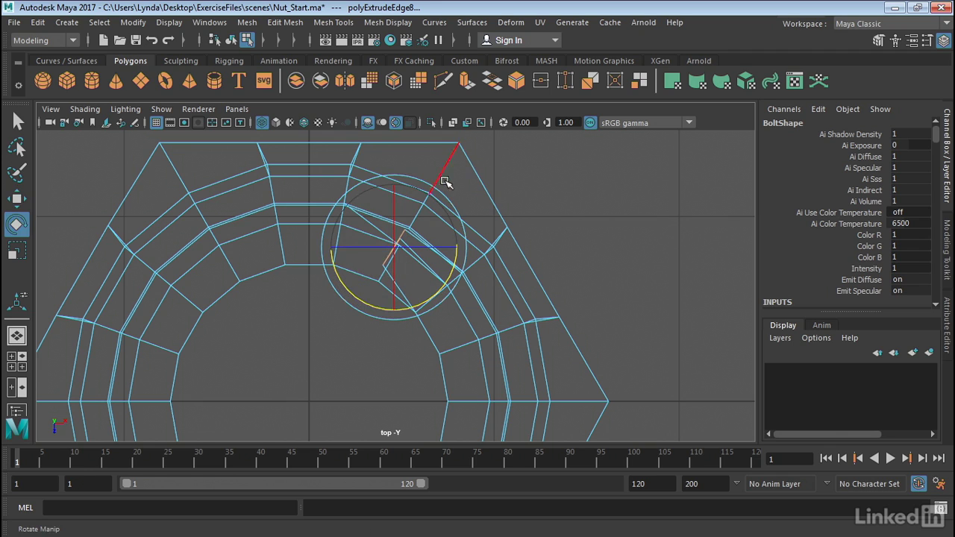
key(w)
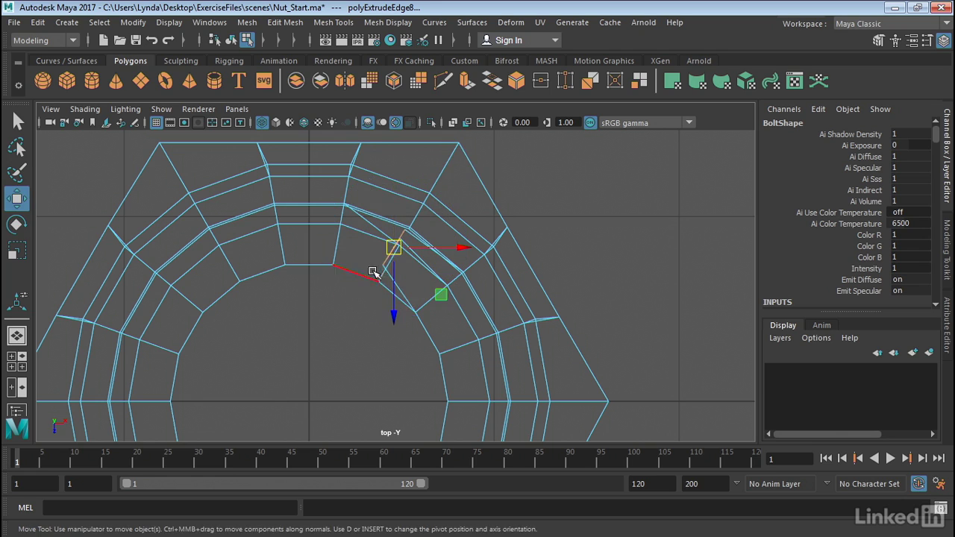
drag(394, 250, 396, 250)
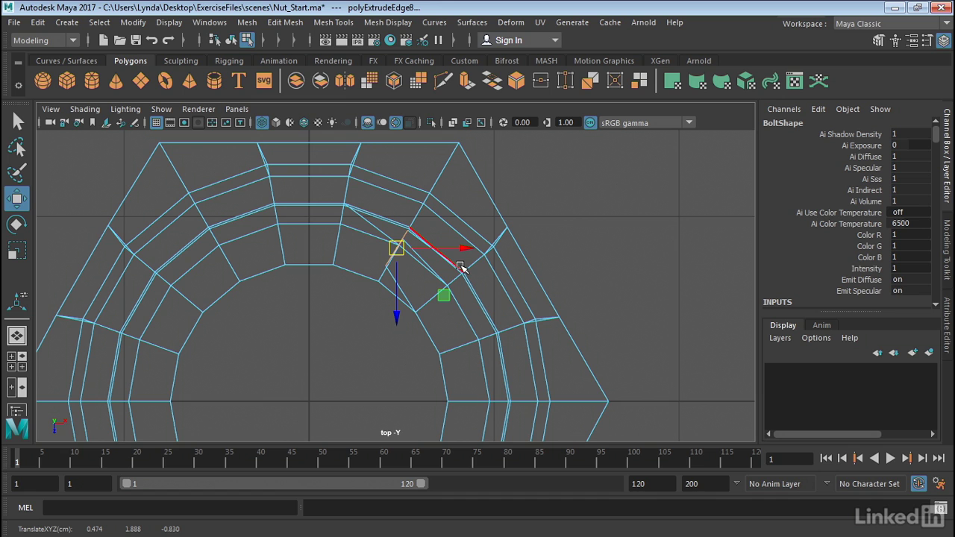
key(space)
key(space)
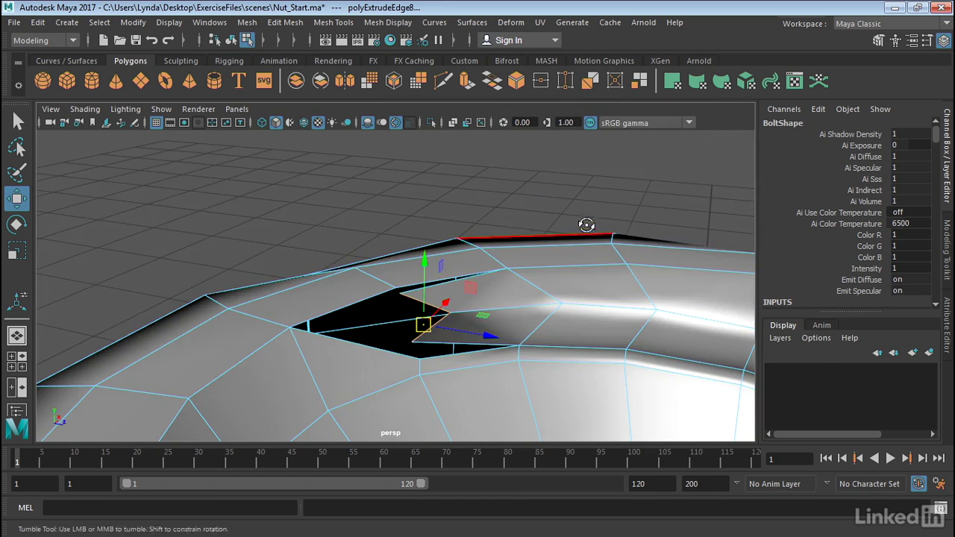
Target-weld the extruded strip's upper corner to the rim vertex and its lower corner to the thread vertex.
key(f)
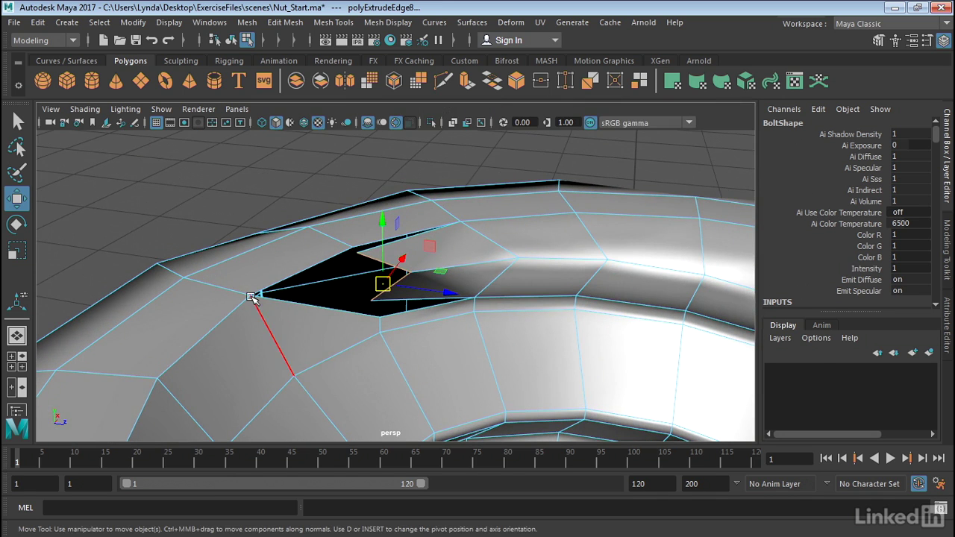
alt+drag(407, 277, 418, 277)
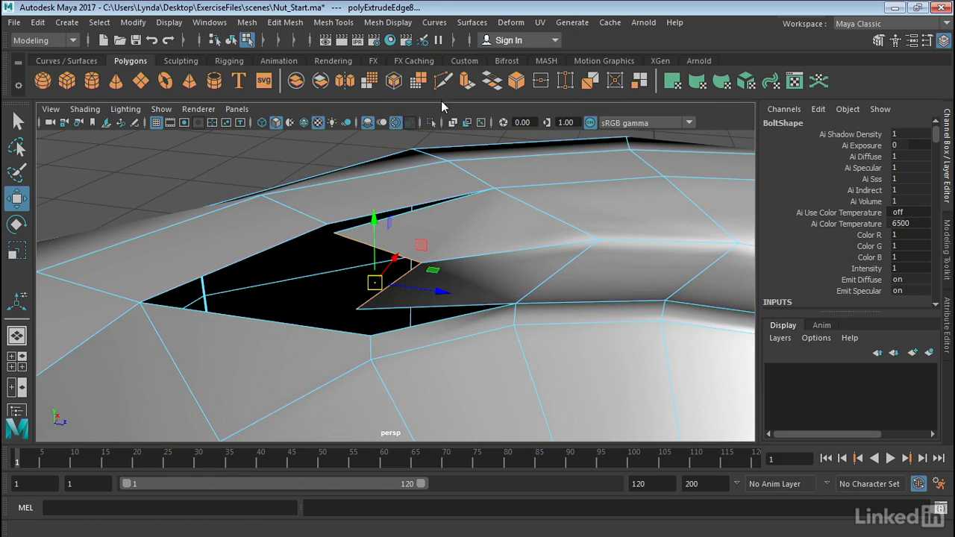
right_drag(424, 218, 355, 118)
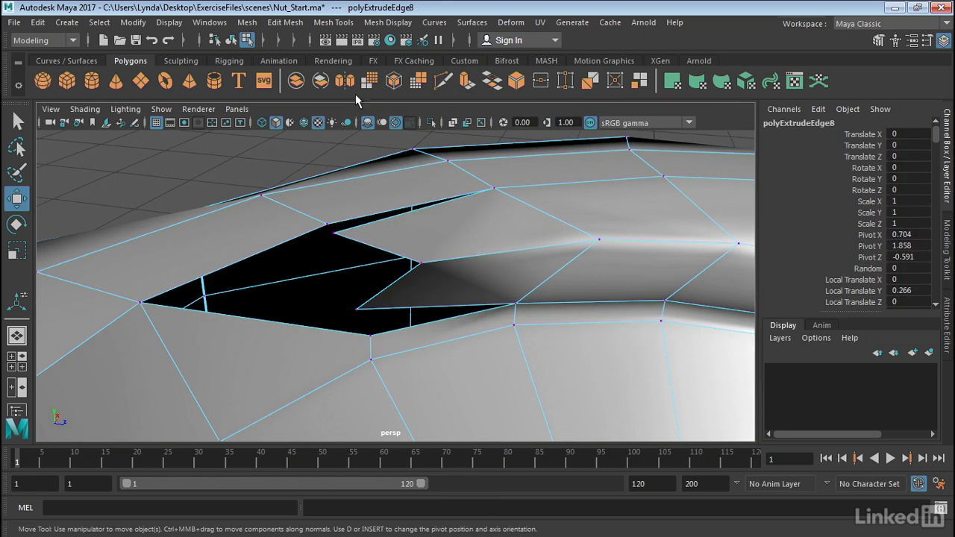
click(345, 25)
click(366, 253)
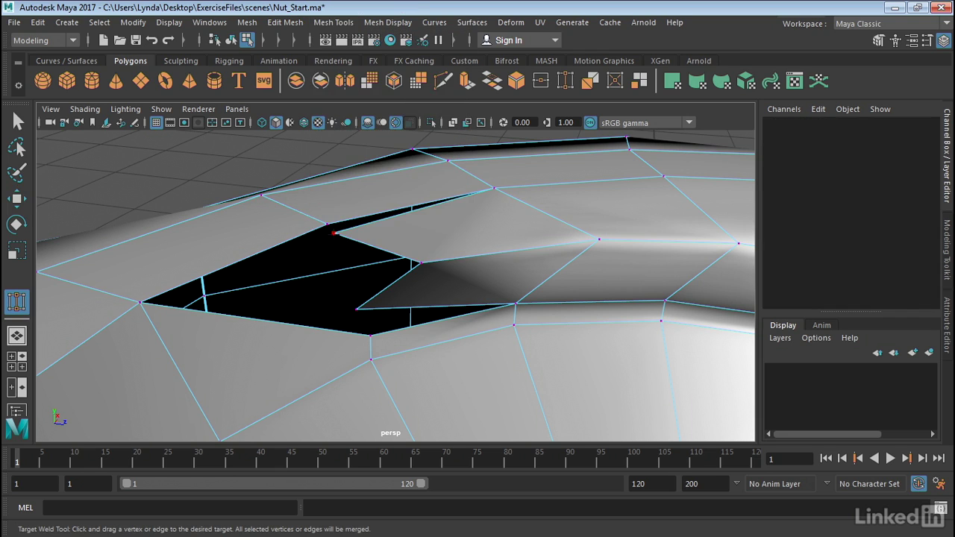
drag(327, 224, 327, 224)
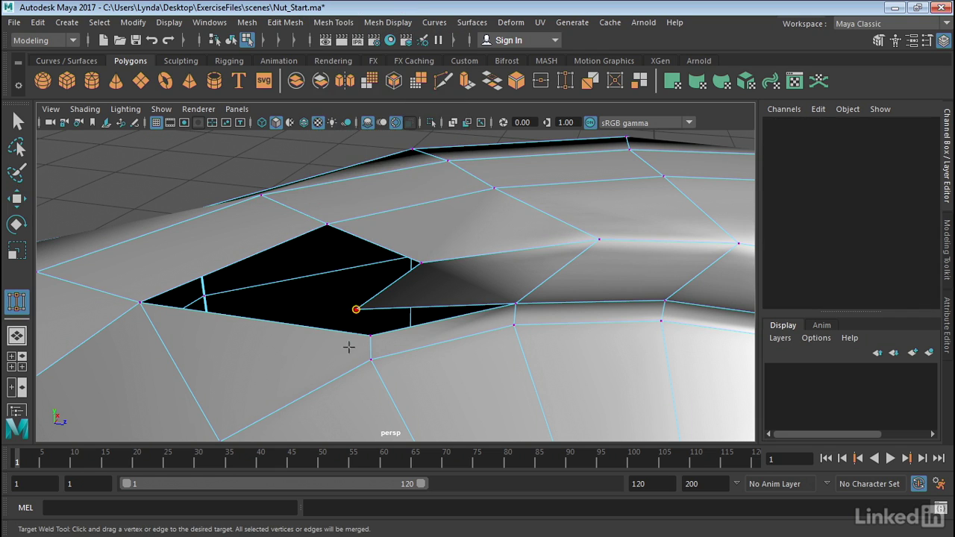
drag(370, 335, 371, 336)
Extrude the thread edge along the inner side of the remaining hole upward into a short strip.
alt+right_drag(452, 354, 426, 354)
alt+drag(426, 354, 335, 352)
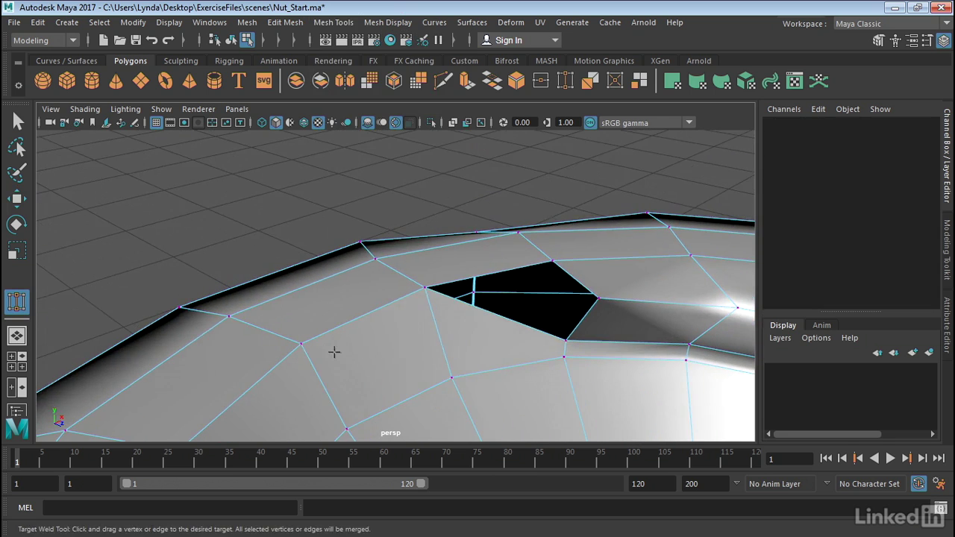
alt+middle_drag(510, 326, 479, 318)
alt+drag(479, 318, 422, 320)
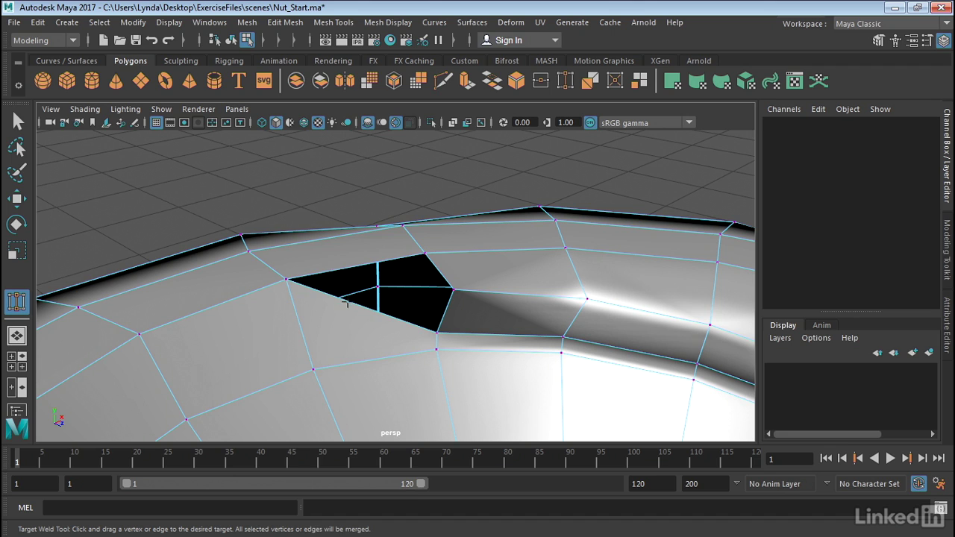
right_drag(345, 302, 347, 83)
key(ctrl+e)
drag(380, 280, 377, 247)
click(432, 353)
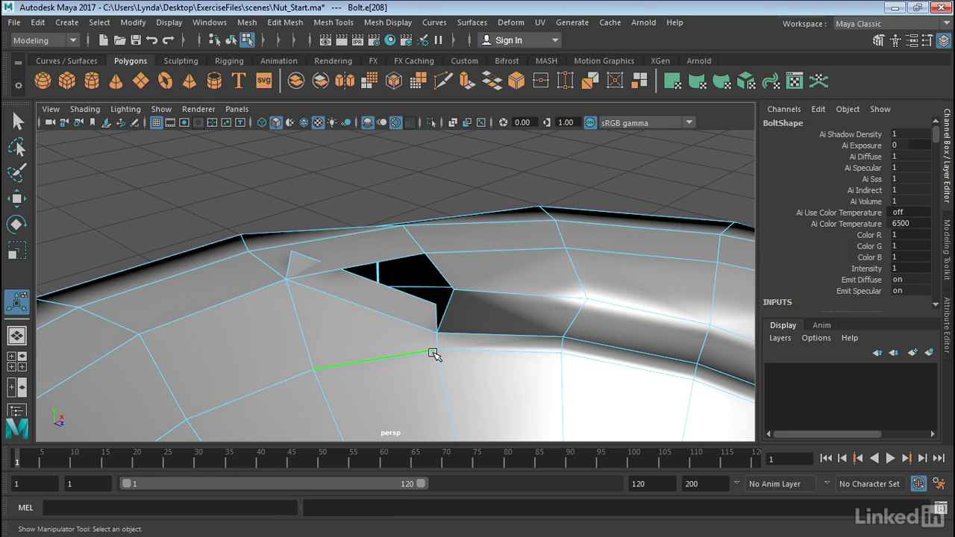
Target-weld the new strip's free corners to the rim and groove vertices to close the hole, and return to object mode.
right_drag(432, 353, 378, 118)
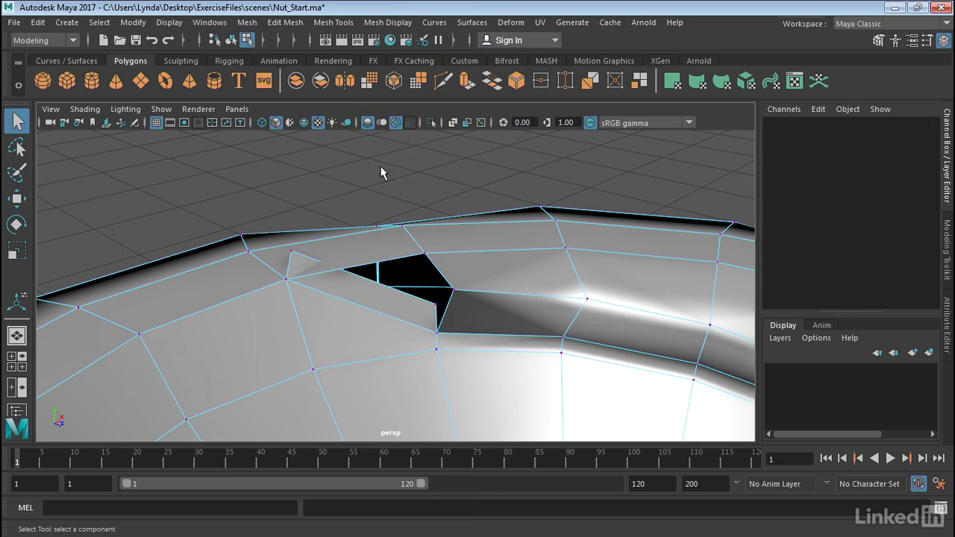
click(333, 22)
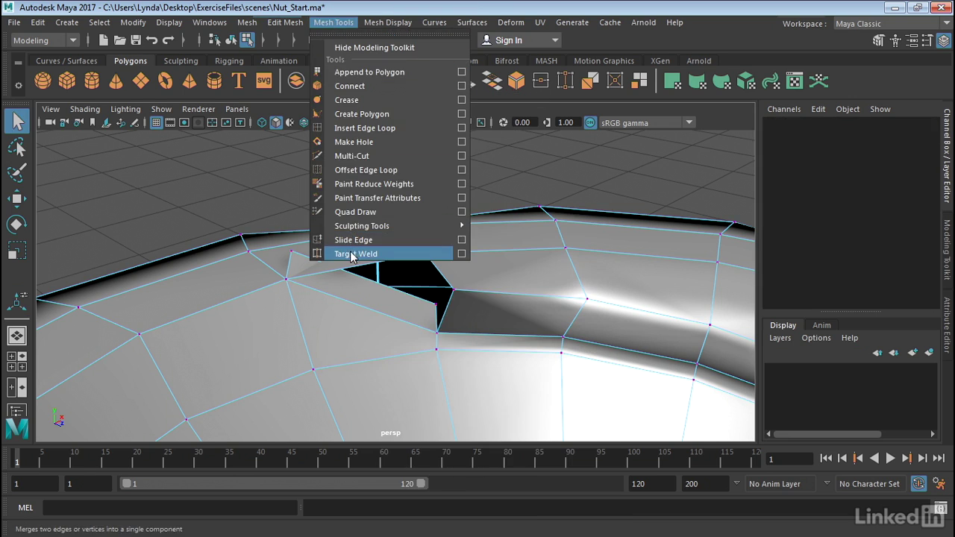
click(353, 251)
drag(291, 252, 426, 248)
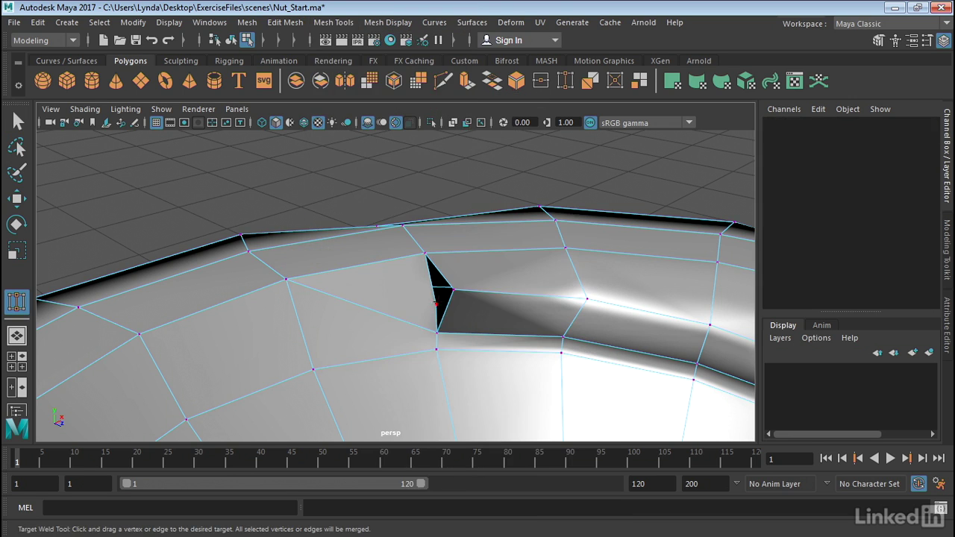
drag(460, 285, 351, 357)
right_drag(485, 280, 571, 99)
click(650, 179)
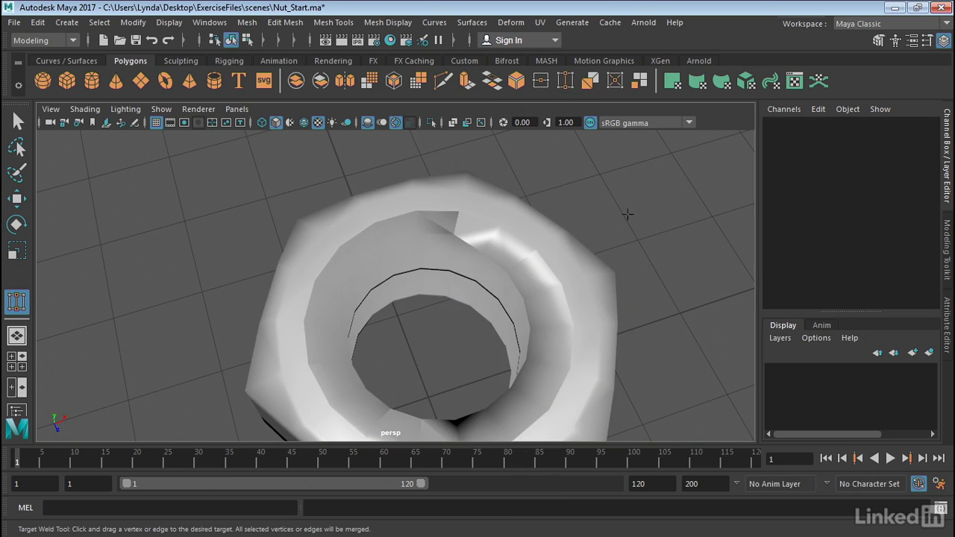
Display the nut with smooth mesh preview, deselect it and view the closed thread end from above.
click(572, 258)
key(3)
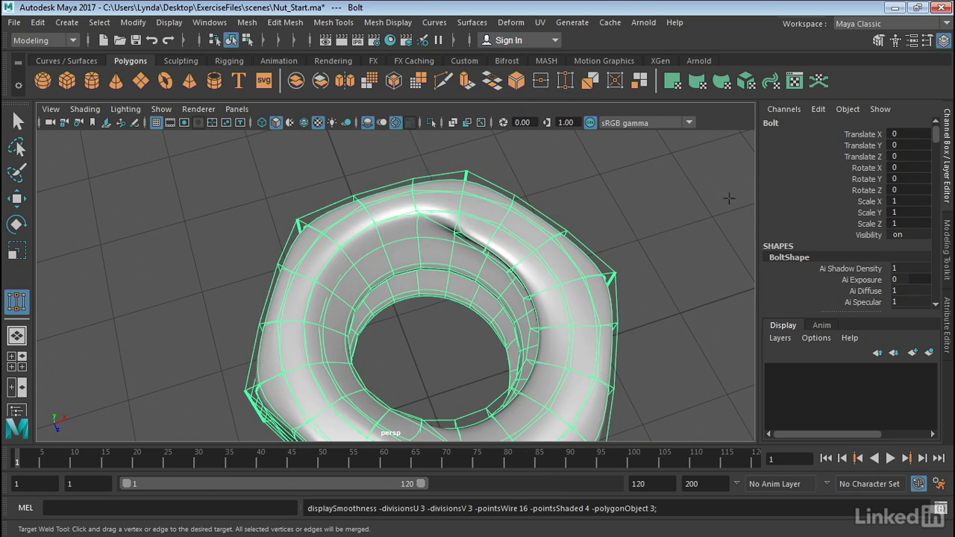
click(680, 211)
alt+drag(654, 231, 639, 267)
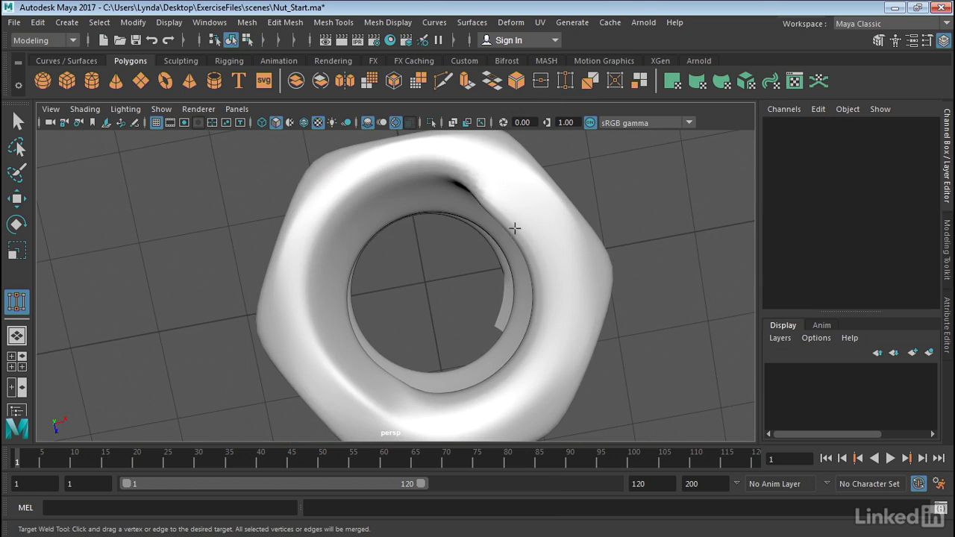
Turn off smooth preview and, in vertex mode from the top view, move the stray vertex inside the thread opening slightly outward from the hole.
right_drag(496, 204, 453, 121)
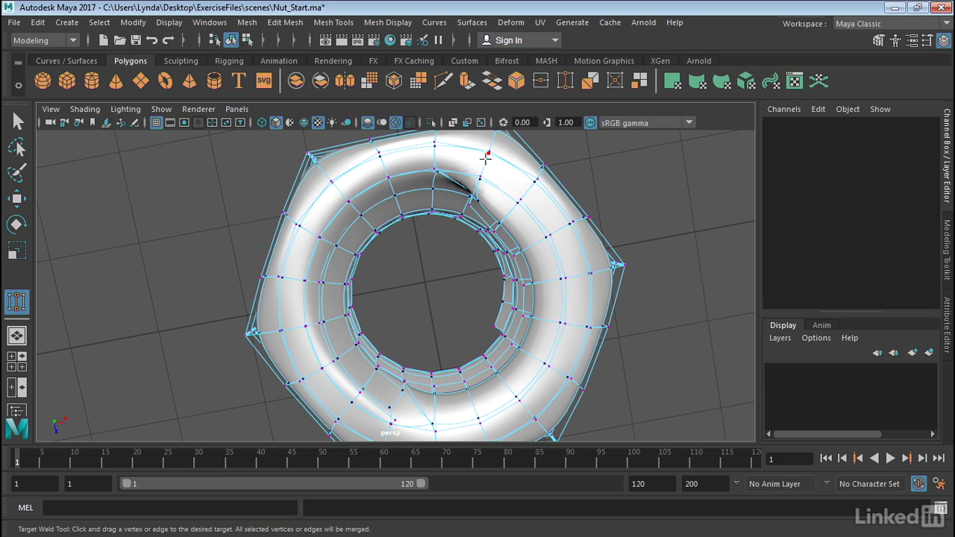
key(space)
key(space)
key(1)
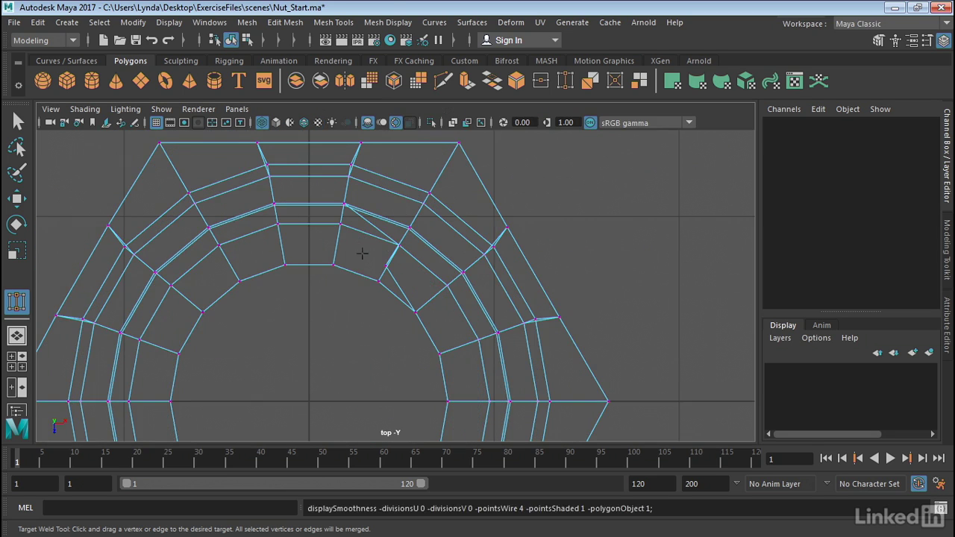
key(q)
click(389, 270)
key(w)
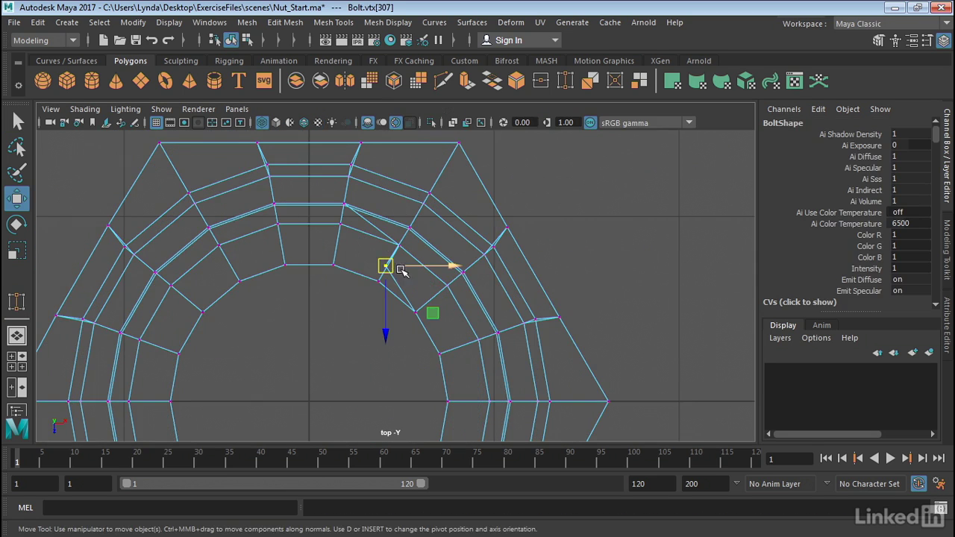
drag(386, 266, 394, 255)
Move the next two vertices along the same side of the thread opening outward to ease the thread into the rim.
click(413, 312)
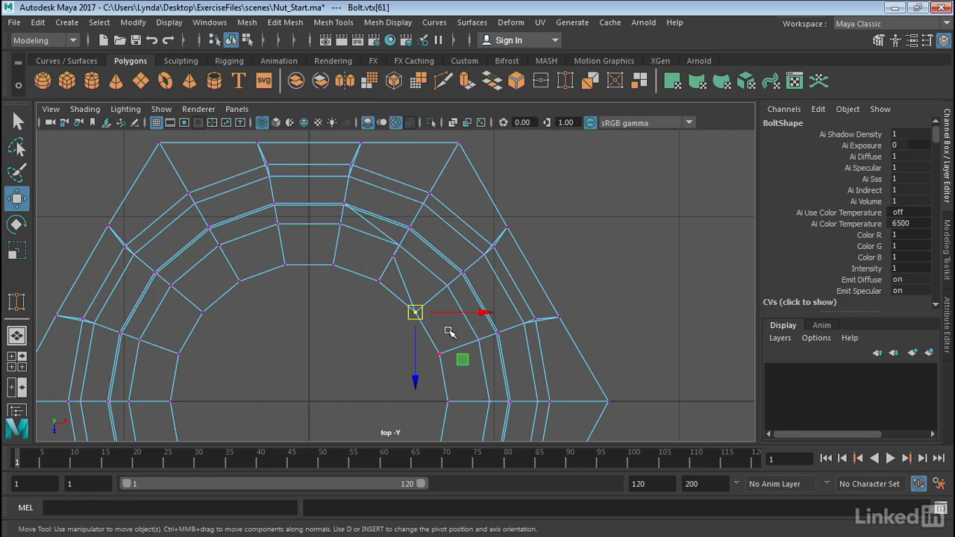
drag(420, 309, 431, 298)
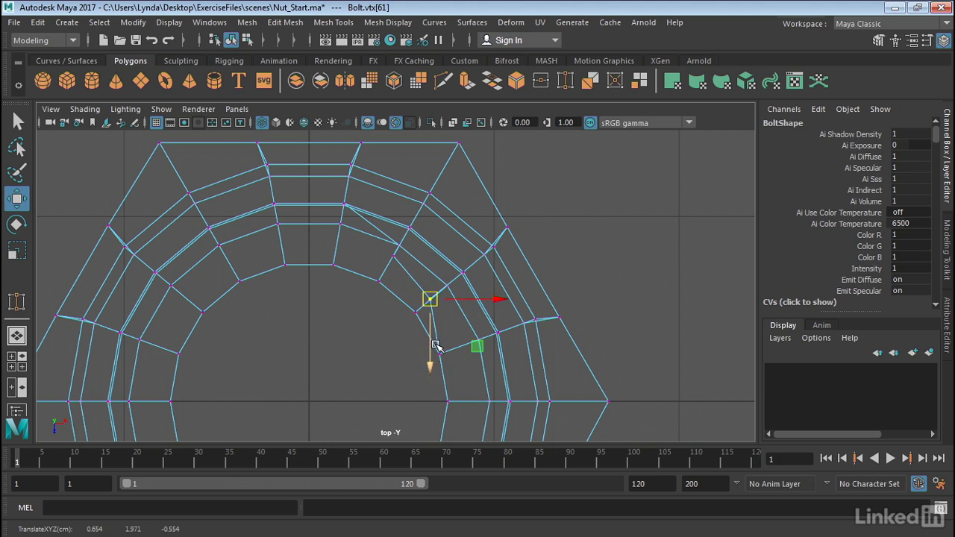
click(436, 353)
drag(437, 353, 445, 353)
In the perspective view, nudge the vertex at the dark crease where the thread meets the rim slightly outward in the horizontal plane.
key(space)
key(space)
scroll(586, 245, down, 2)
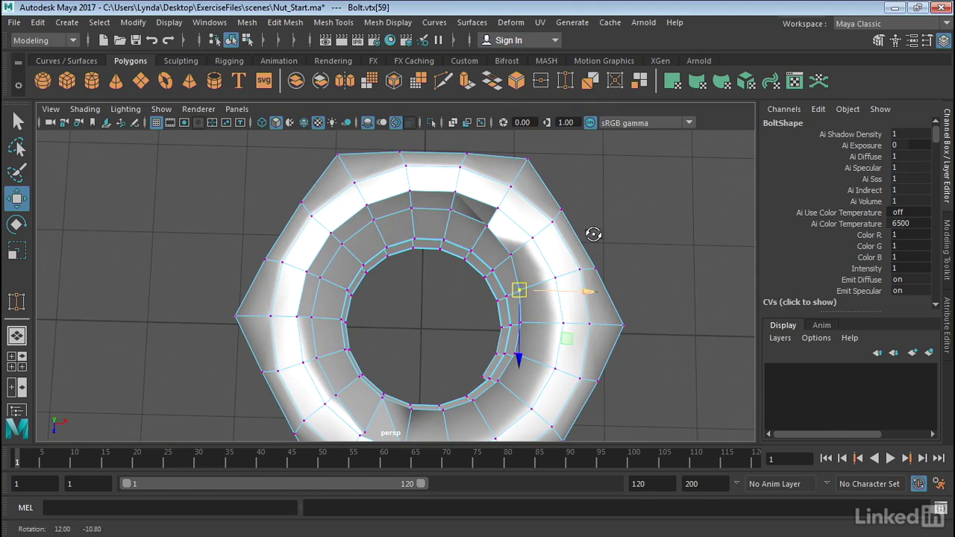
click(510, 254)
alt+drag(614, 246, 581, 246)
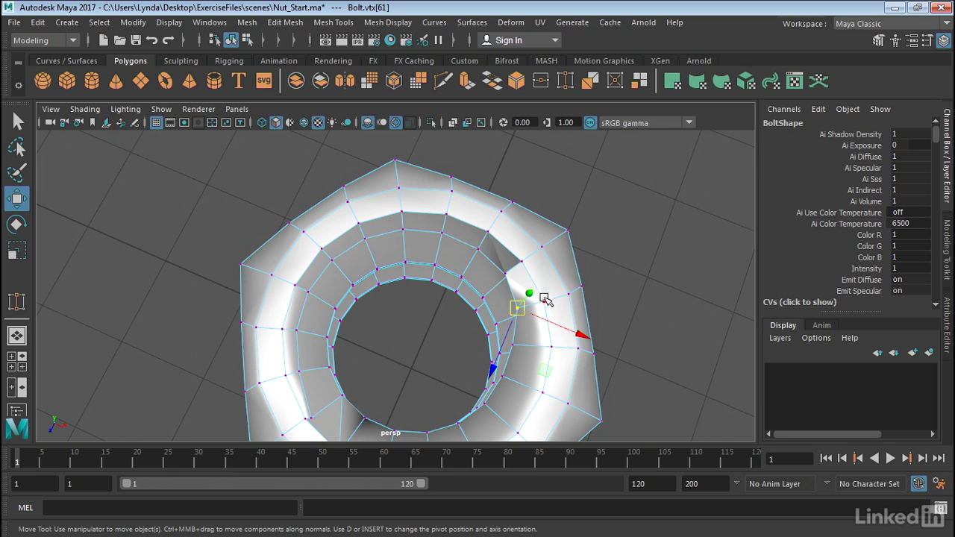
click(505, 274)
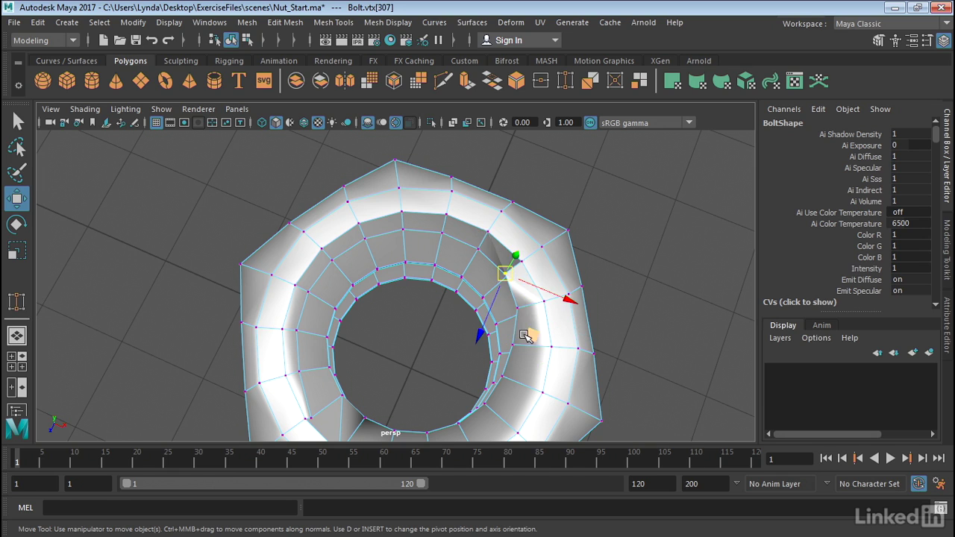
mouse_move(524, 335)
middle_down()
mouse_move(540, 333)
mouse_move(530, 334)
middle_up()
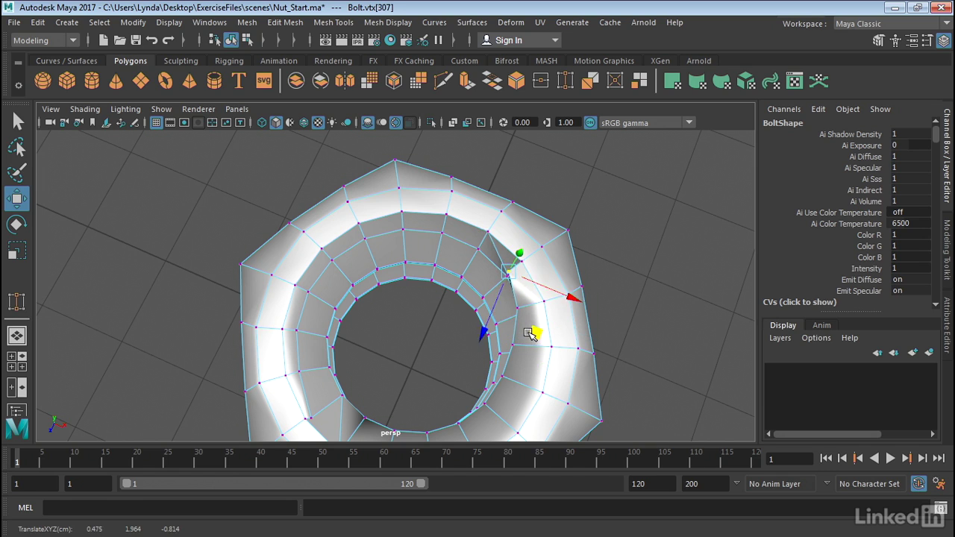
Return to object mode, display the nut with smooth mesh preview and view the whole nut deselected.
click(653, 264)
alt+right_drag(655, 265, 636, 106)
key(3)
click(659, 277)
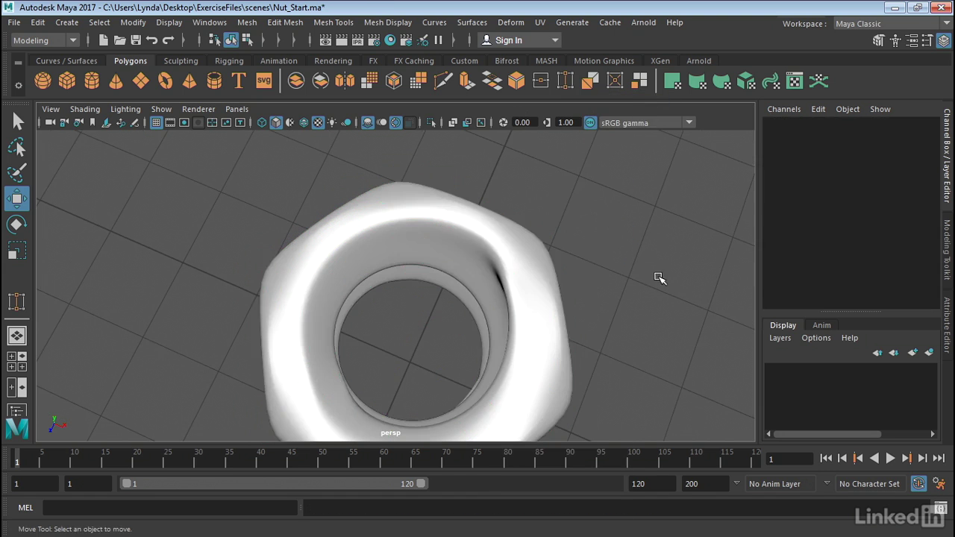
alt+drag(659, 276, 535, 242)
alt+right_drag(619, 256, 469, 264)
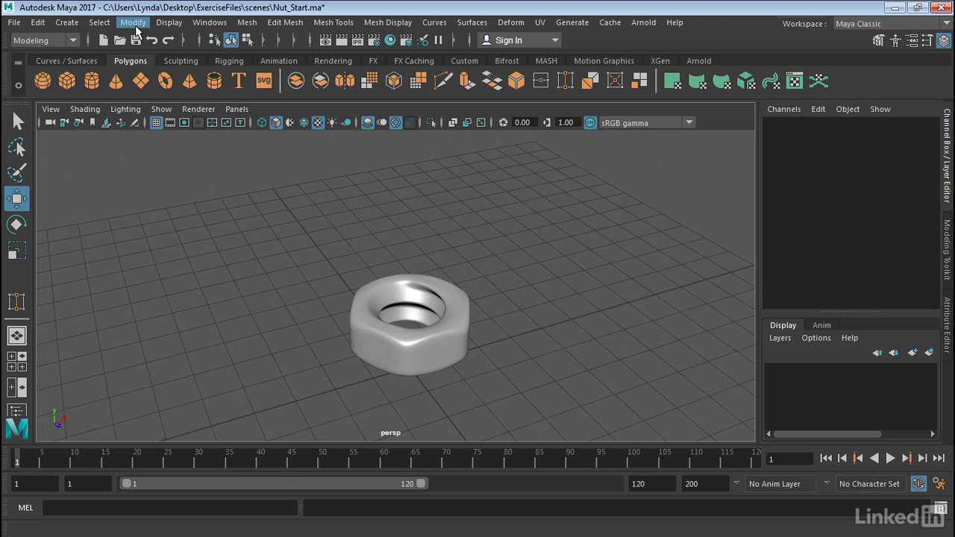
Show the last hidden object to bring the bolt back and frame it together with the nut.
click(168, 22)
mouse_move(227, 96)
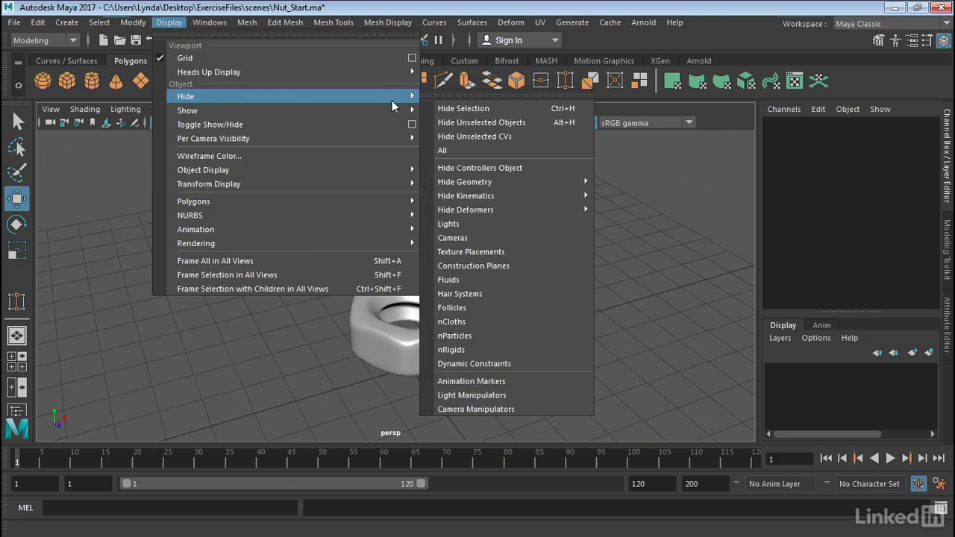
mouse_move(386, 112)
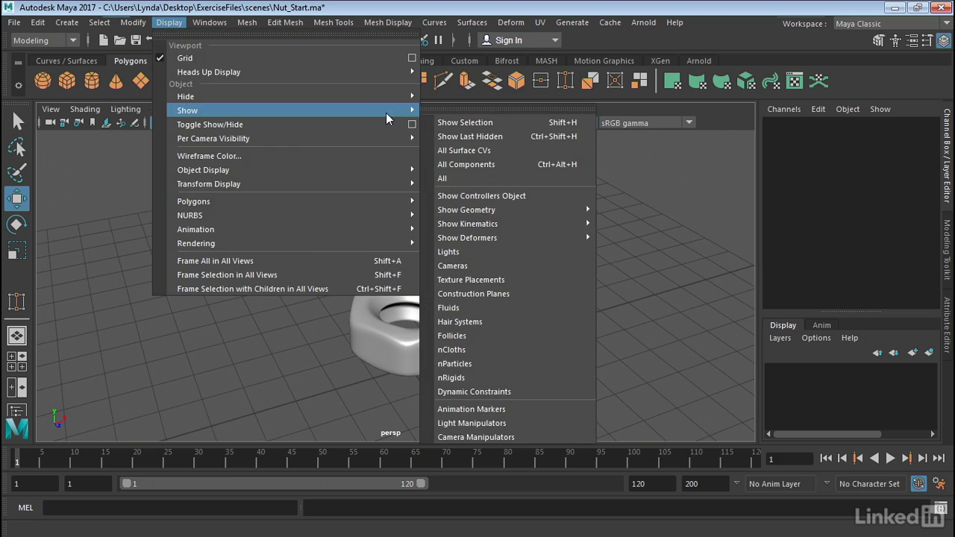
click(466, 137)
alt+right_drag(589, 231, 375, 216)
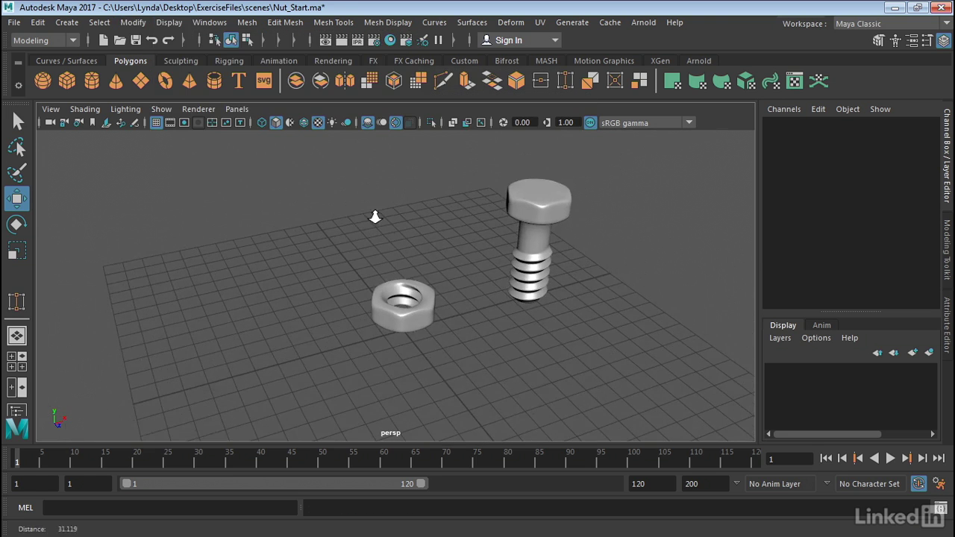
alt+drag(376, 216, 359, 204)
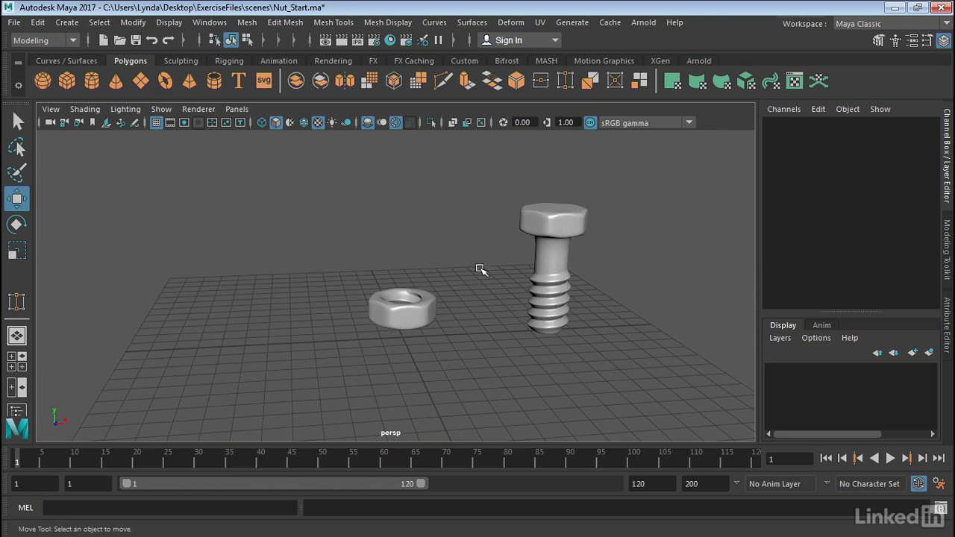
Slide the bolt along X into the nut to test the fit, move it back beside the nut and deselect it.
click(561, 267)
drag(601, 272, 465, 327)
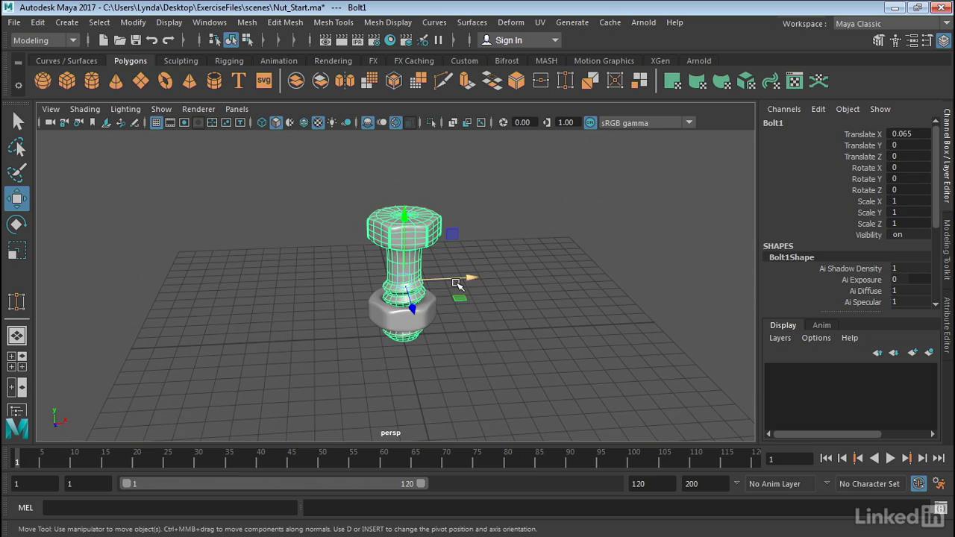
drag(458, 279, 537, 269)
click(296, 227)
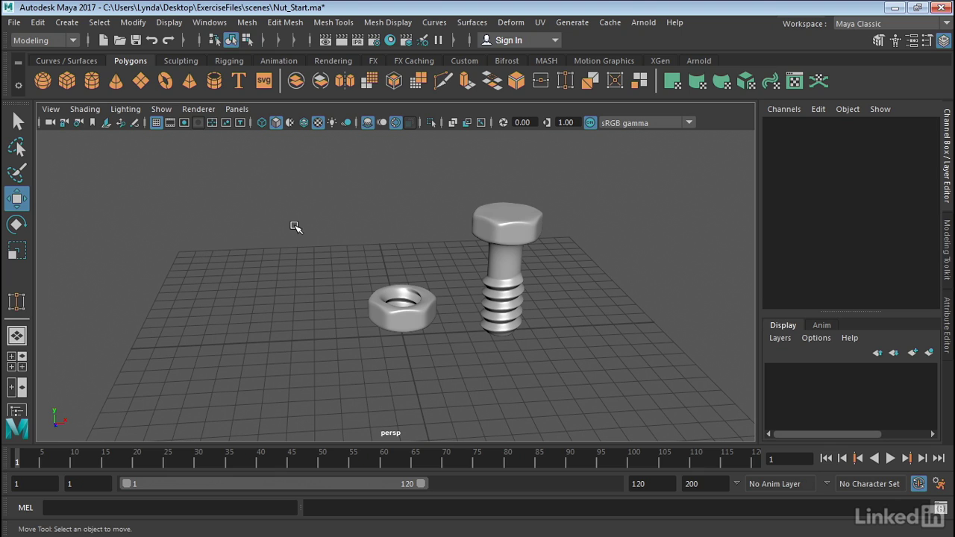
Select the nut and examine it up close beside the bolt from several angles.
click(410, 285)
alt+drag(408, 297, 393, 440)
scroll(370, 323, up, 5)
alt+right_drag(559, 360, 575, 286)
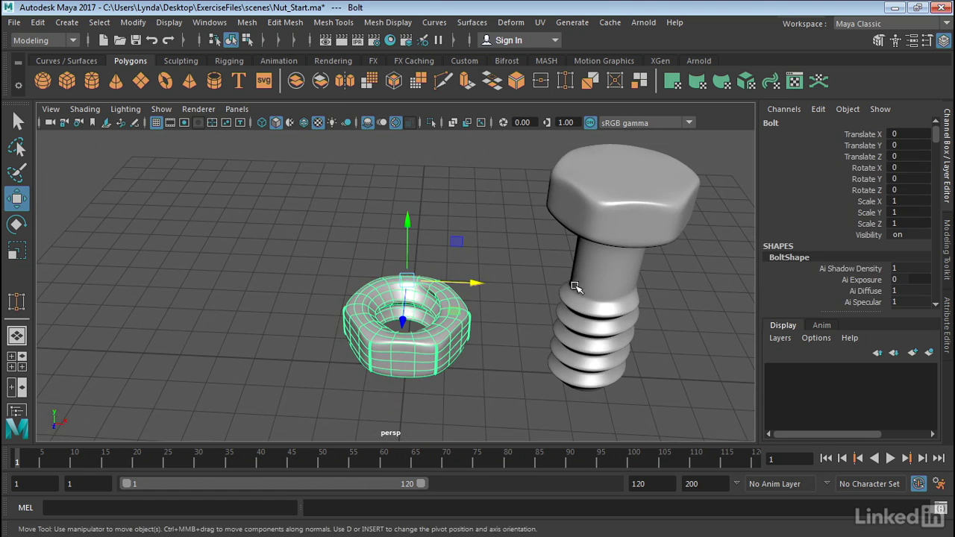
alt+drag(534, 260, 531, 297)
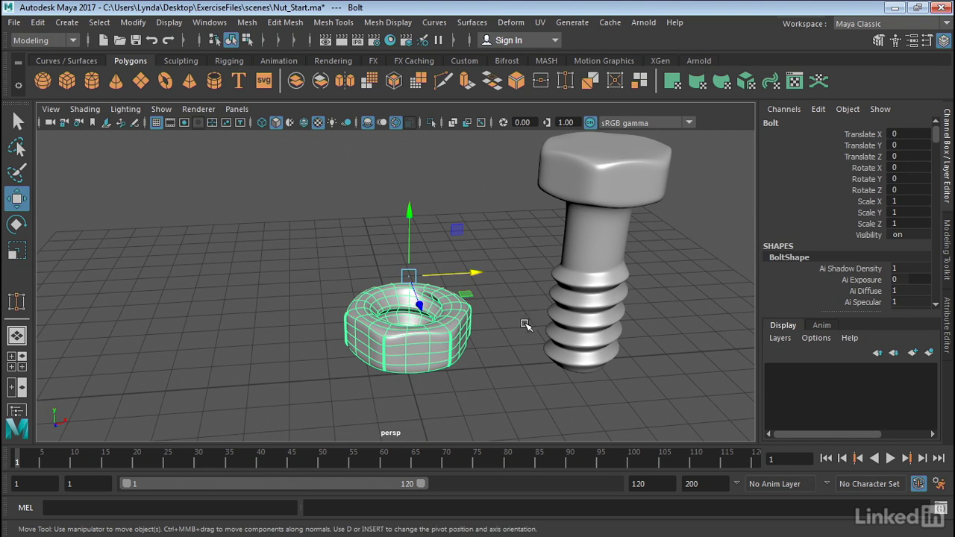